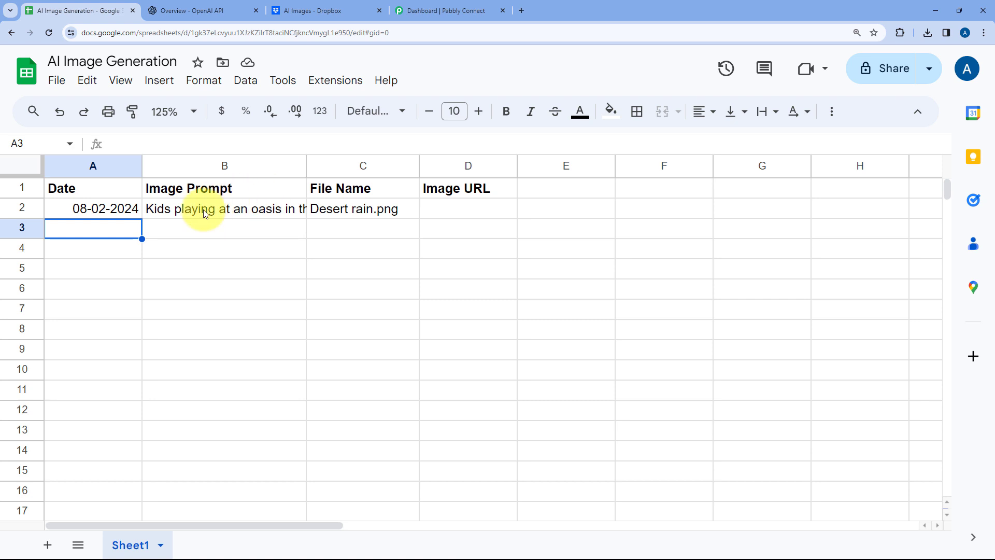
Examine the image prompt and Image URL cells in the AI Image Generation sheet, the OpenAI platform page and Dropbox's AI Images folder
click(202, 210)
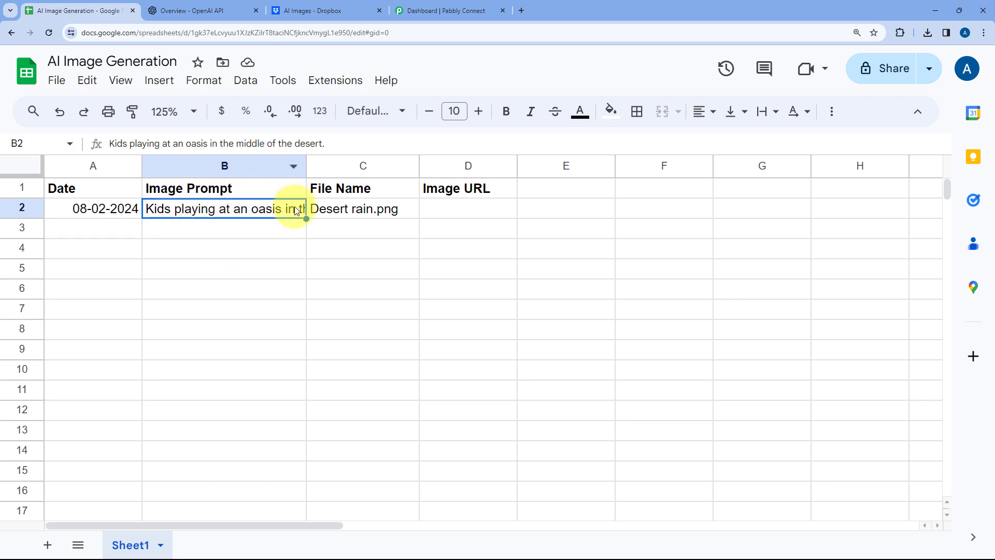
click(233, 11)
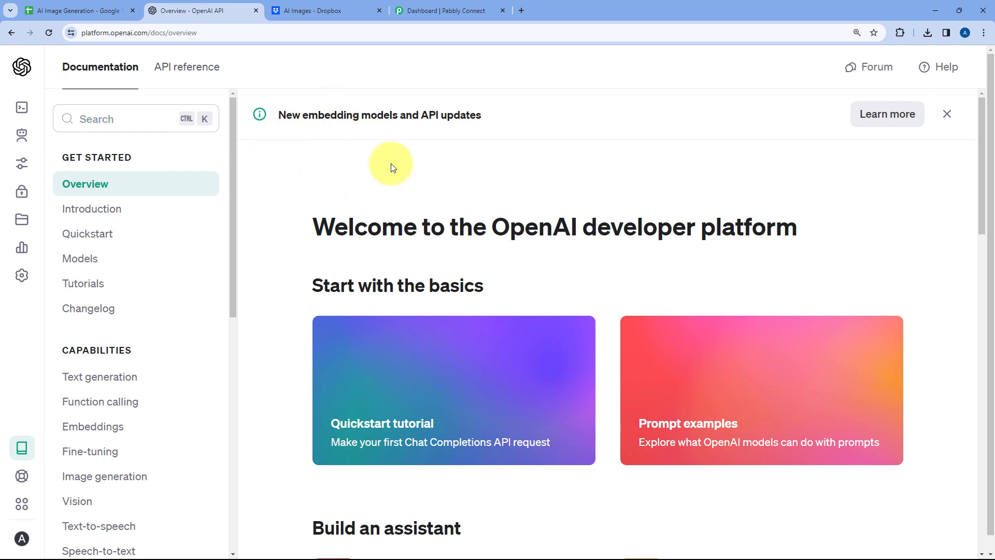
click(339, 9)
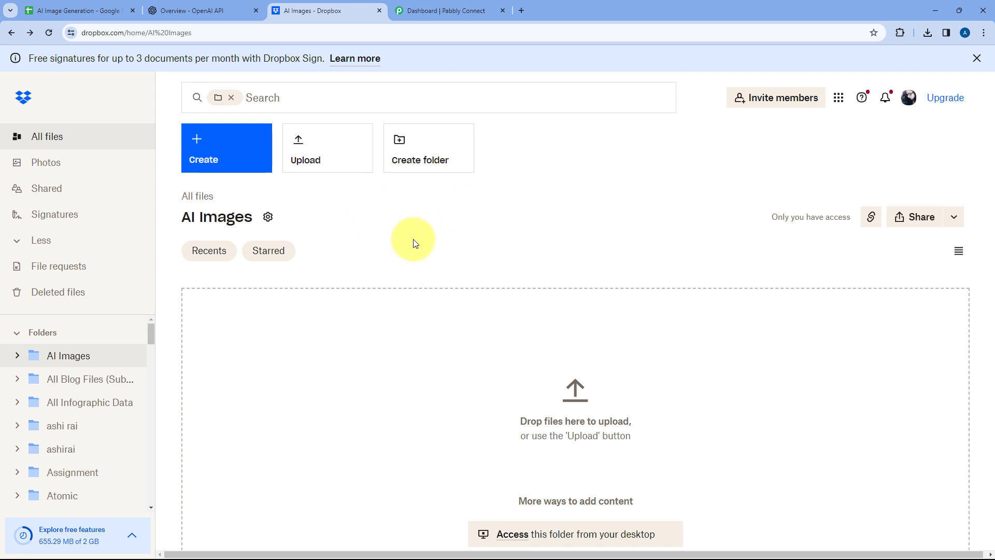
click(80, 10)
click(468, 210)
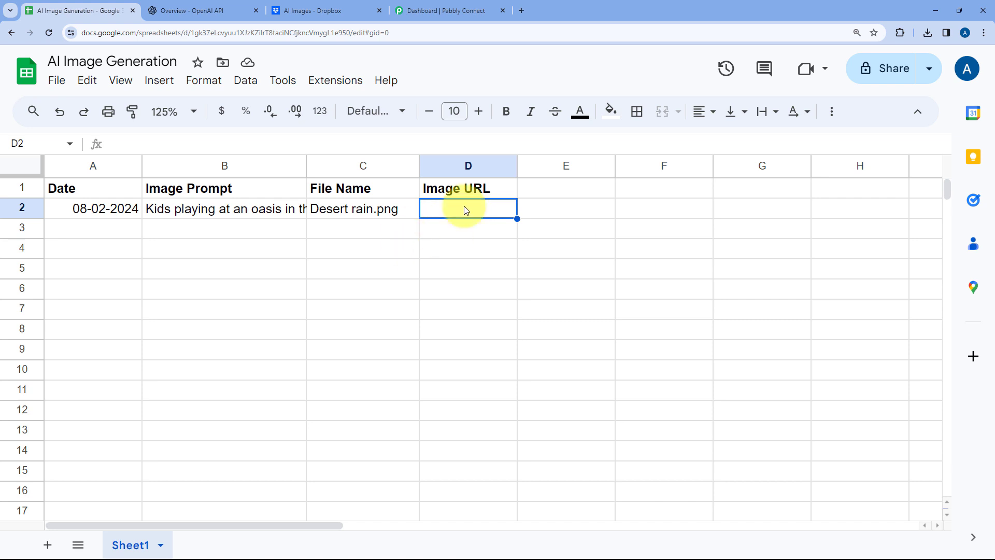
click(167, 6)
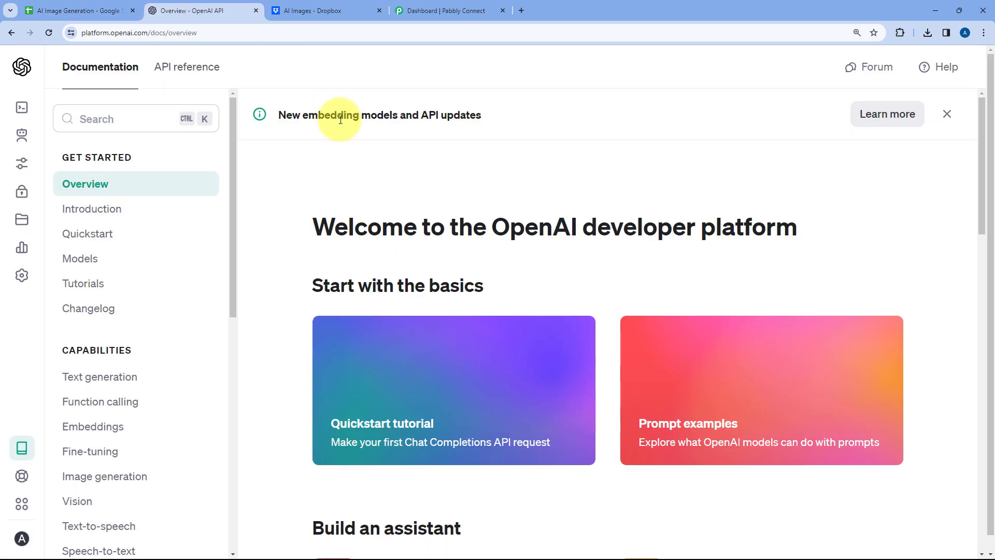
click(337, 8)
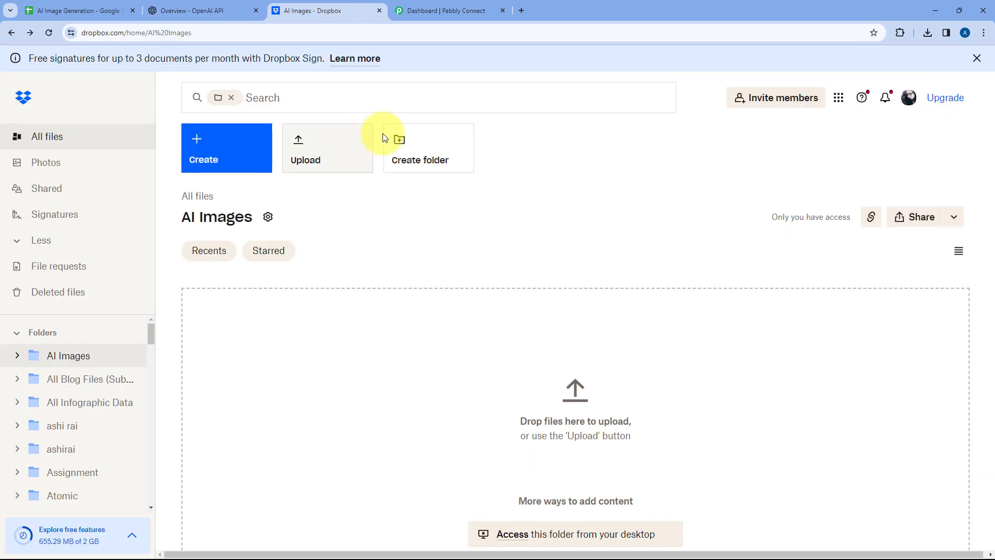
Switch to Pabbly Connect and create a workflow named "Google Sheets to Dall-E to Dropbox" in the Home folder
click(445, 9)
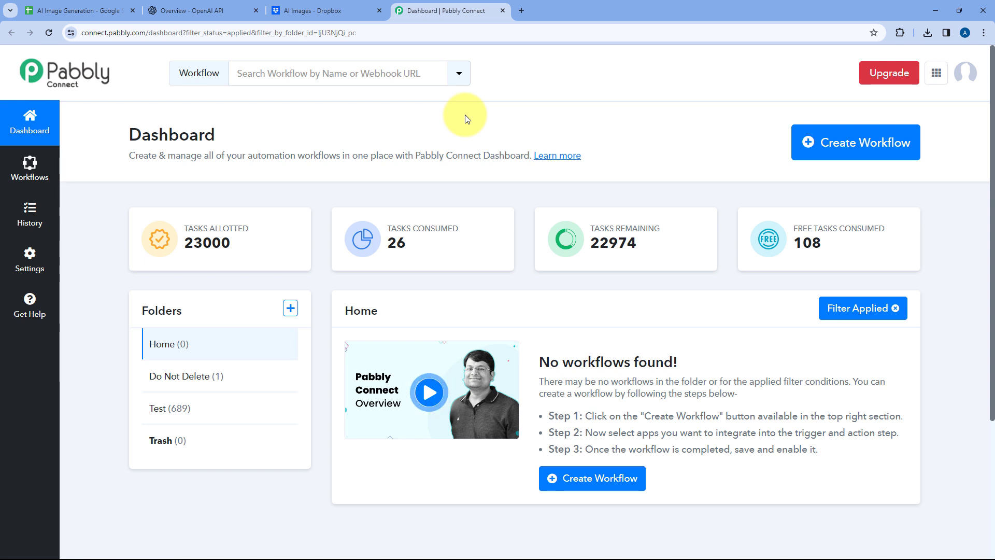
click(833, 143)
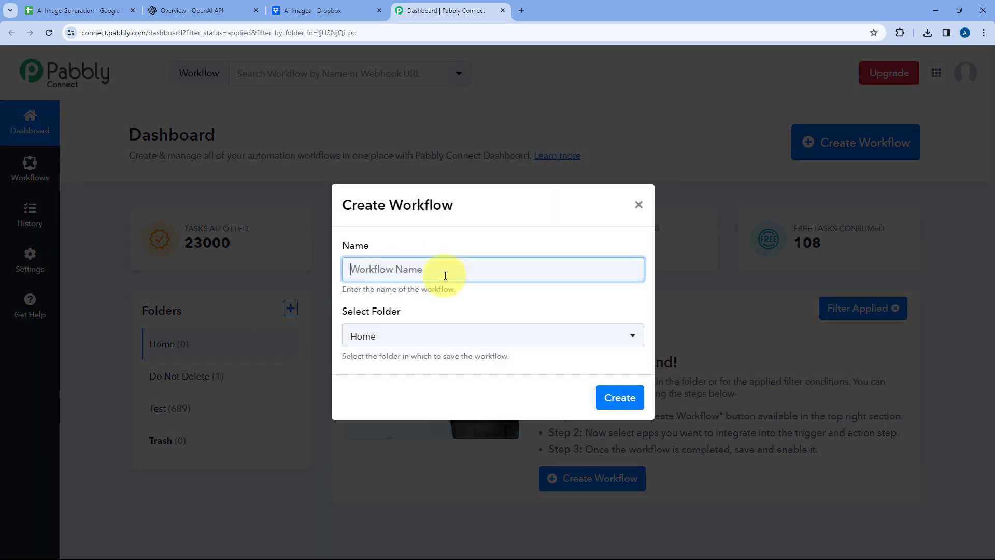
text(Google Sheets to Dall E to Dropbox)
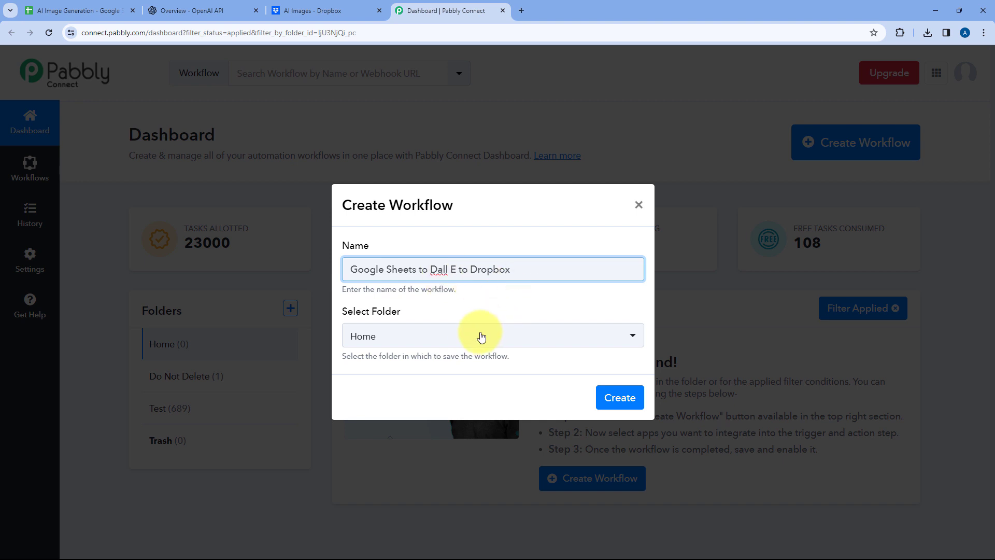
click(435, 338)
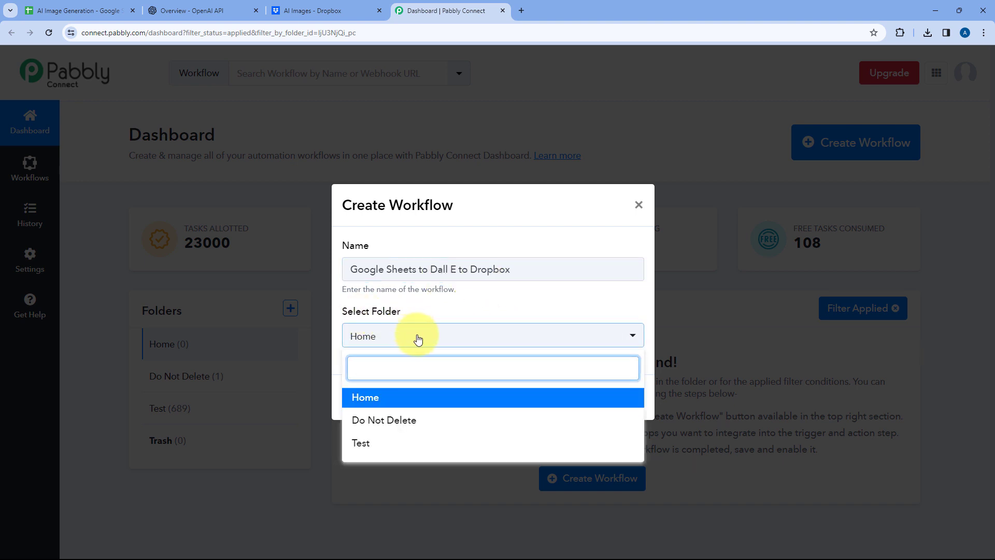
click(418, 401)
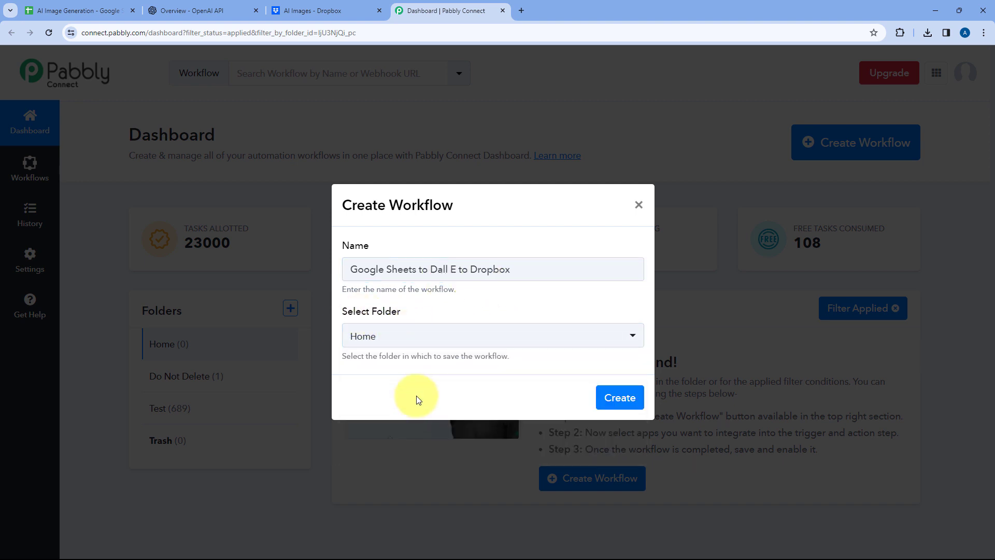
click(451, 270)
text(-E)
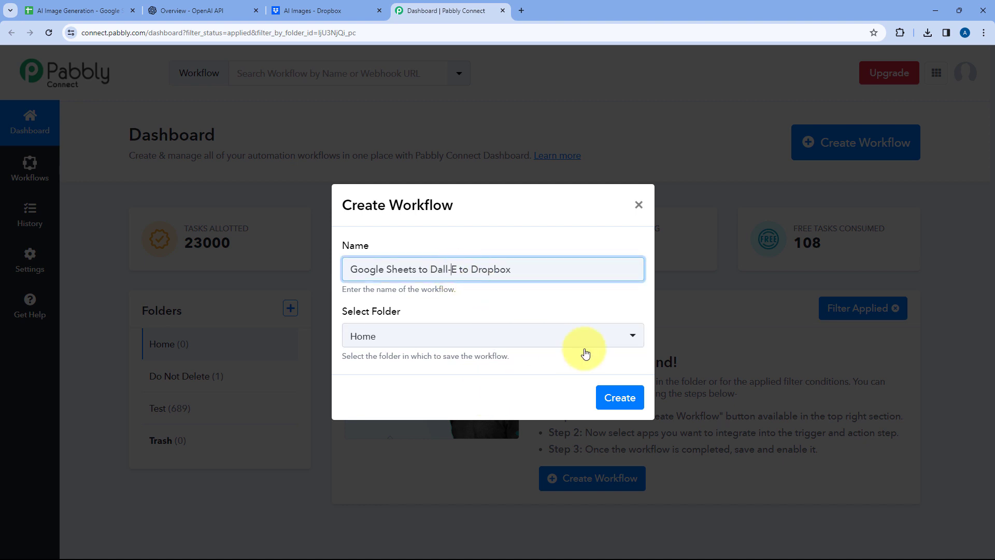
click(618, 397)
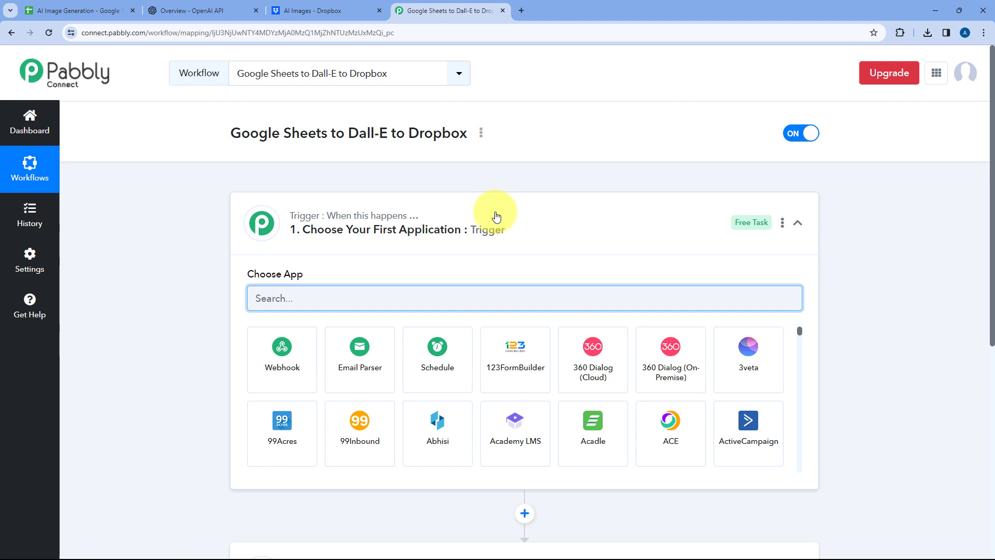
Review the workflow's trigger and action sections against the AI Image Generation sheet, the OpenAI page and the Dropbox folder they will connect
click(496, 217)
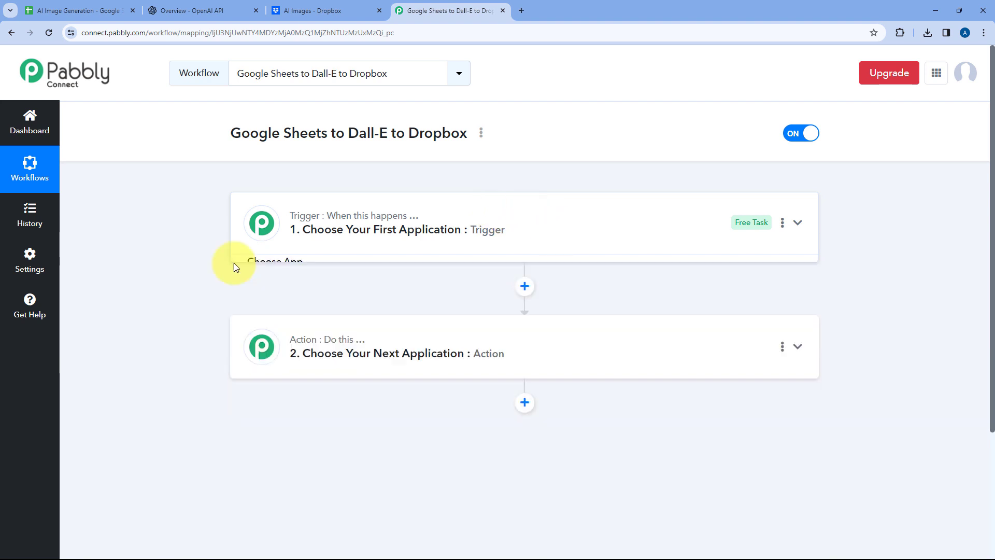
scroll(204, 209, down, 1)
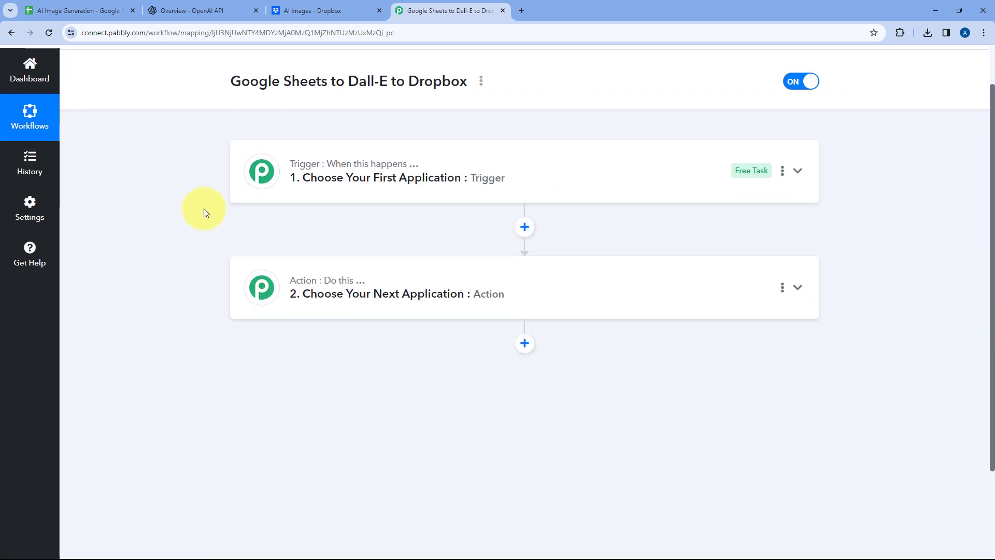
mouse_move(333, 171)
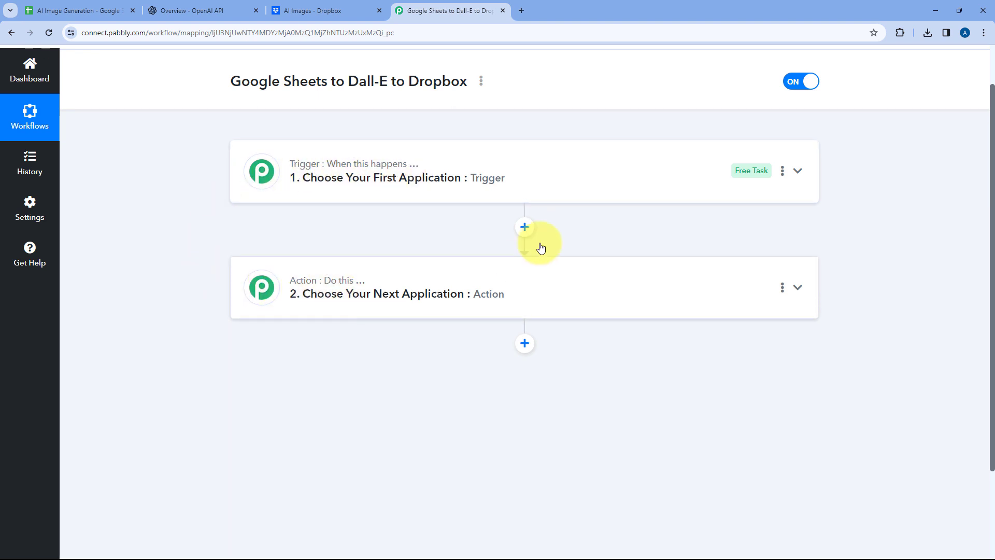
click(537, 176)
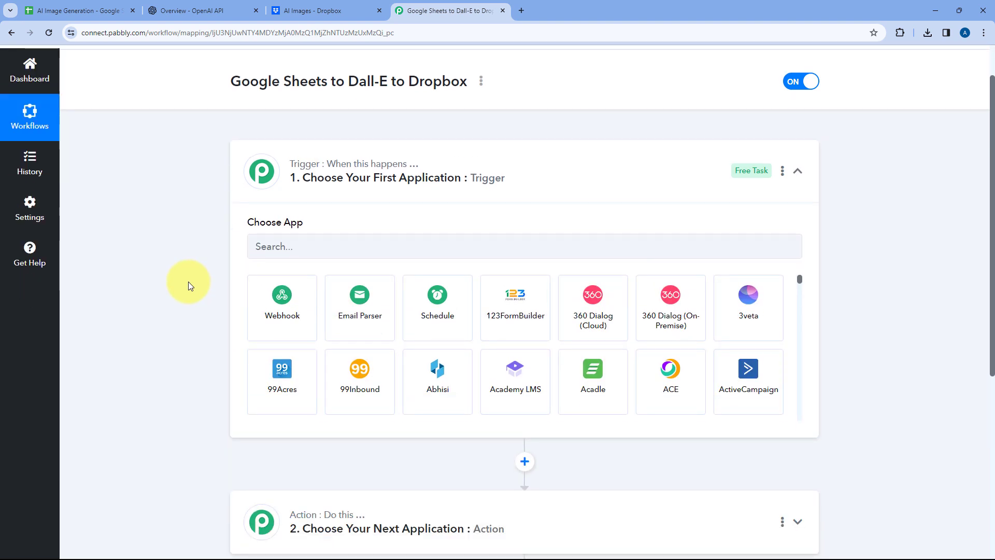
click(103, 7)
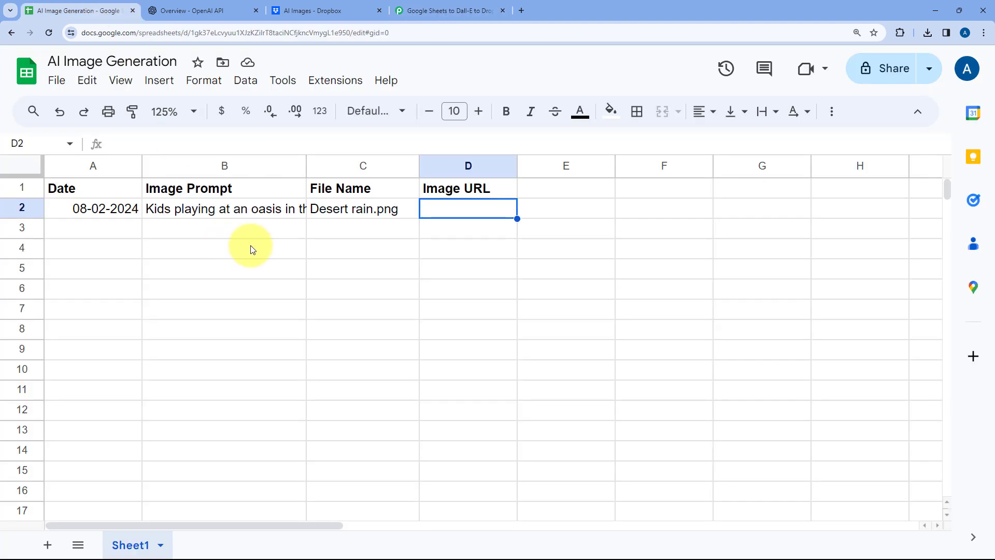
click(450, 9)
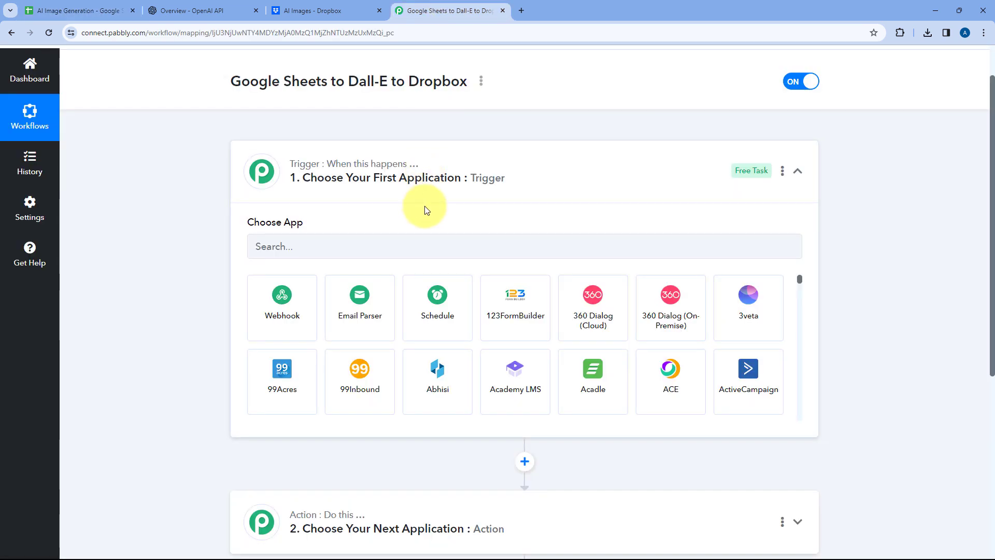
click(99, 11)
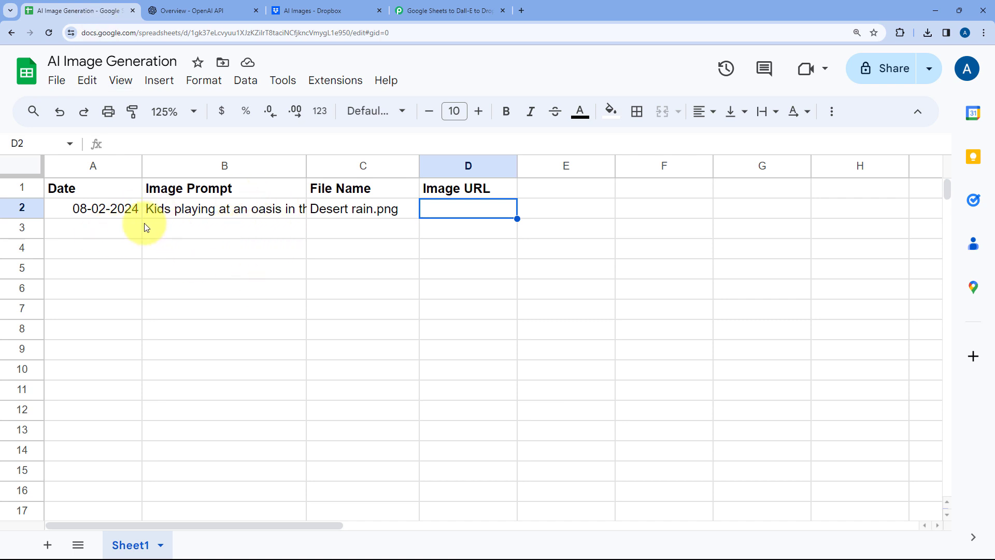
click(454, 11)
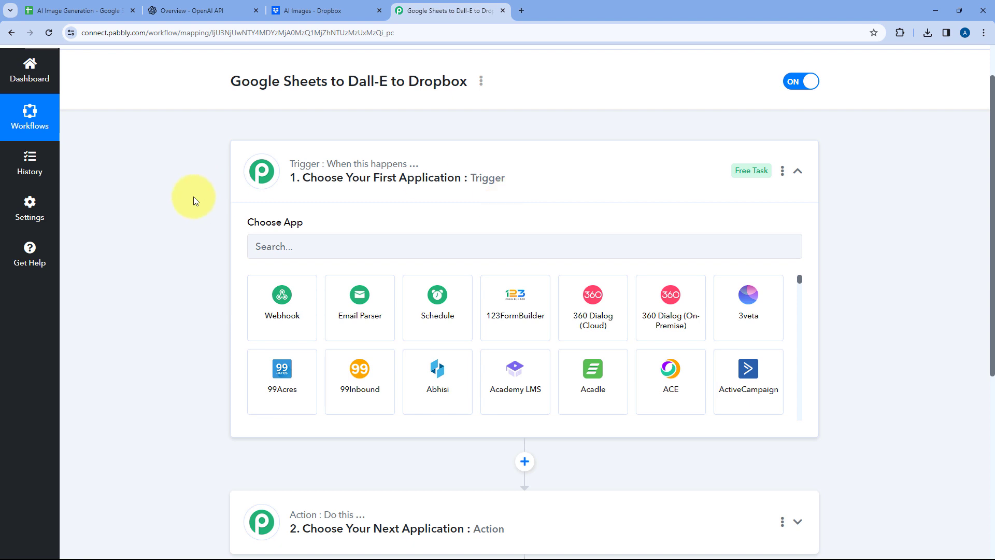
scroll(194, 201, down, 2)
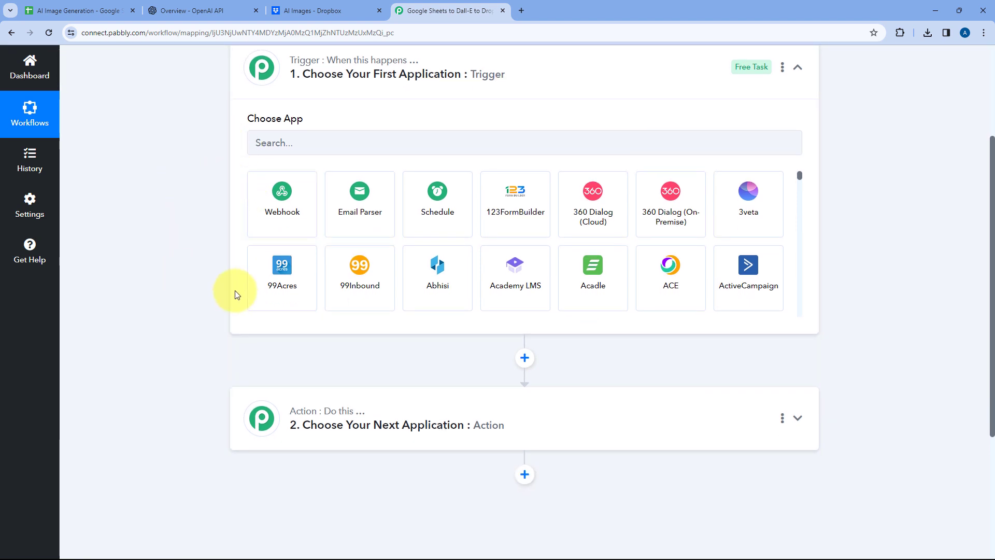
click(192, 11)
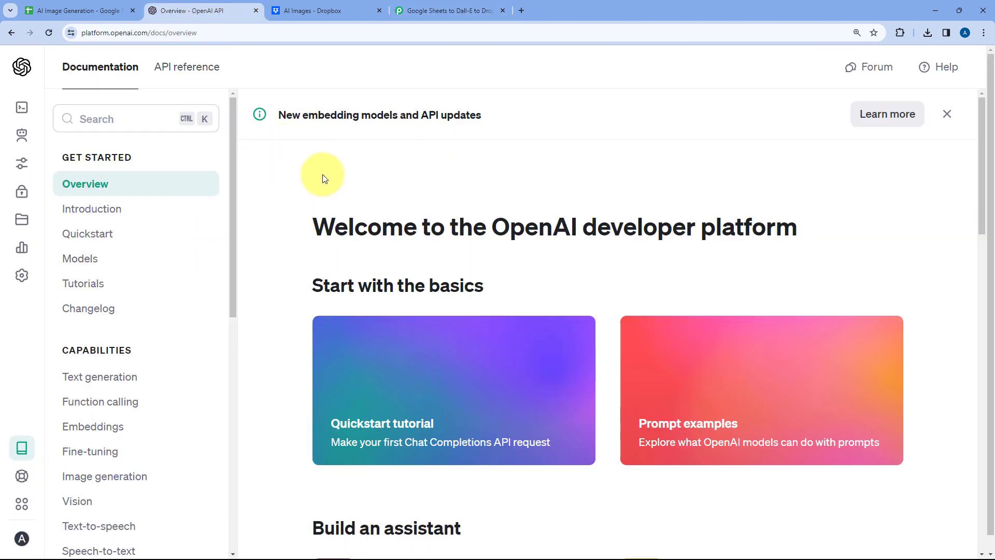
click(422, 11)
scroll(208, 338, down, 3)
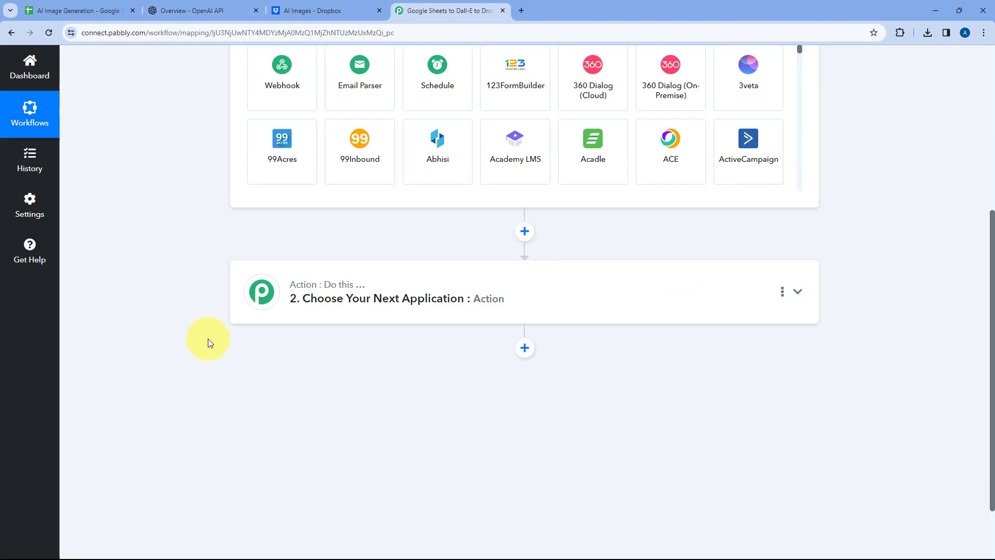
scroll(207, 338, down, 1)
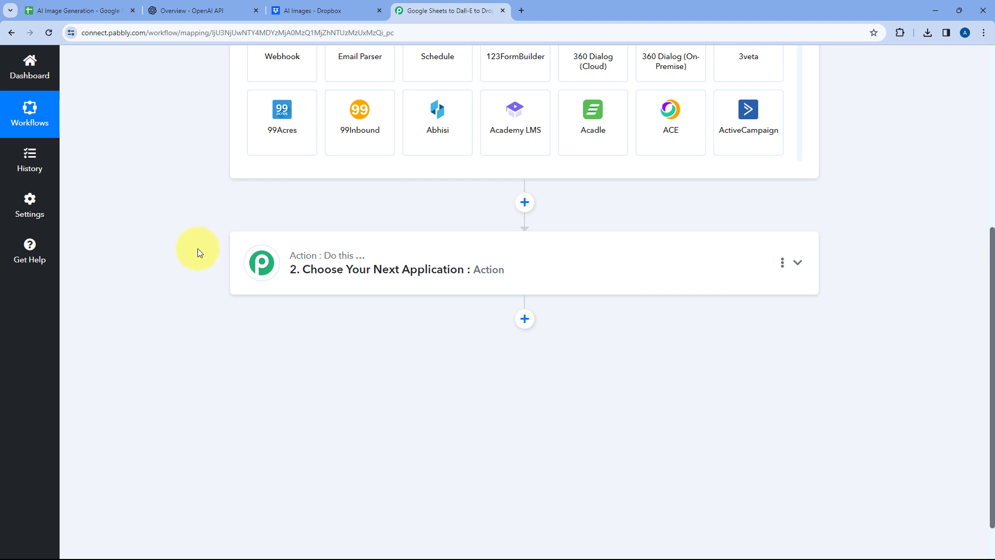
click(331, 10)
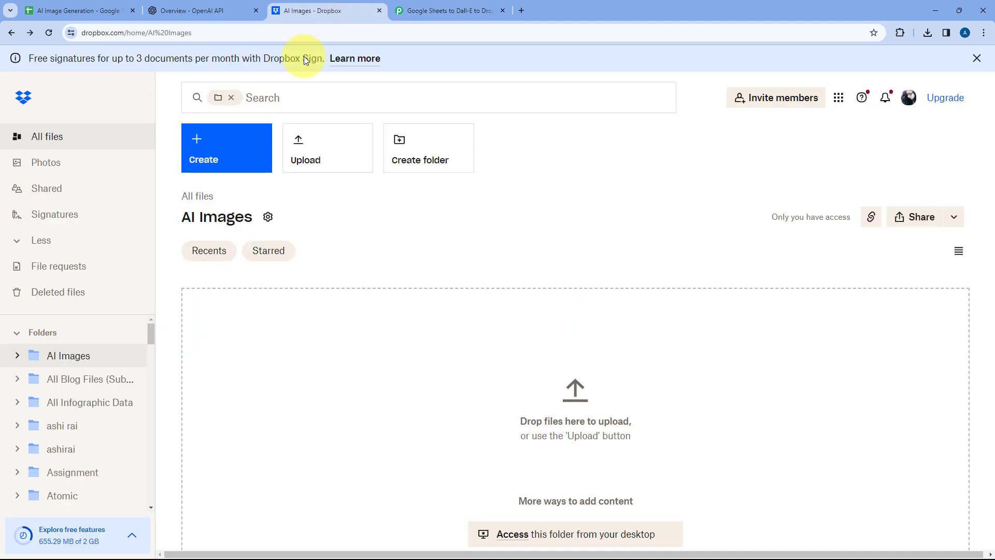
click(439, 4)
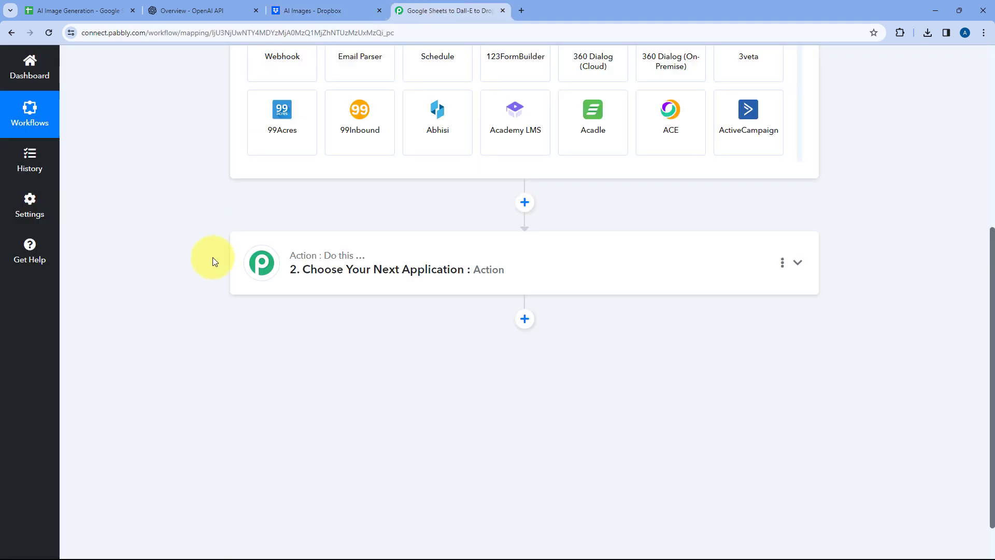
Set the trigger application to Google Sheets with the event New or Updated Spreadsheet Row
scroll(210, 270, up, 3)
scroll(300, 156, up, 1)
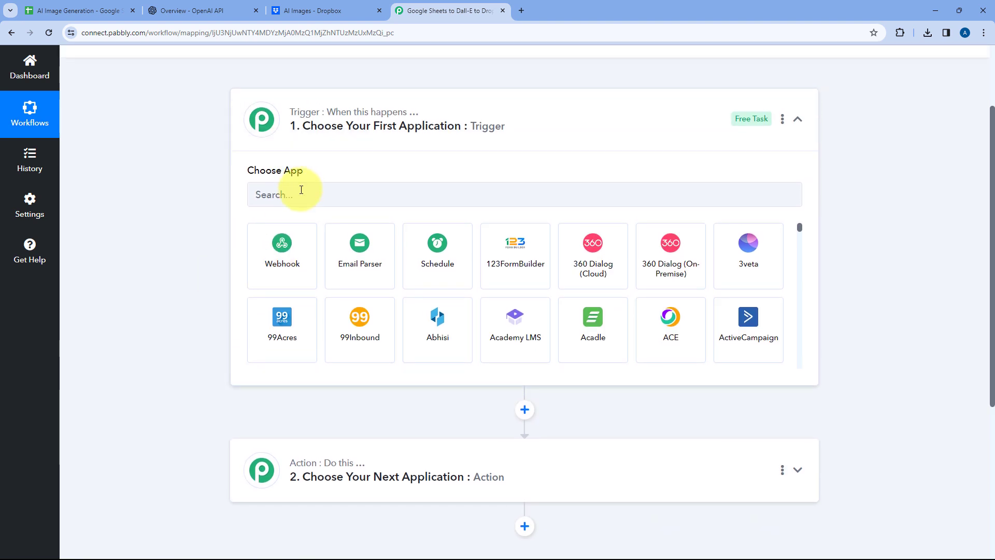
click(301, 190)
text(Google )
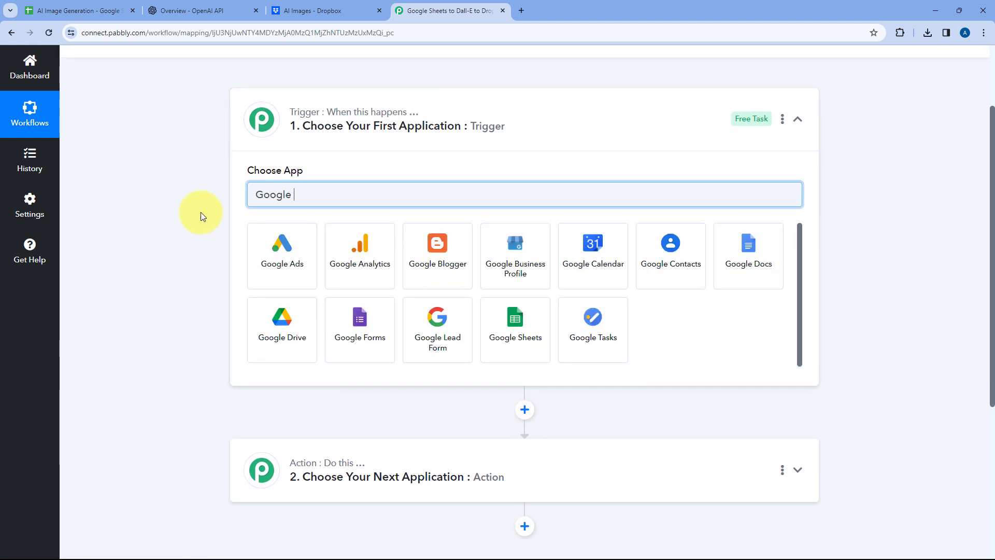
text(Sh)
click(304, 259)
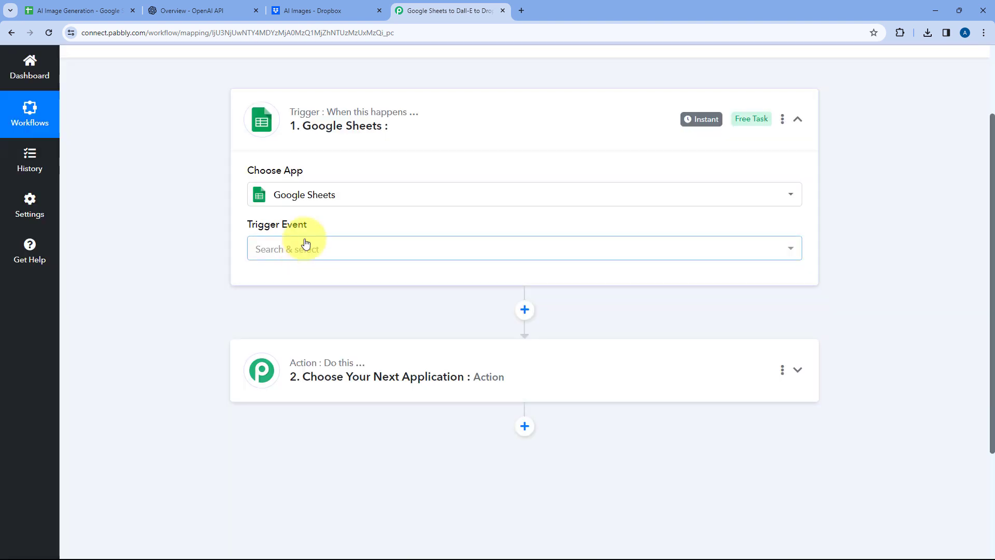
click(343, 249)
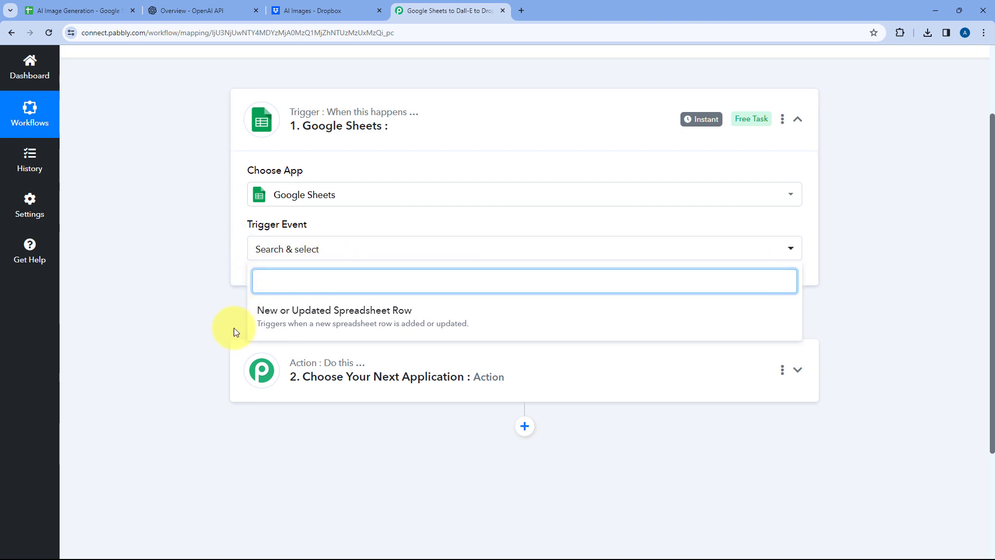
click(433, 314)
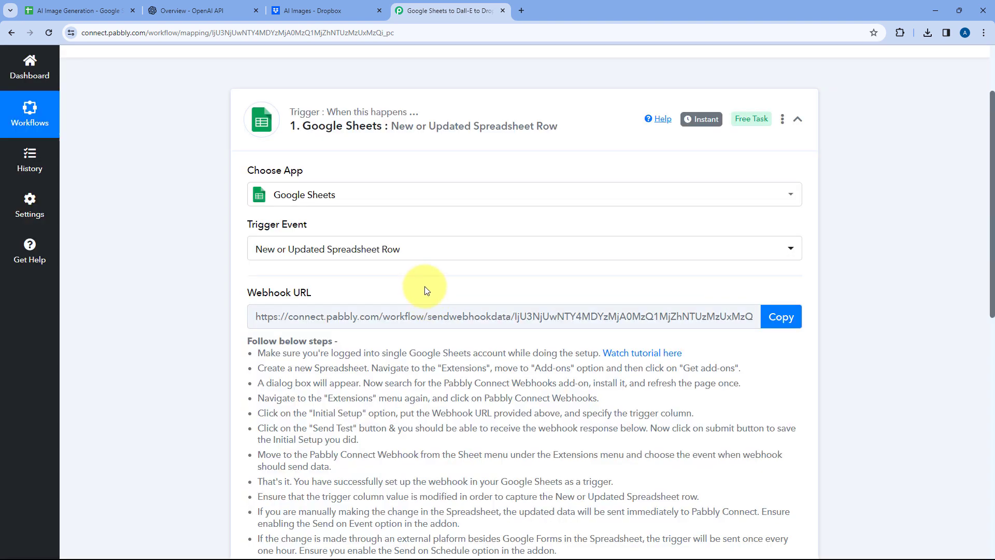
Review the Google Sheets trigger's setup instructions and copy its webhook URL
scroll(424, 275, down, 2)
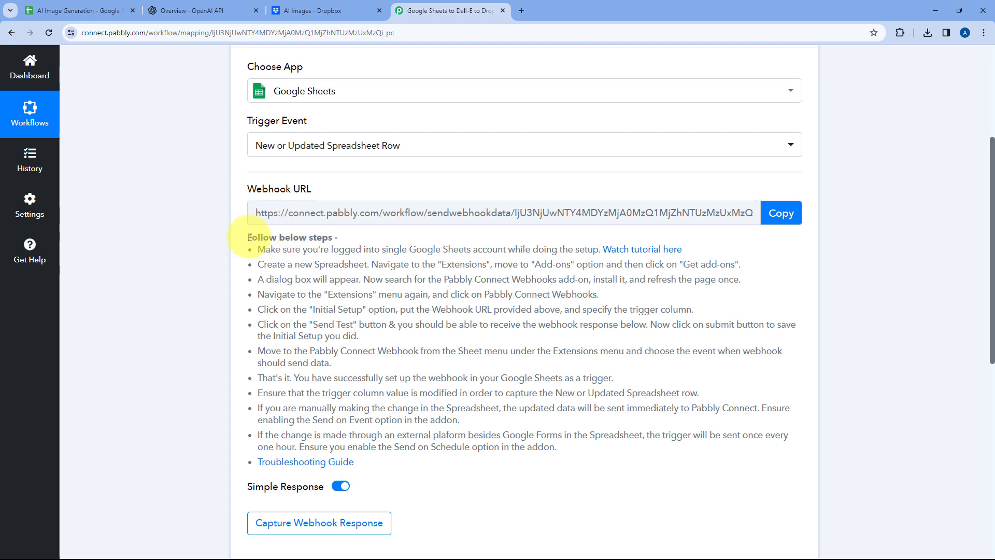
drag(249, 238, 363, 463)
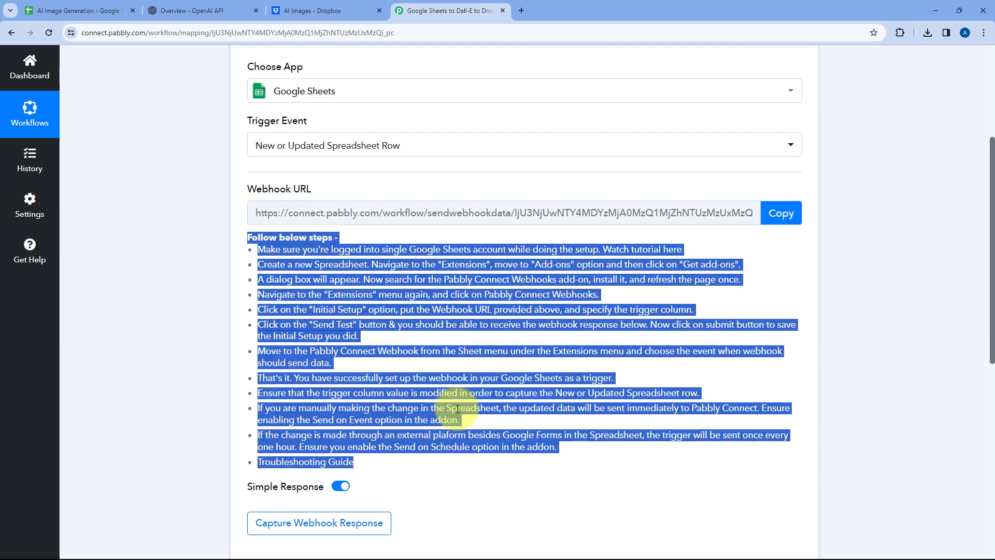
click(488, 341)
click(782, 217)
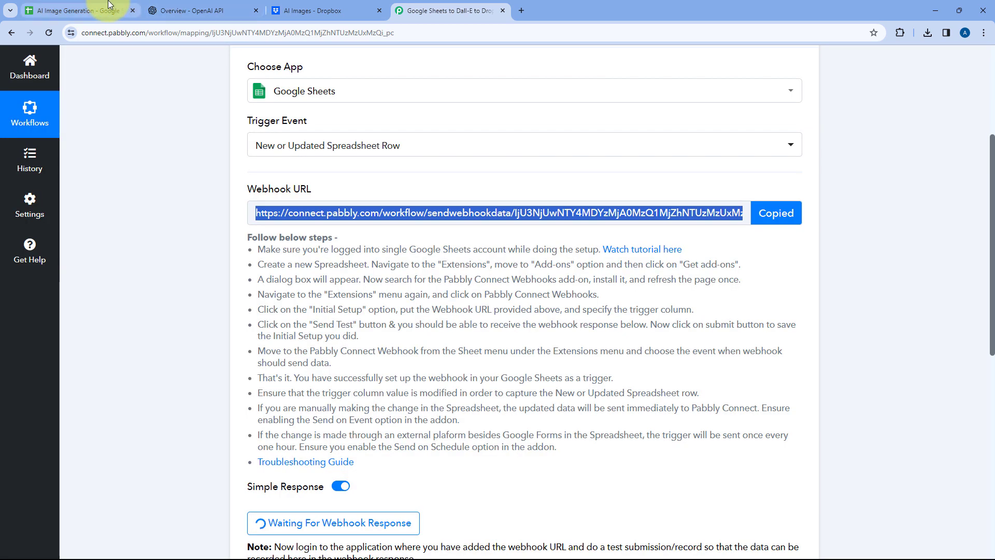
Switch to the AI Image Generation sheet and search the Google Workspace Marketplace add-ons for Pabbly Connect Webhooks
click(109, 5)
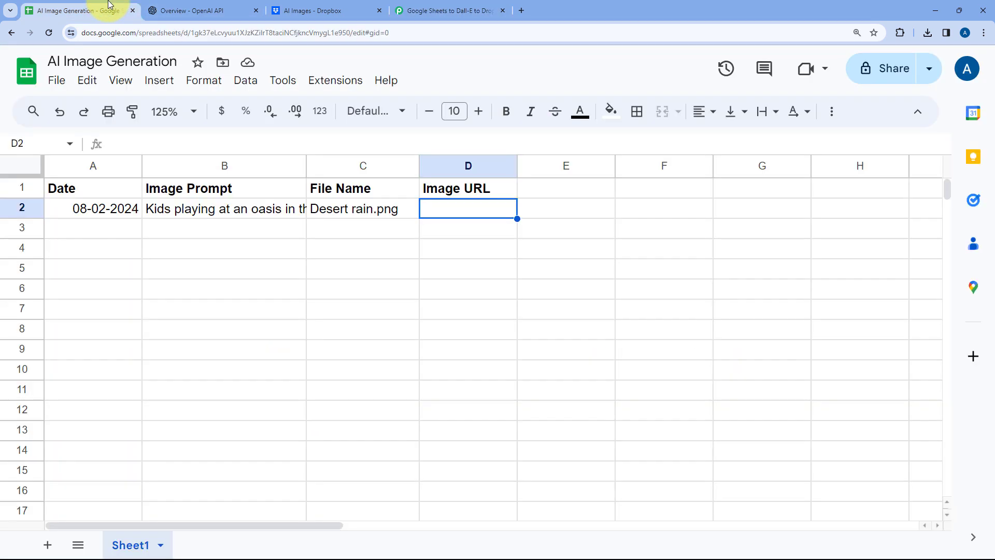
click(133, 226)
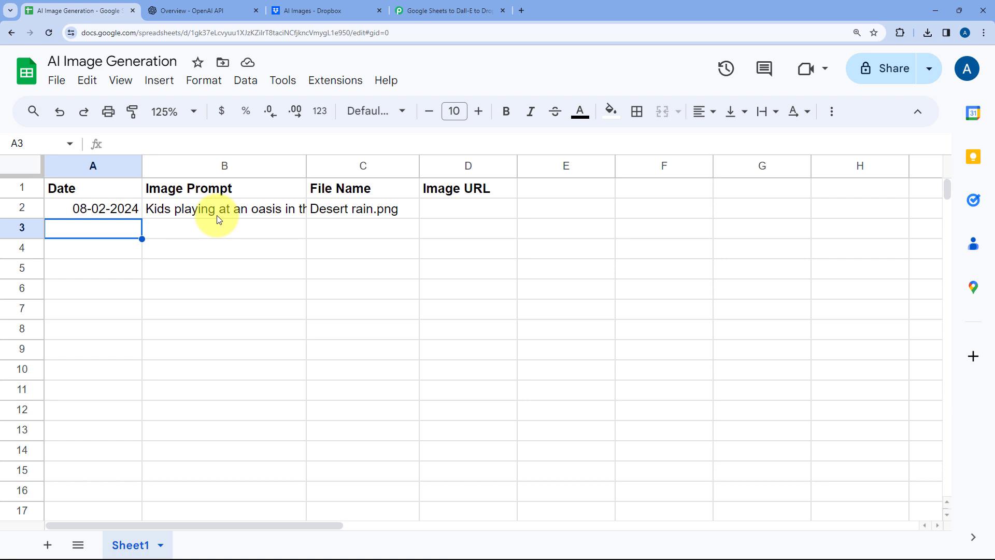
click(338, 81)
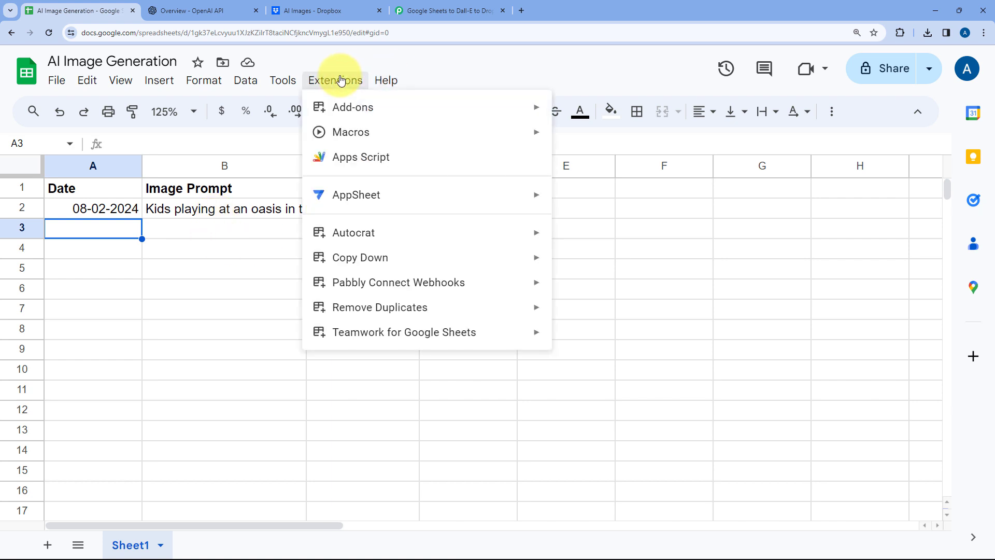
mouse_move(539, 106)
click(644, 115)
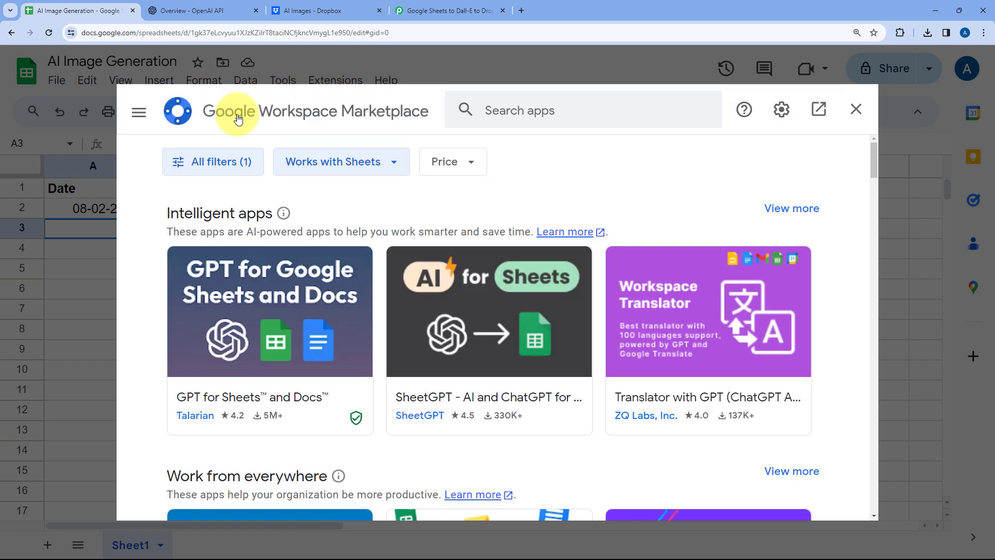
click(502, 117)
text(Pabbl)
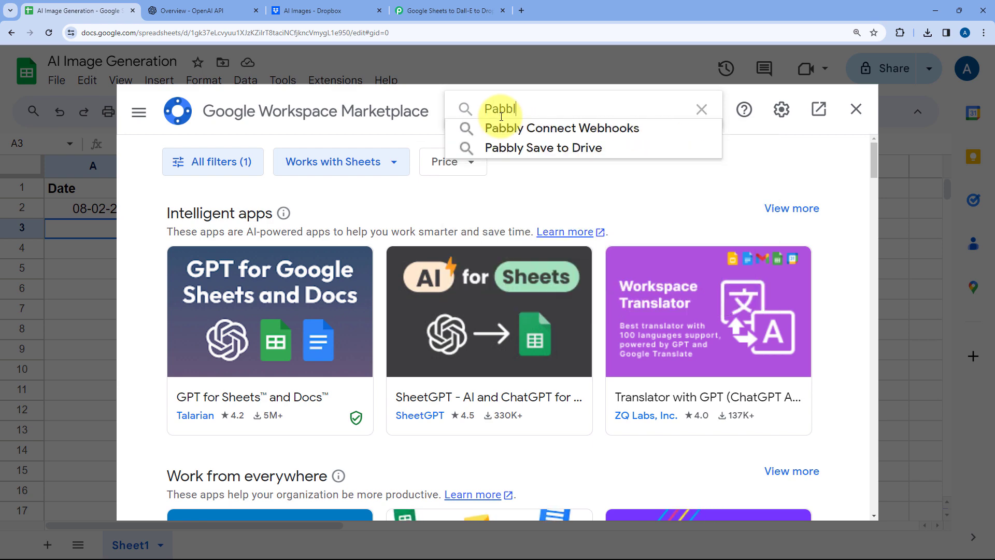
key(Down)
key(Return)
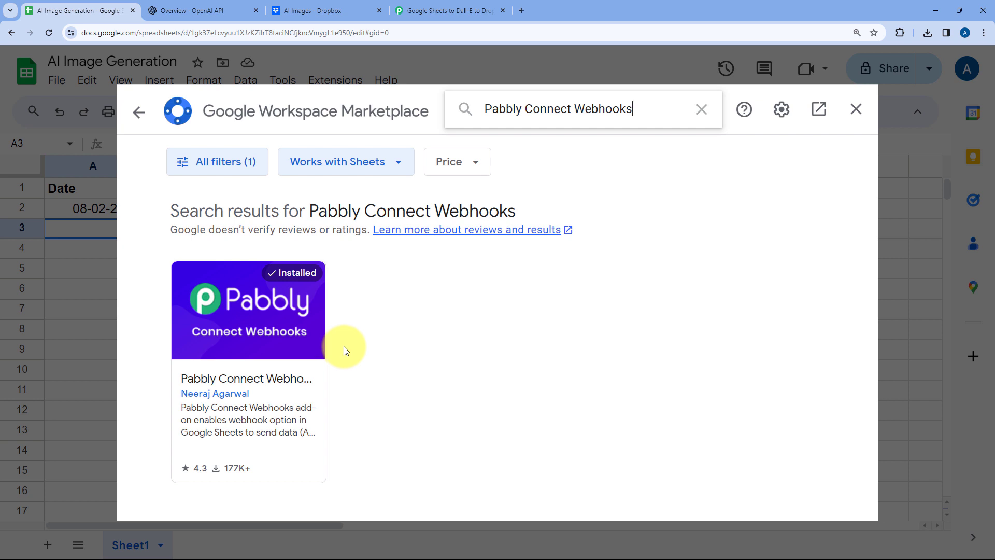
Close the add-on marketplace, reload the spreadsheet and set its zoom to 125%
click(857, 108)
click(49, 33)
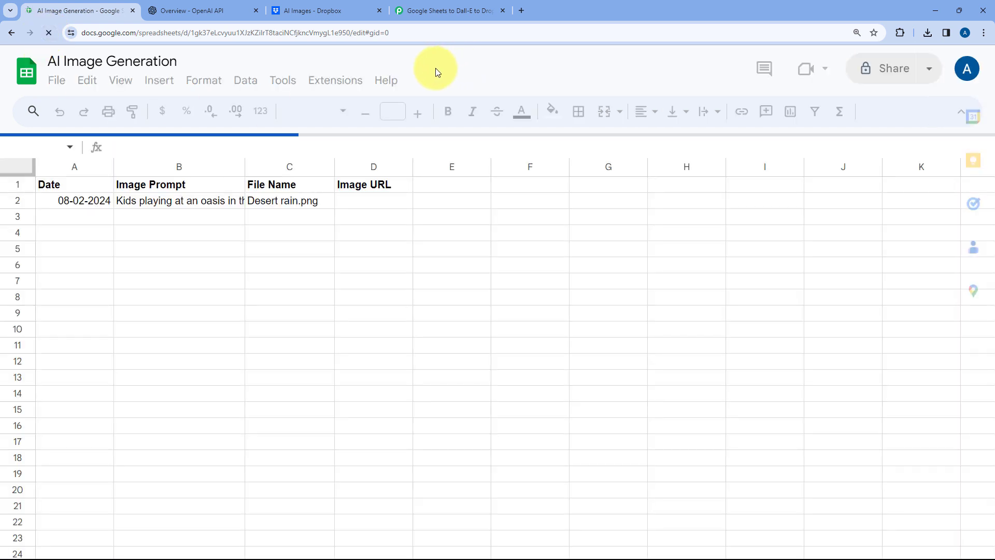
click(196, 114)
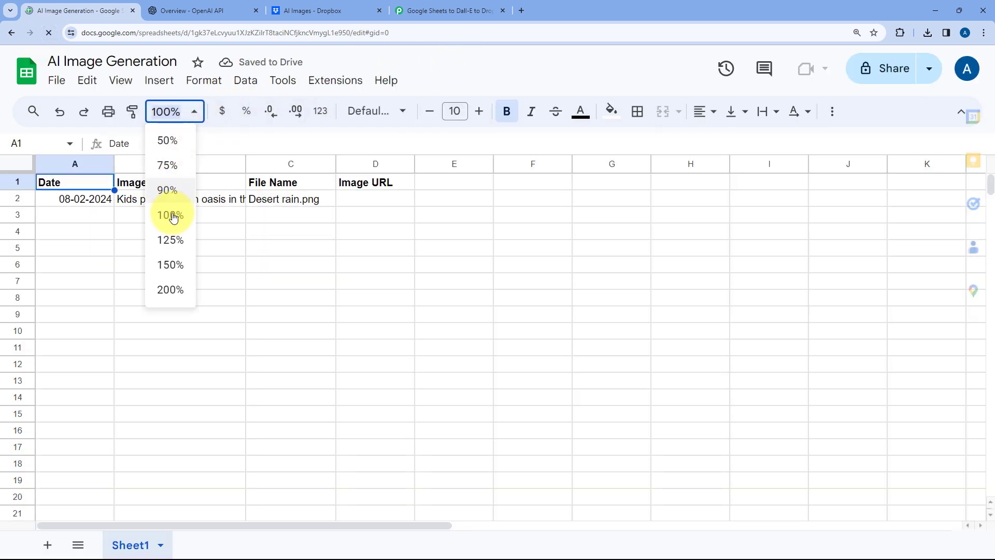
click(181, 241)
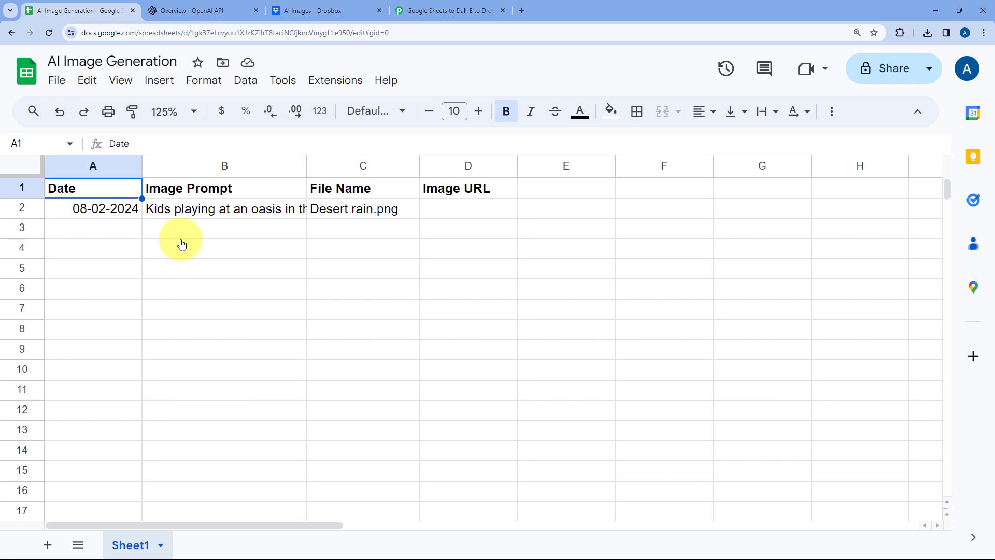
Open the Pabbly Connect Webhooks initial setup for Sheet1 and fill its Webhook URL with the one copied from the Pabbly Connect trigger
click(345, 81)
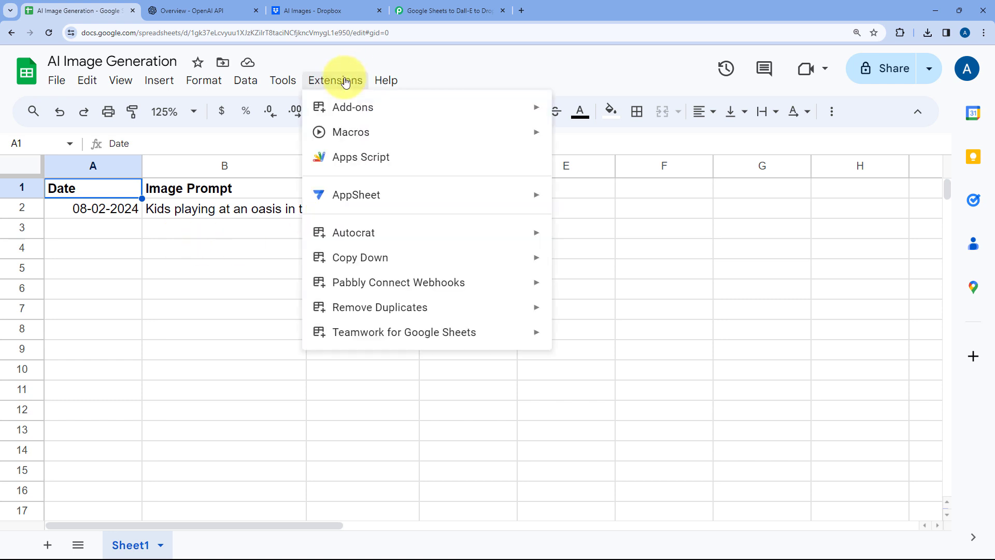
mouse_move(386, 285)
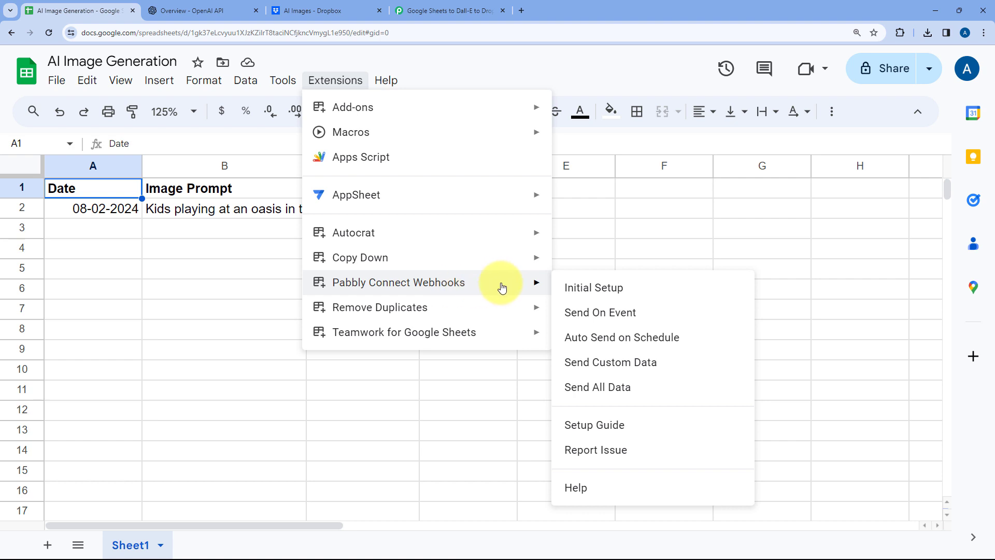
click(645, 287)
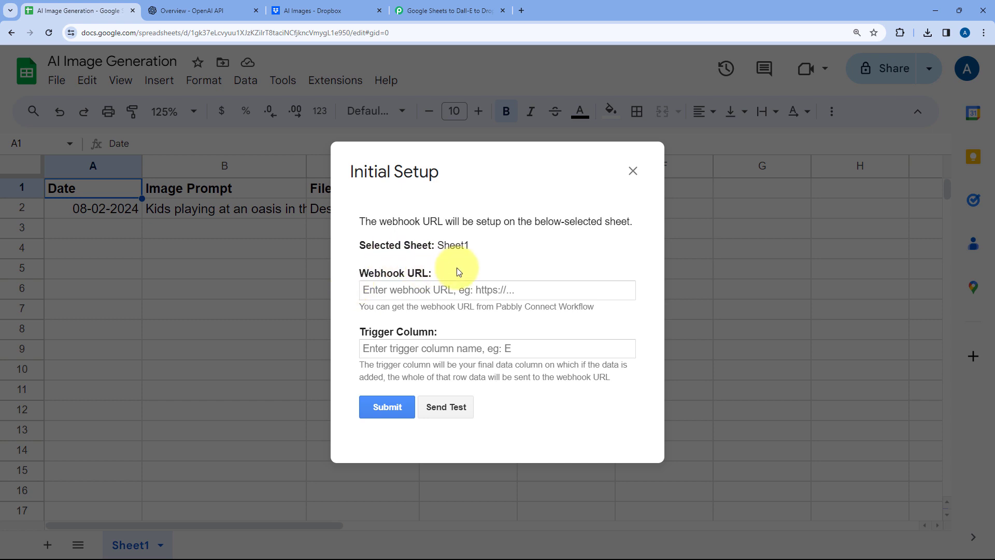
click(446, 10)
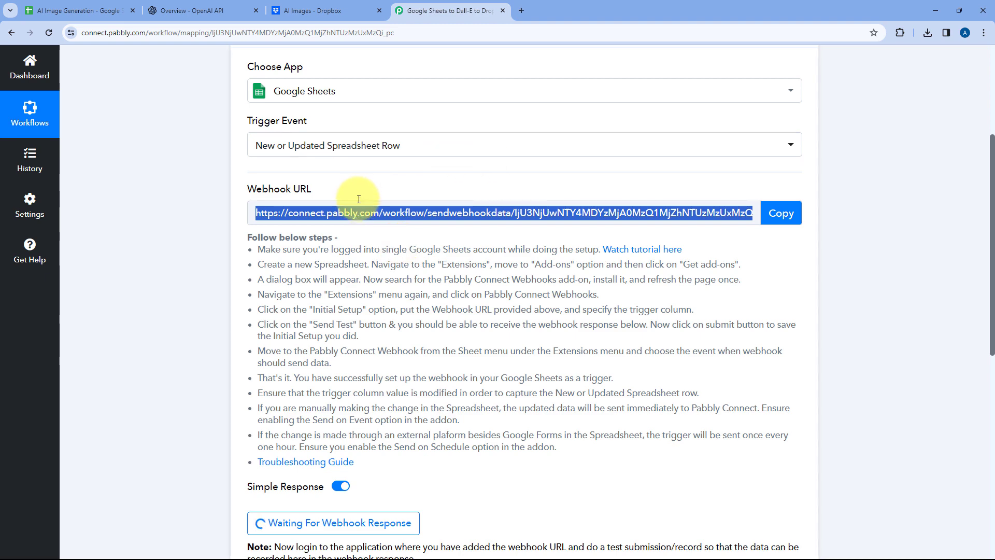
click(781, 213)
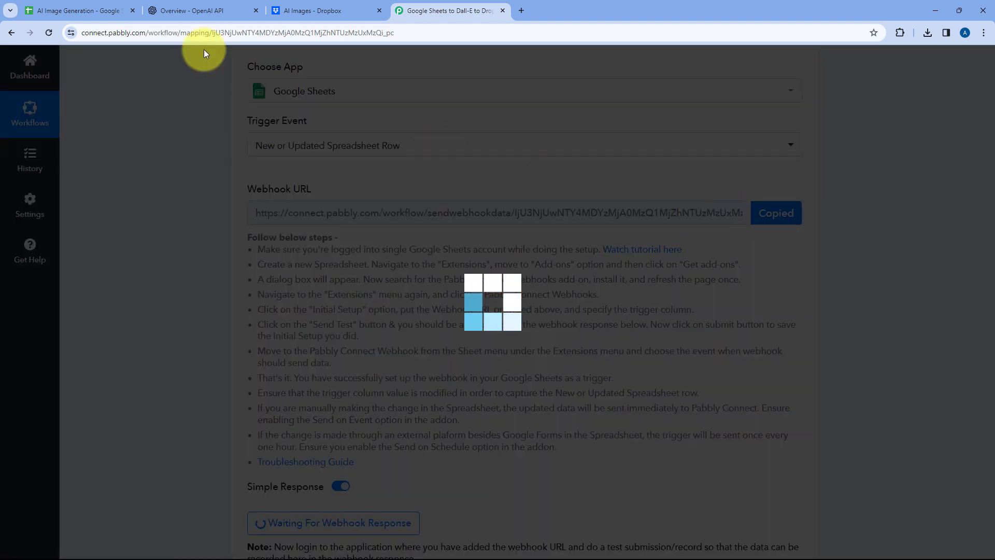
click(107, 9)
right_click(407, 291)
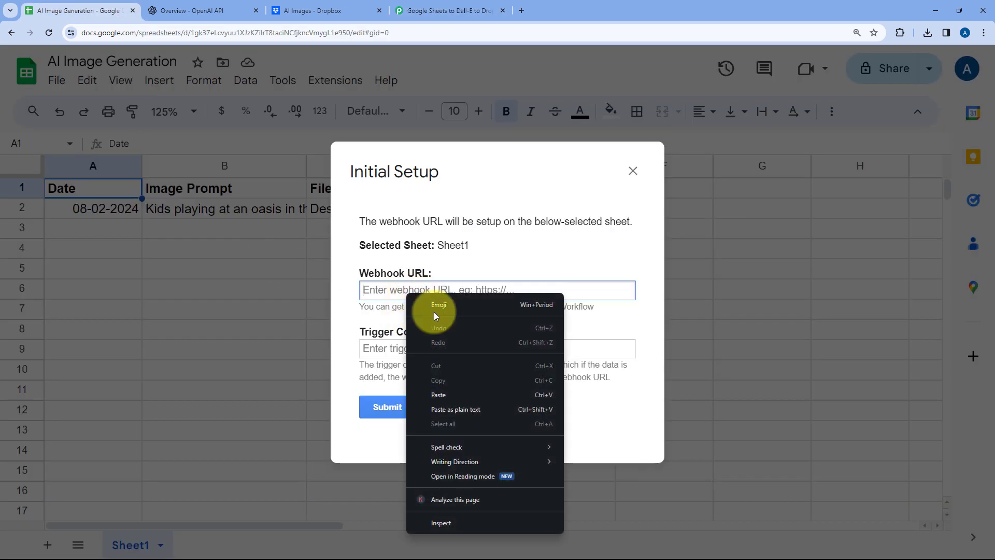
click(445, 399)
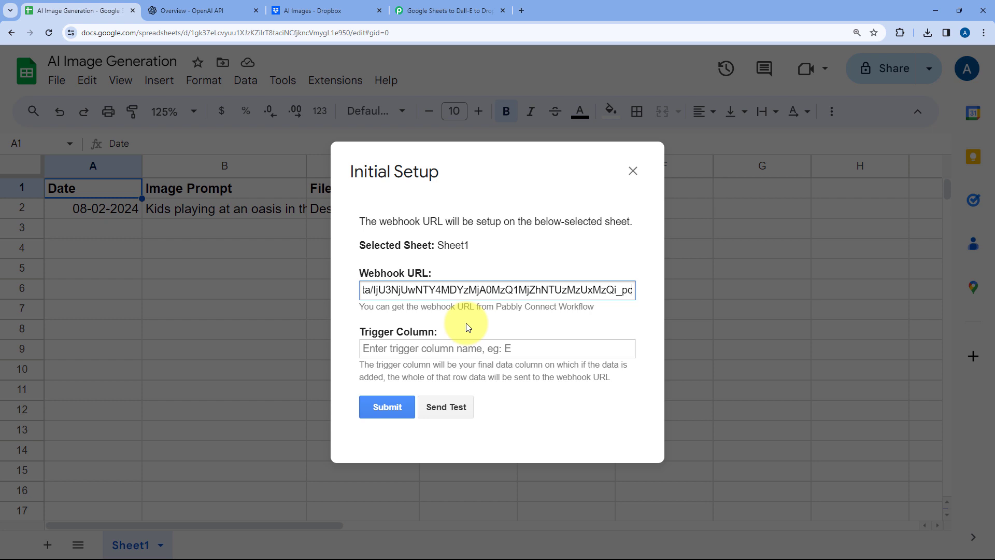
Set the trigger column to C, the File Name column, in the webhook's initial setup, keeping the sheet columns in view
drag(484, 189, 591, 275)
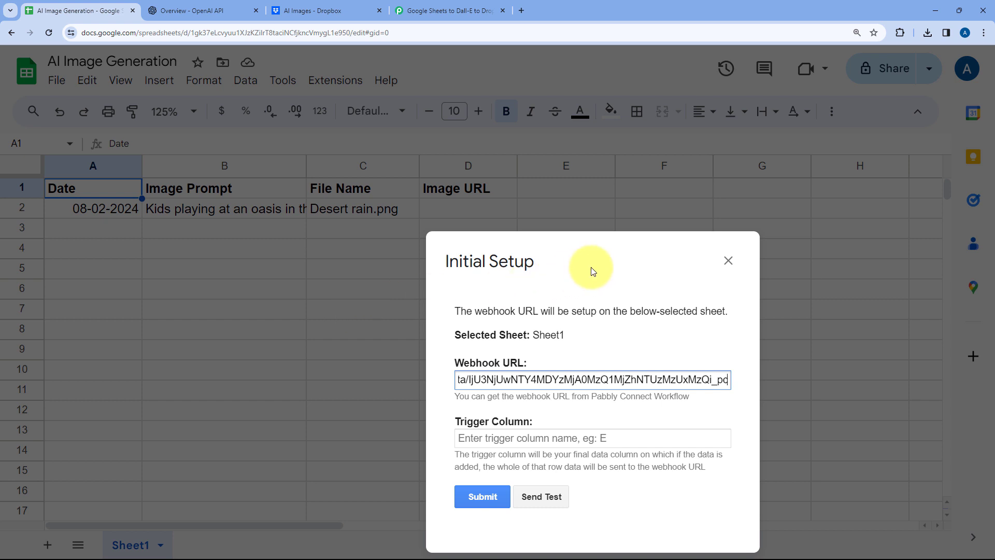
drag(584, 267, 682, 272)
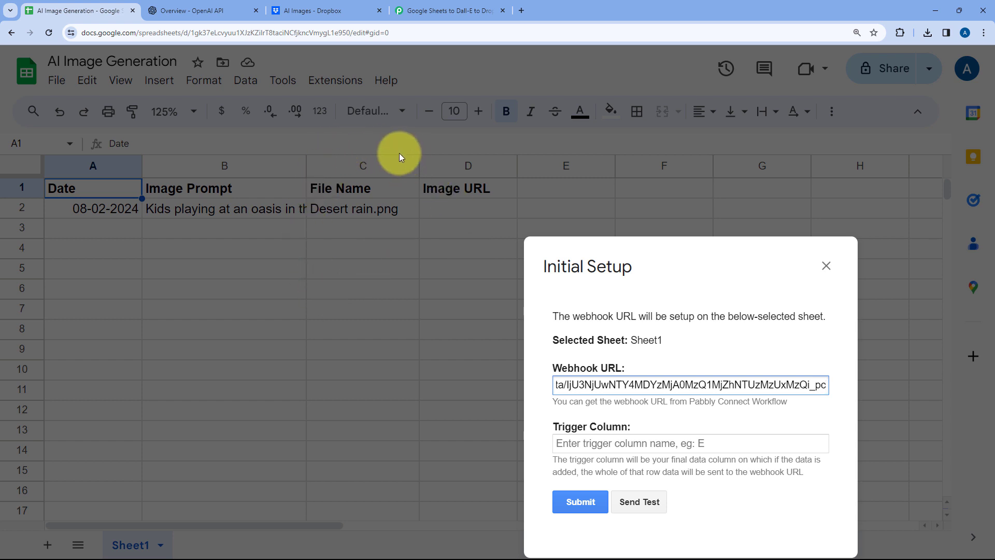
drag(674, 247, 531, 209)
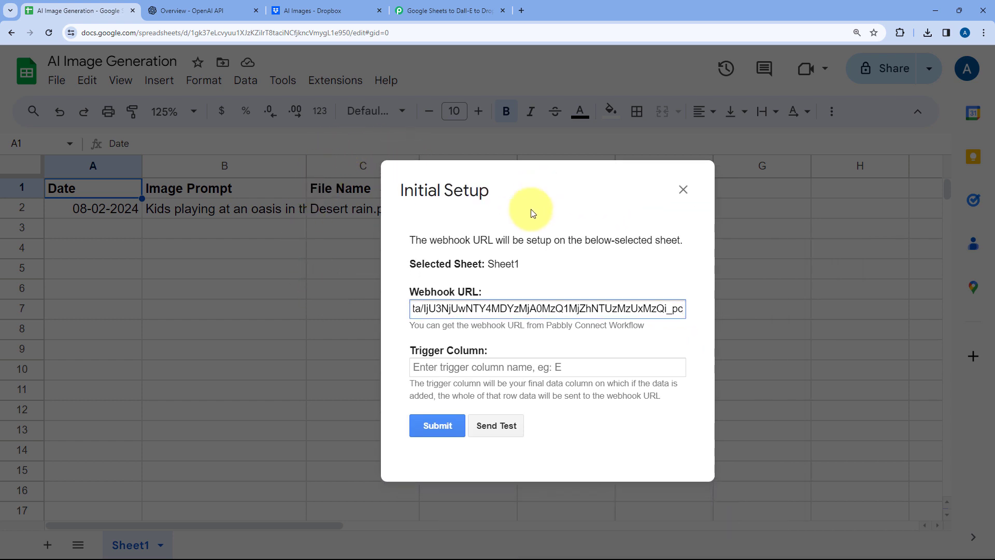
click(466, 367)
text(C)
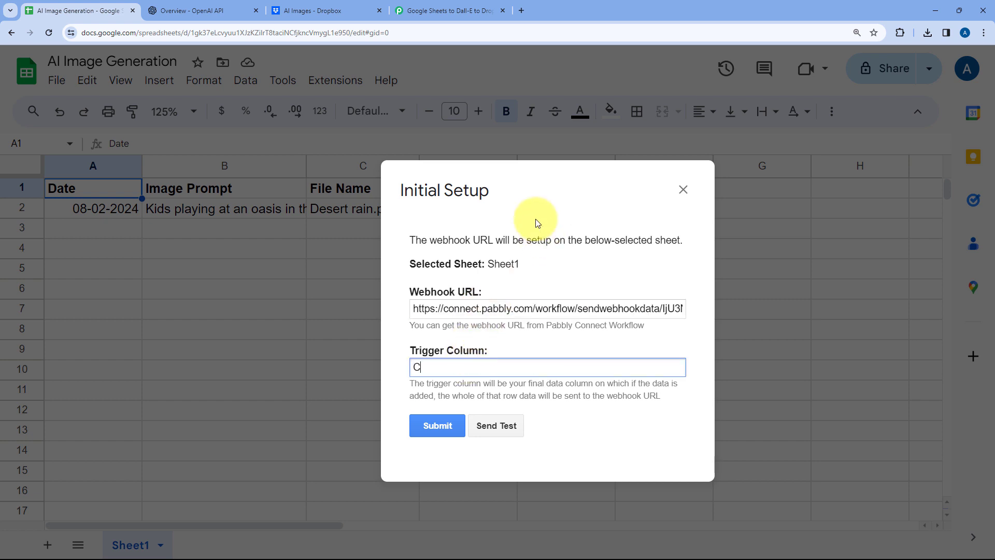
drag(560, 195, 487, 202)
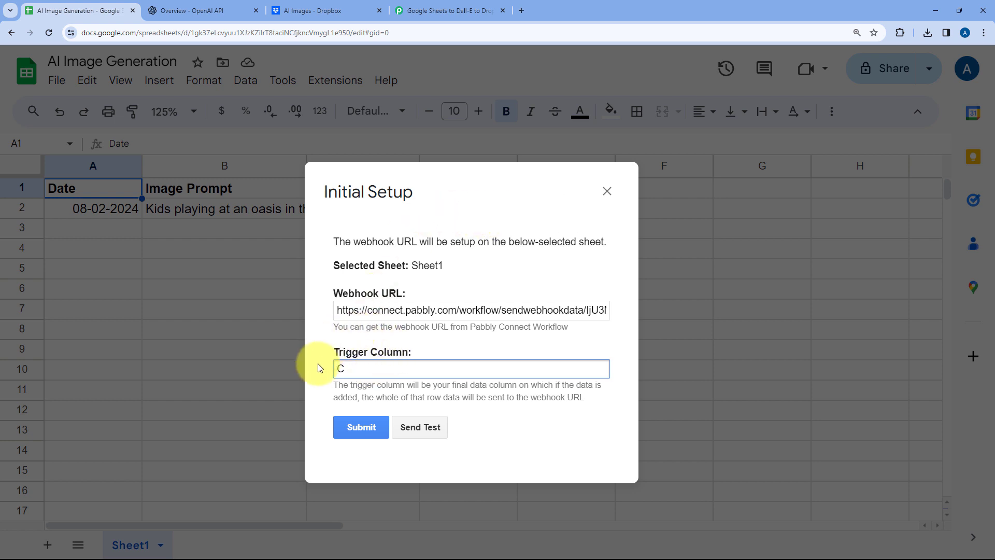
Send the sheet's test data to the webhook, compare it with row 2, and submit the initial setup
click(423, 428)
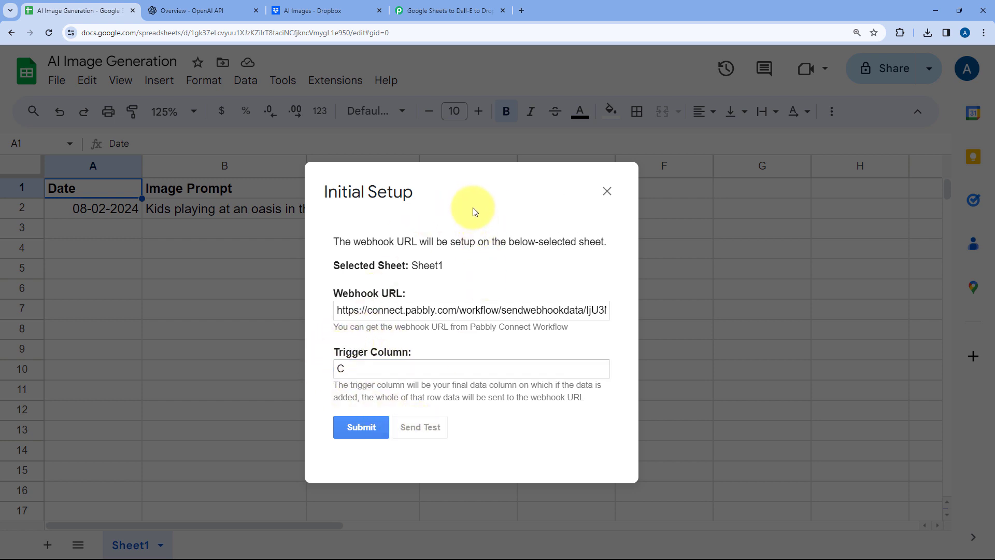
scroll(487, 351, down, 1)
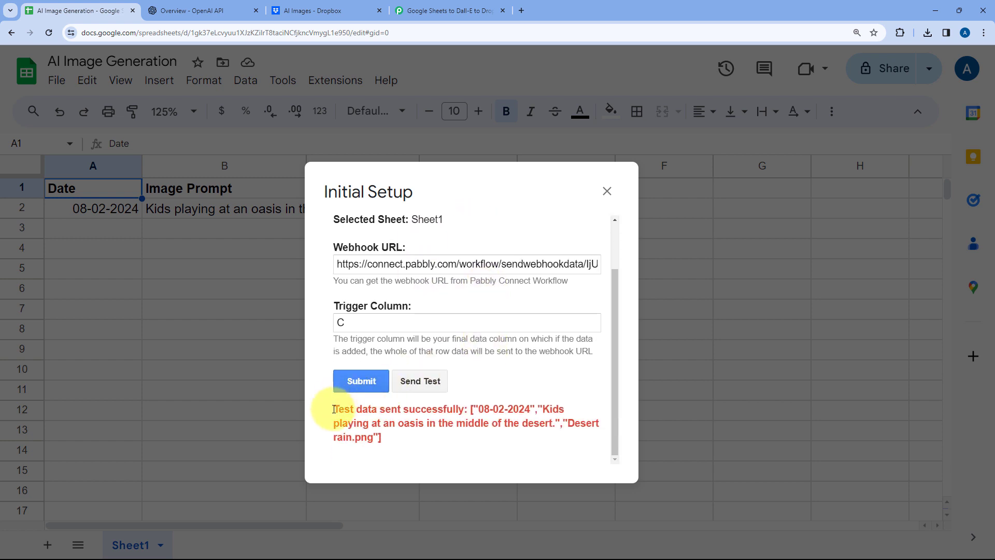
drag(334, 409, 466, 411)
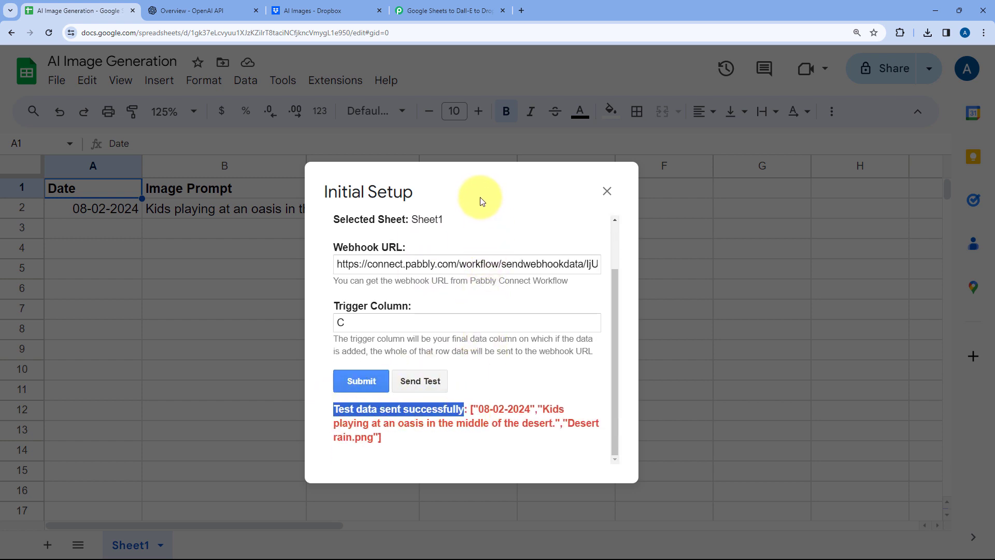
drag(472, 197, 637, 246)
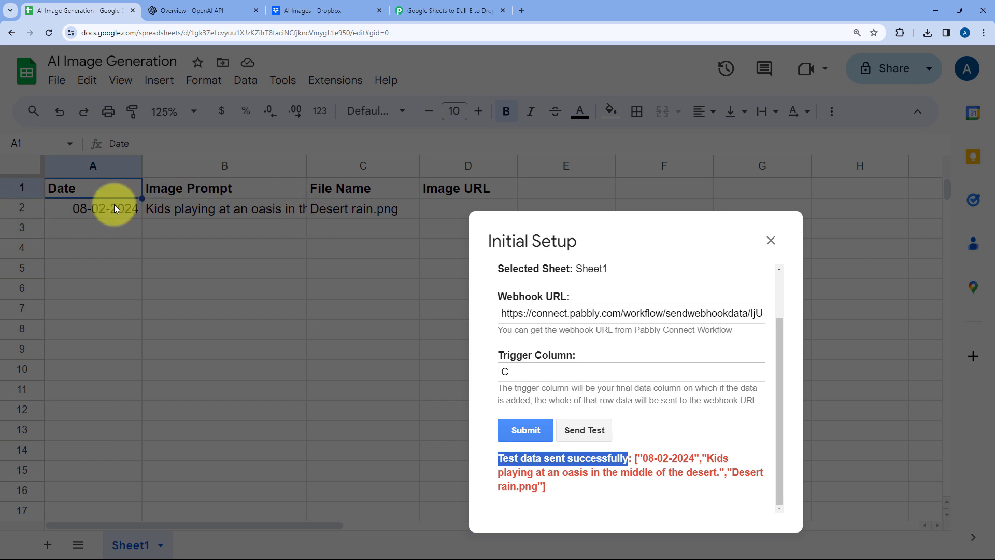
drag(632, 240, 451, 182)
scroll(437, 263, up, 2)
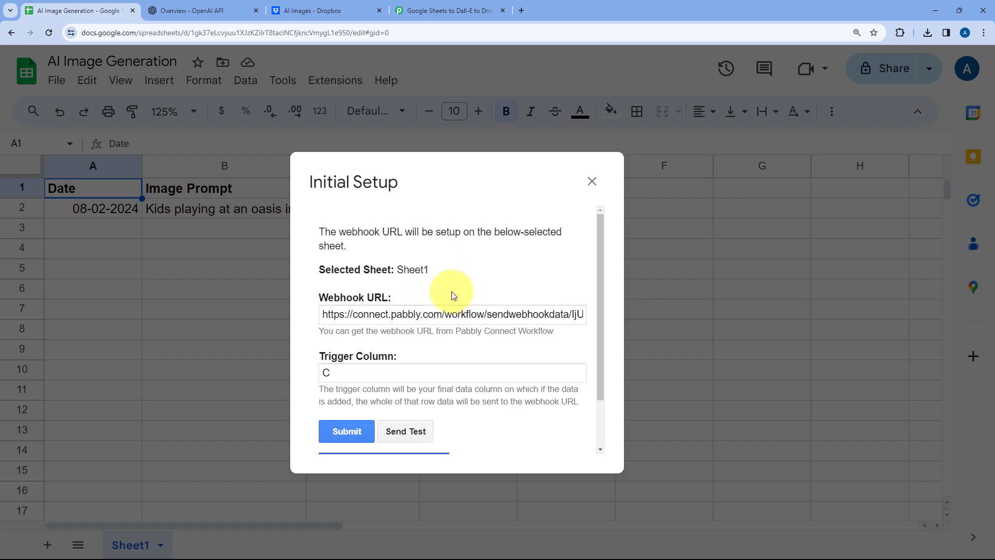
Switch to Pabbly Connect and examine the captured webhook response, checking the image prompt, file name and date values
click(446, 10)
scroll(470, 317, down, 5)
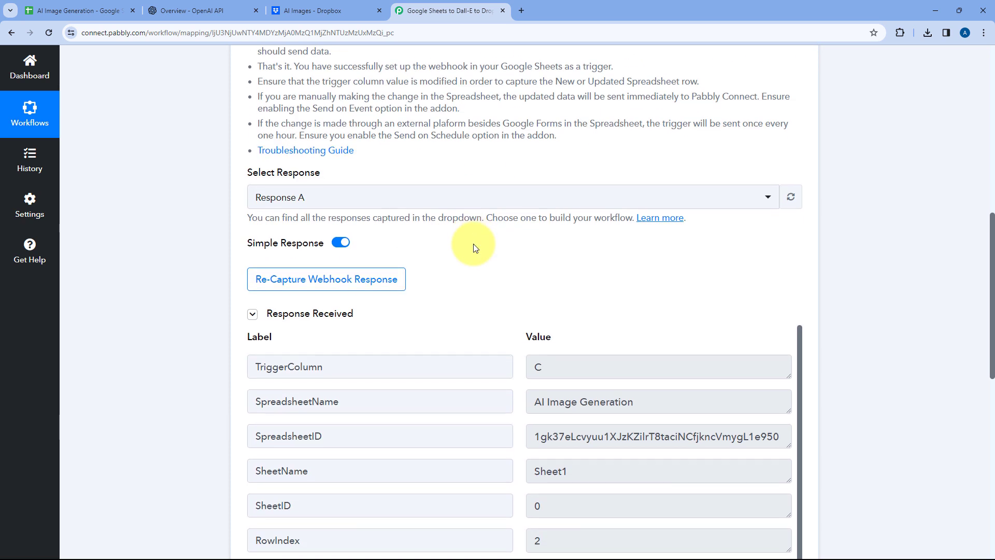
scroll(474, 244, down, 3)
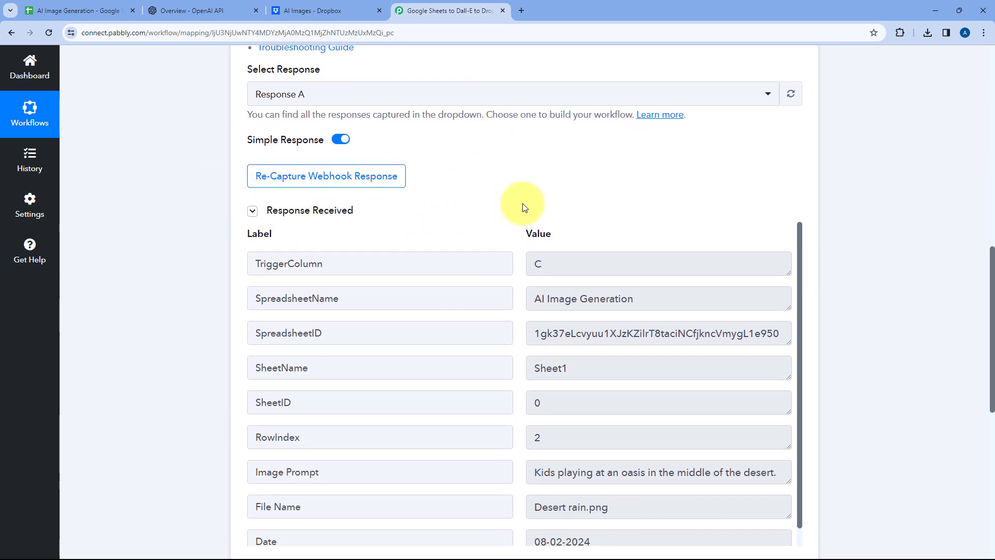
scroll(524, 207, down, 1)
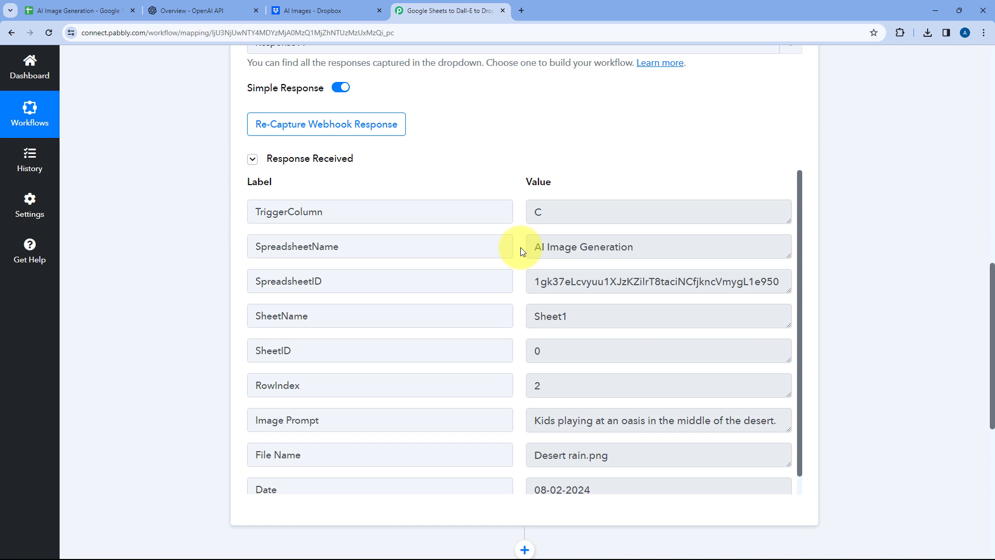
scroll(521, 247, down, 1)
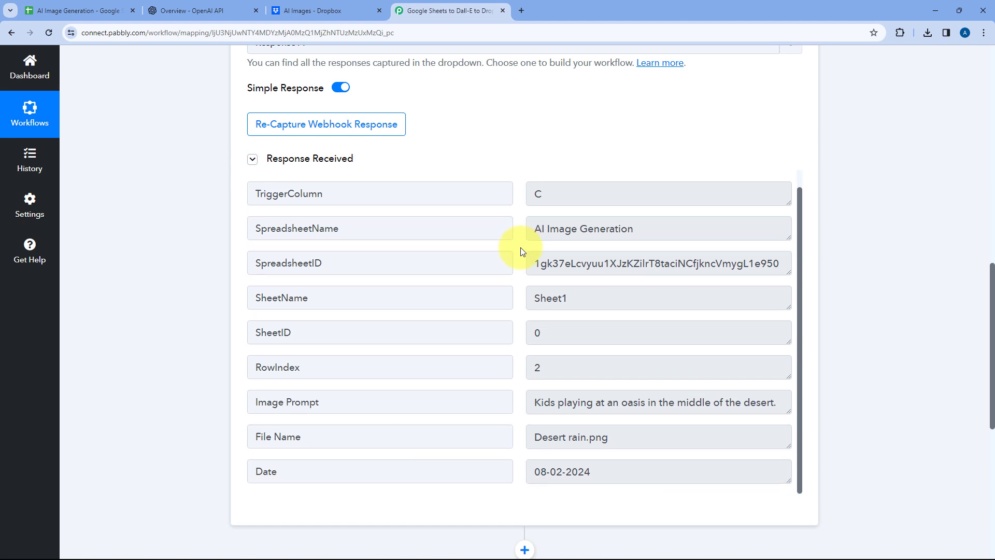
drag(535, 403, 789, 403)
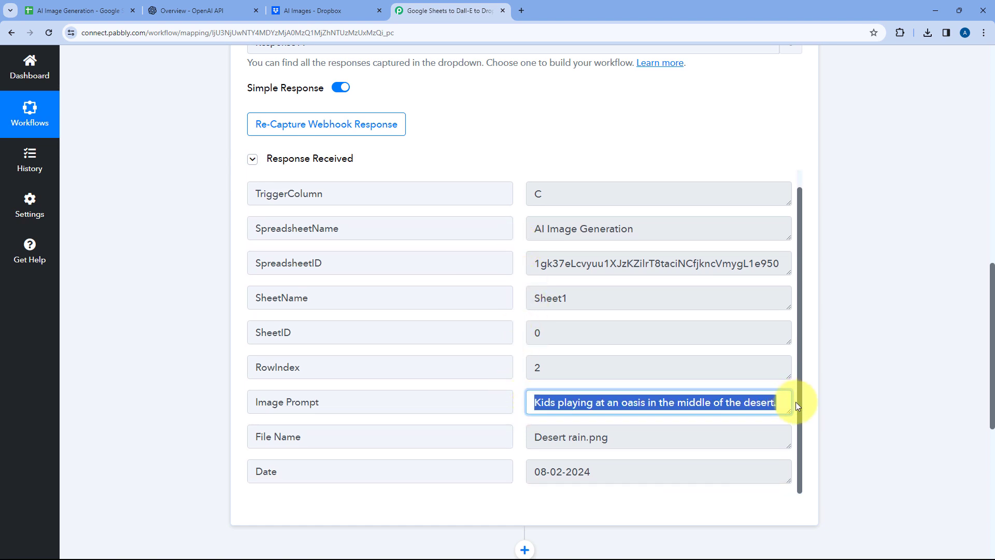
scroll(600, 435, down, 1)
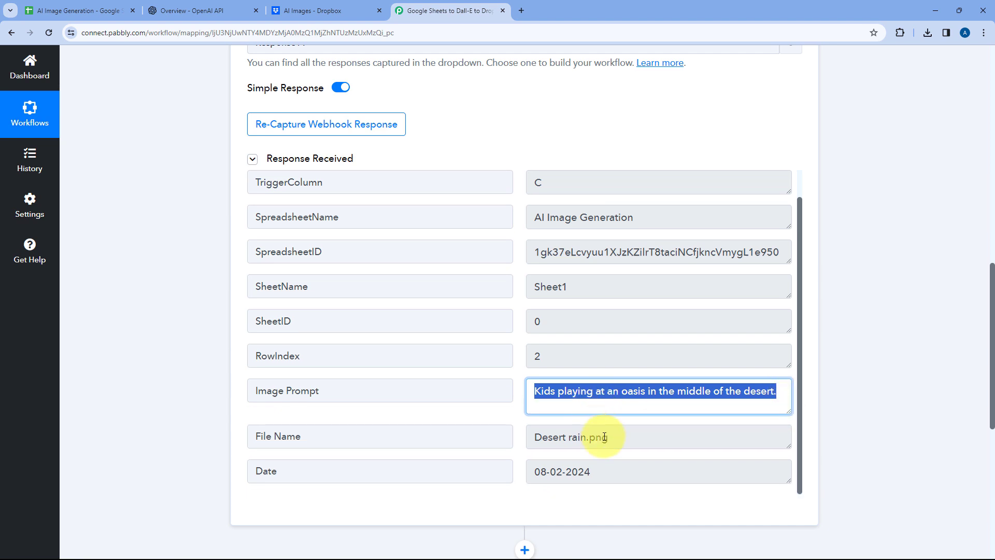
drag(638, 440, 539, 441)
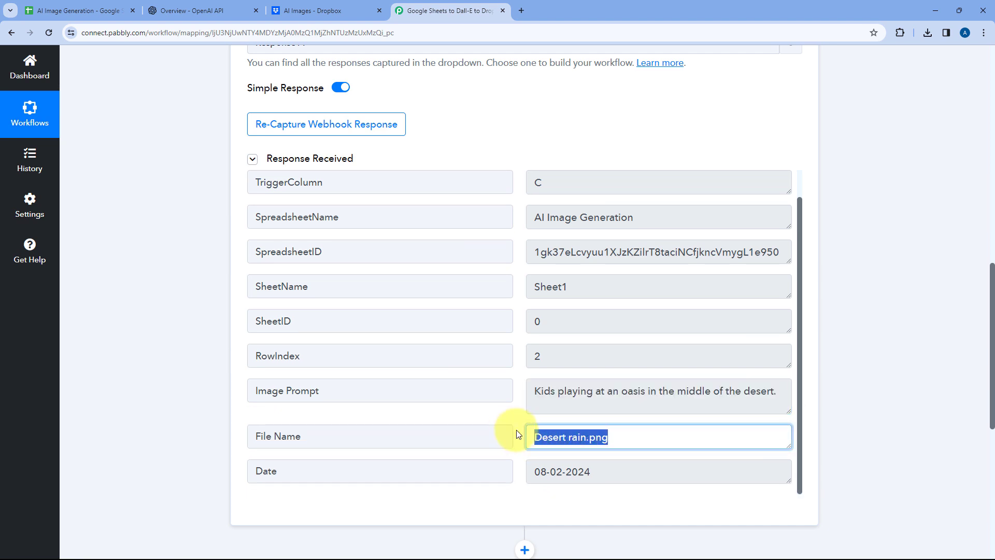
drag(600, 471, 534, 470)
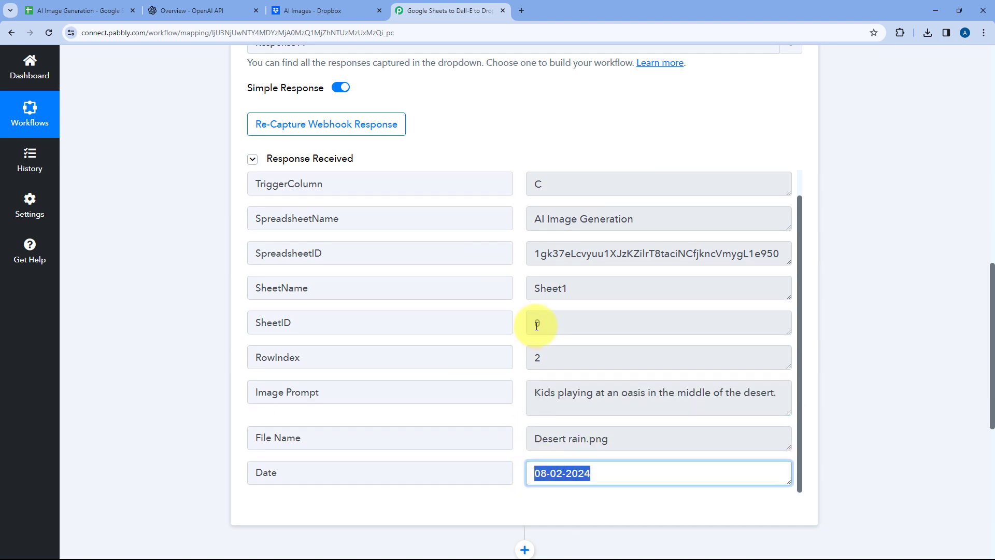
scroll(539, 324, up, 2)
drag(648, 249, 516, 204)
click(515, 202)
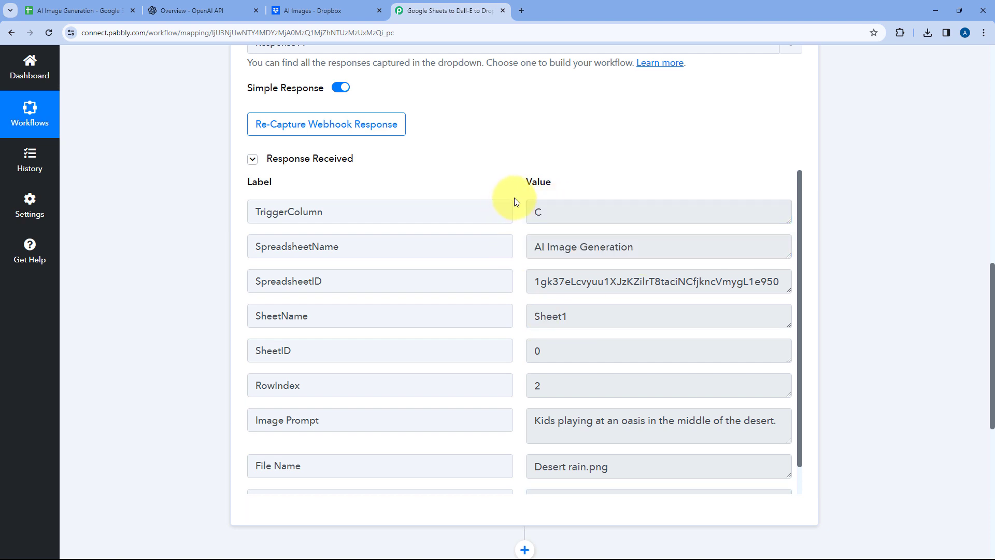
Examine the row index label and value in the captured webhook response, and compare them with the Google Sheets data
drag(413, 384, 239, 378)
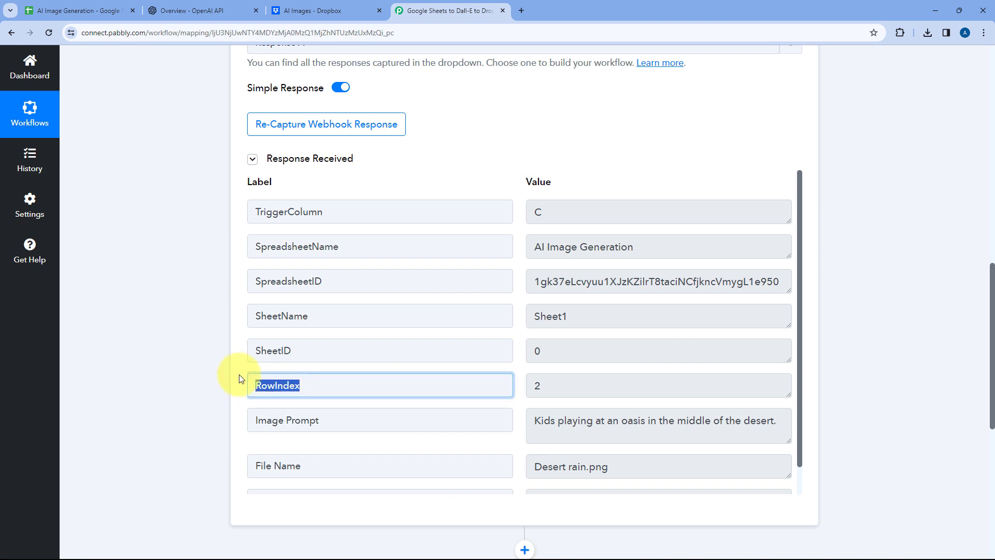
click(577, 382)
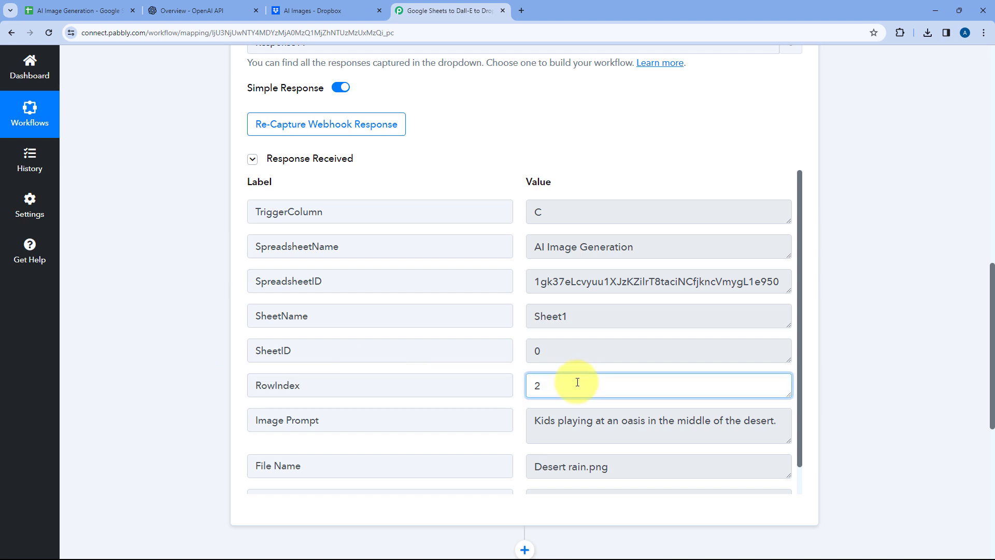
drag(575, 382, 522, 388)
click(521, 387)
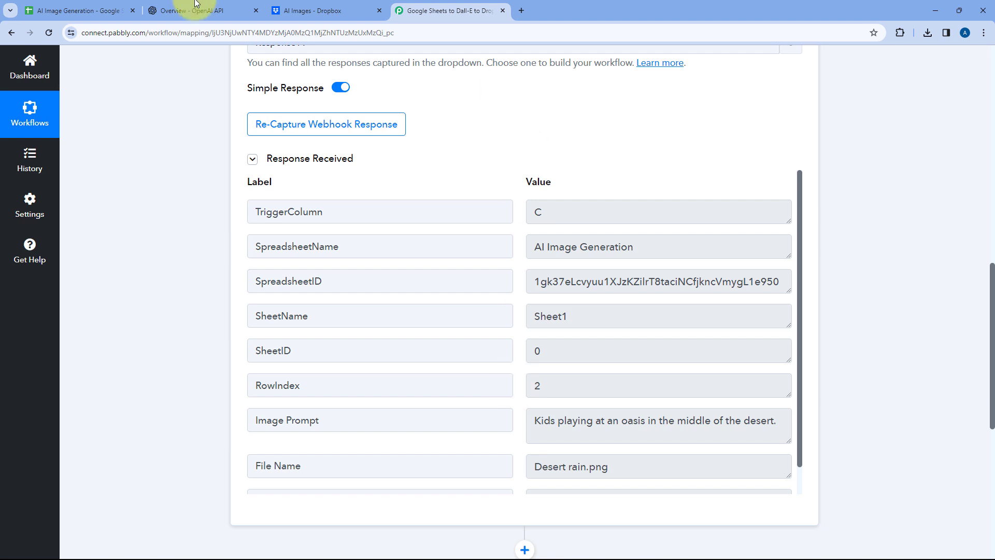
click(87, 10)
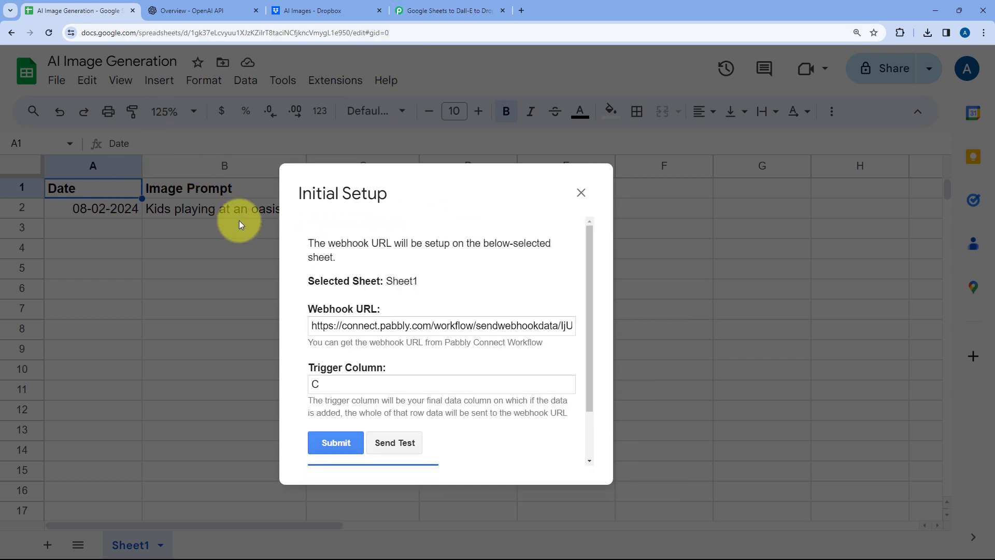
click(441, 11)
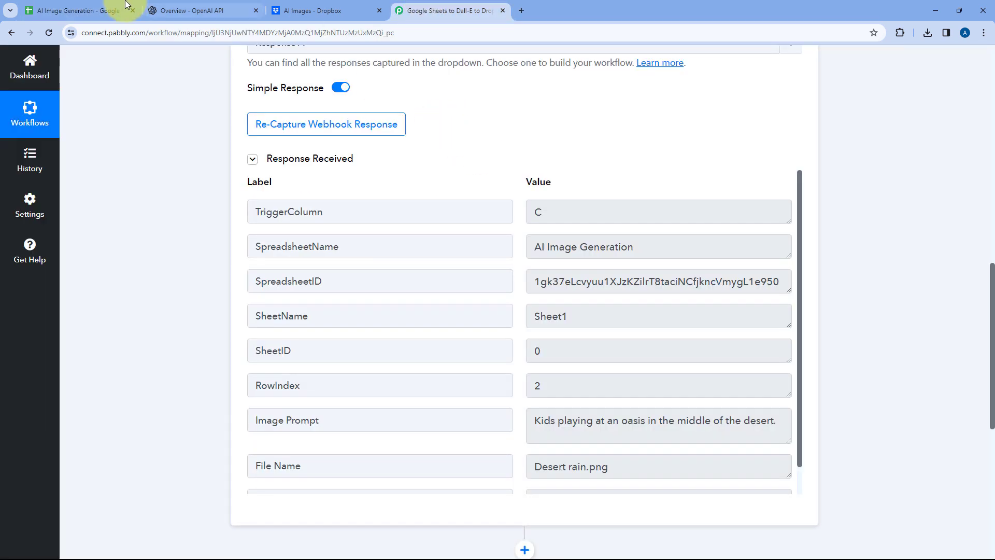
Switch to Google Sheets, submit the webhook's initial setup, and enable Send On Event for Pabbly Connect Webhooks
click(99, 10)
click(332, 440)
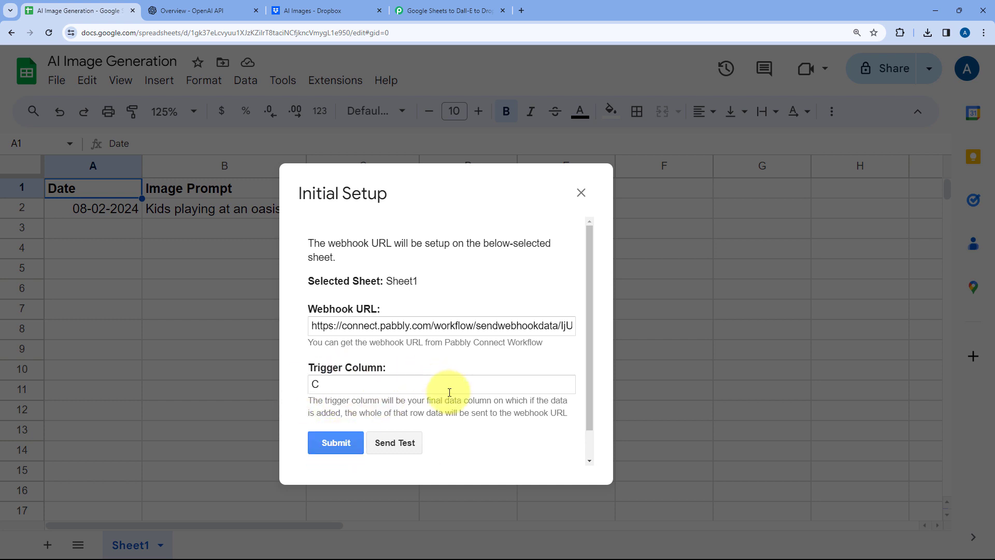
click(581, 193)
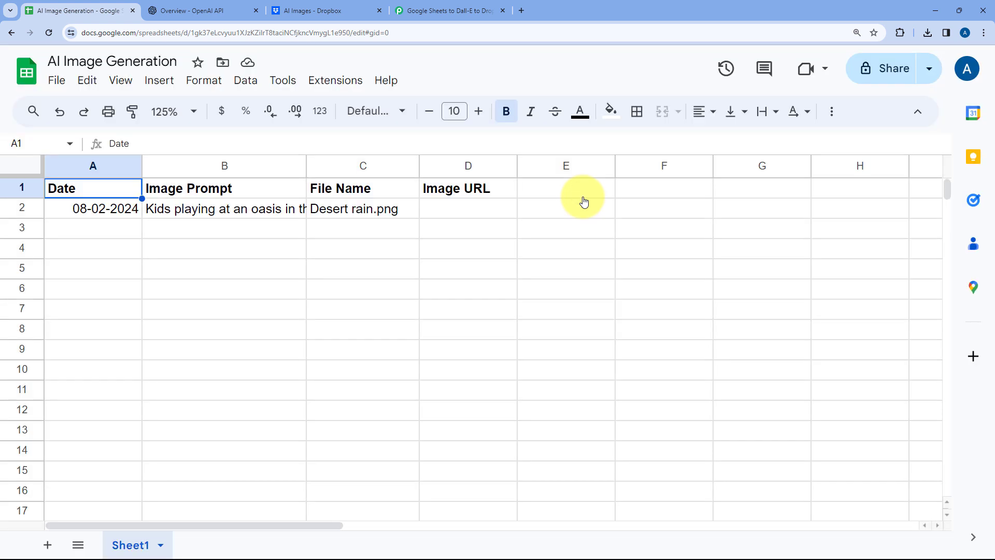
click(335, 89)
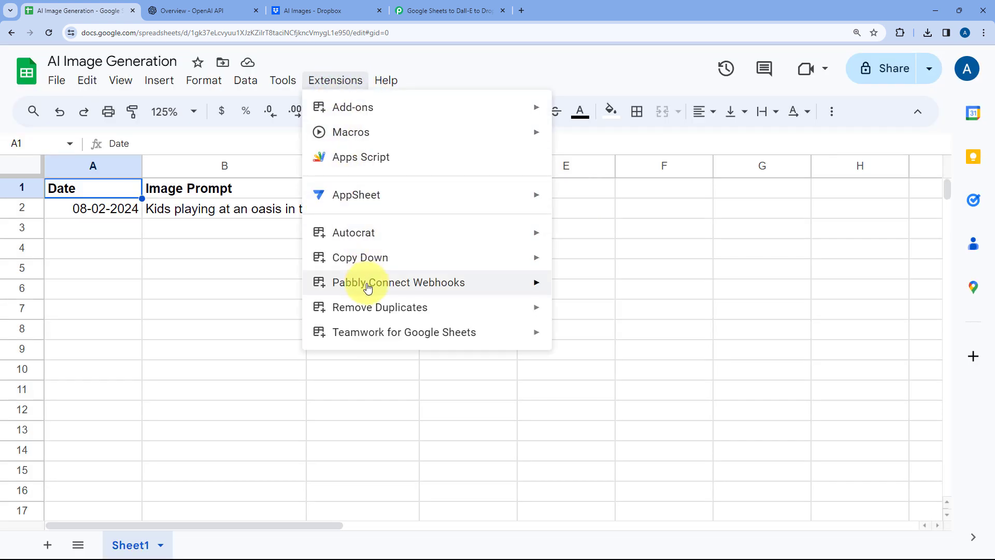
mouse_move(362, 282)
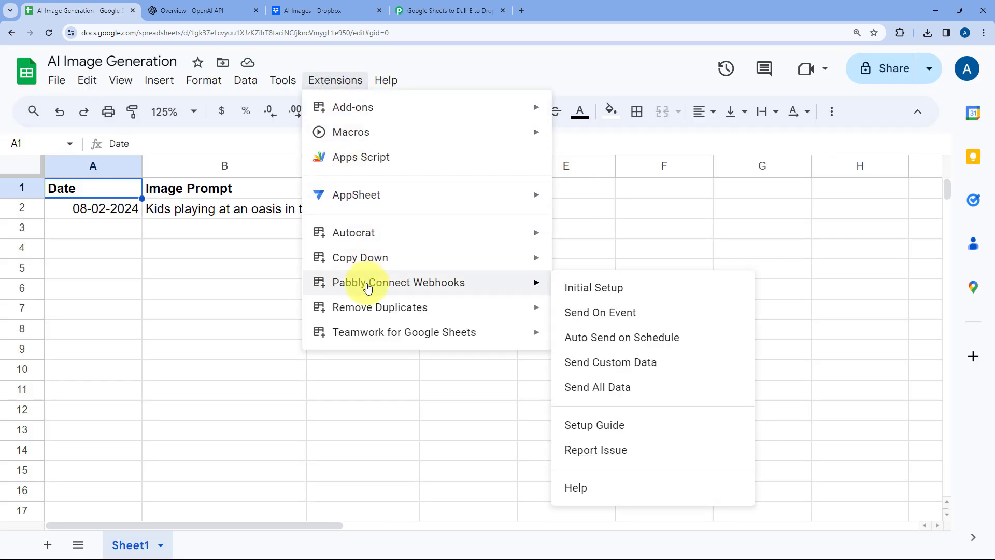
click(565, 318)
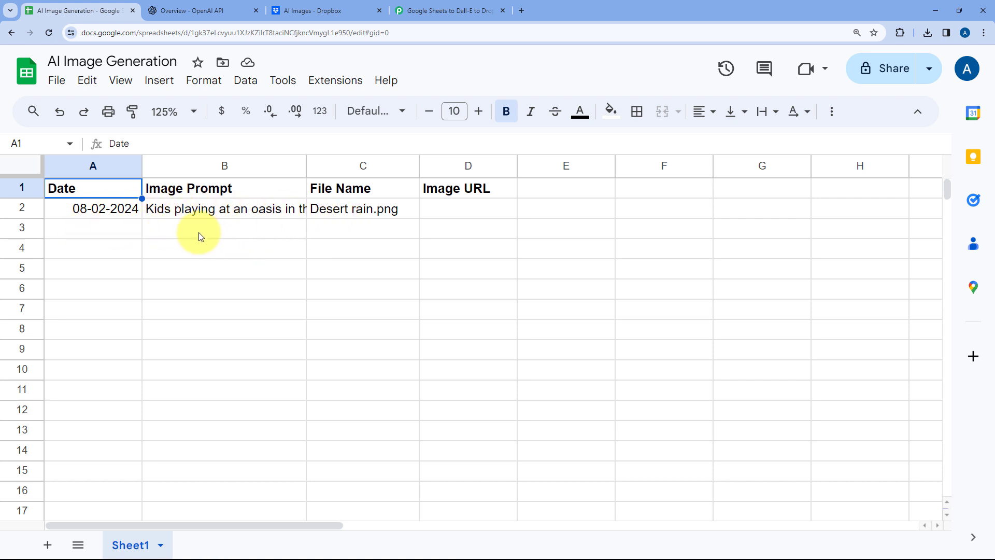
Switch to Pabbly Connect and review the image prompt value in the captured webhook response
click(428, 10)
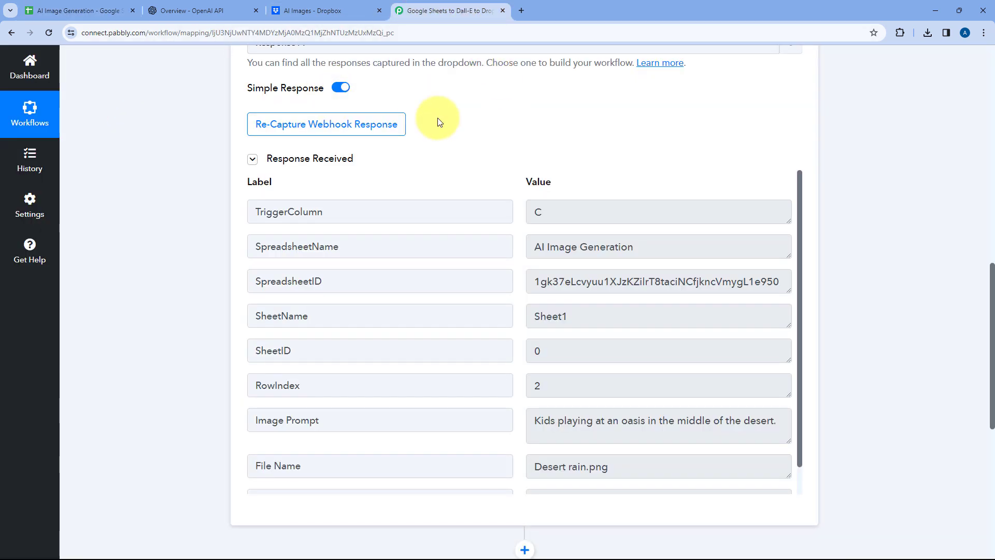
scroll(444, 118, down, 2)
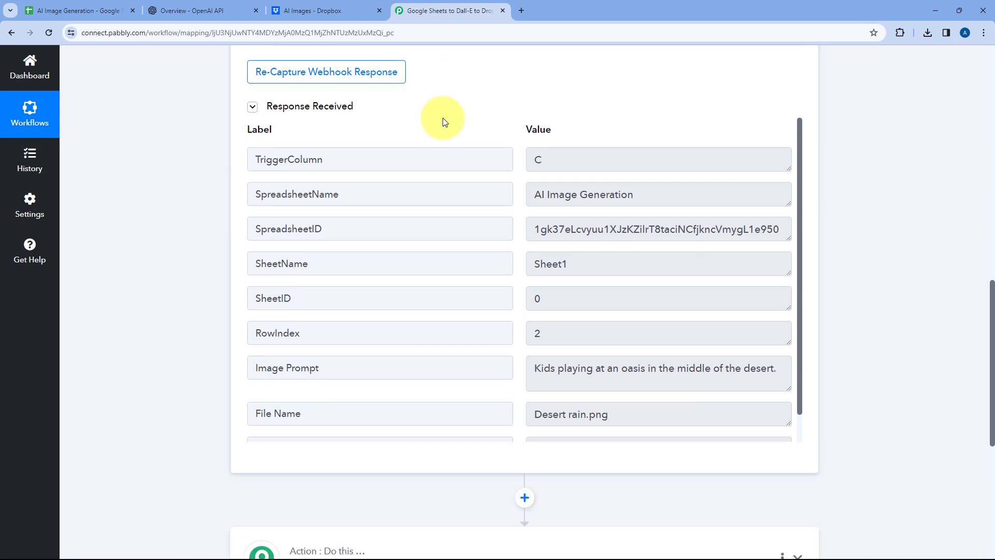
scroll(514, 202, down, 1)
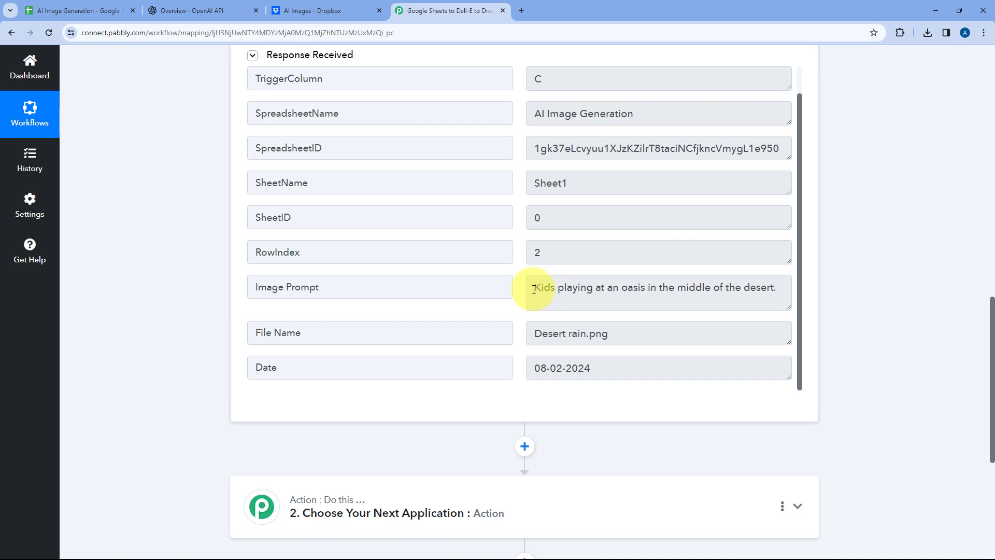
drag(535, 288, 814, 282)
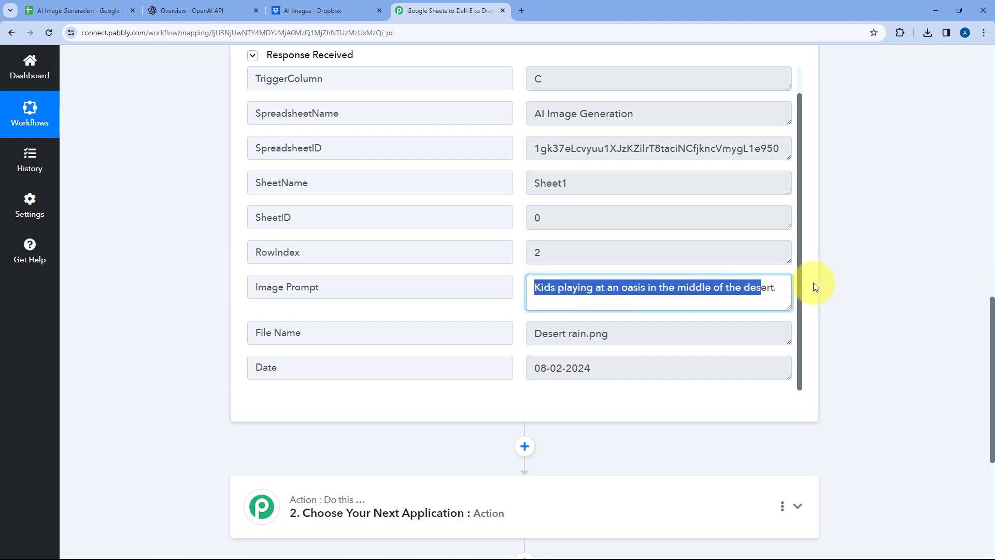
click(783, 289)
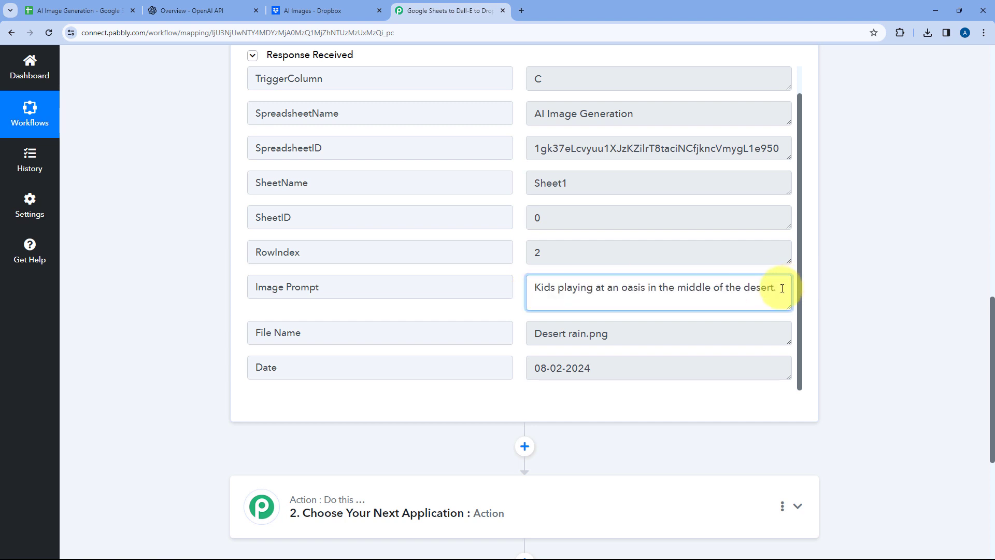
click(515, 270)
Set the second workflow step's app to OpenAI (ChatGPT, DALL-E) with the Generate Image (DALL-E) action event
scroll(515, 270, down, 3)
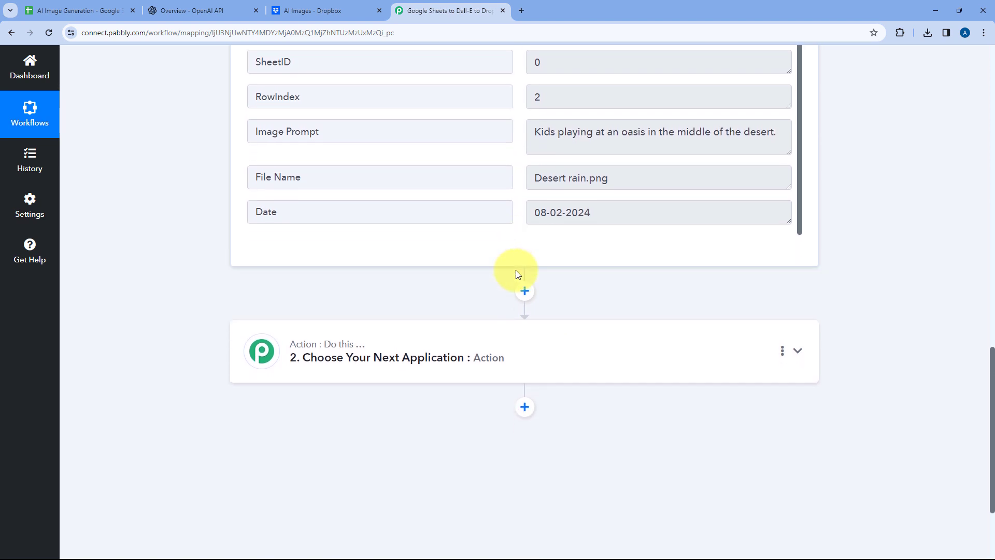
click(506, 337)
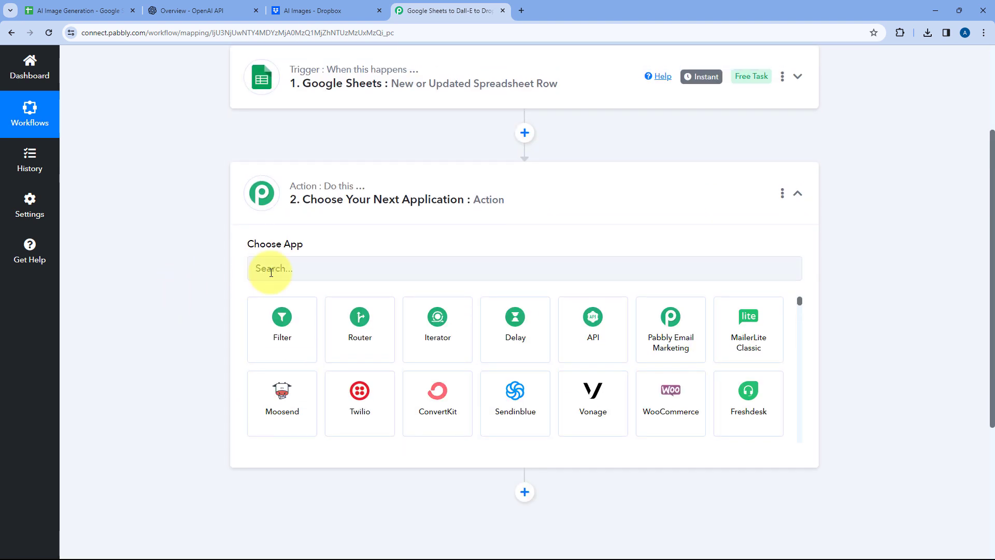
click(272, 273)
text(Open)
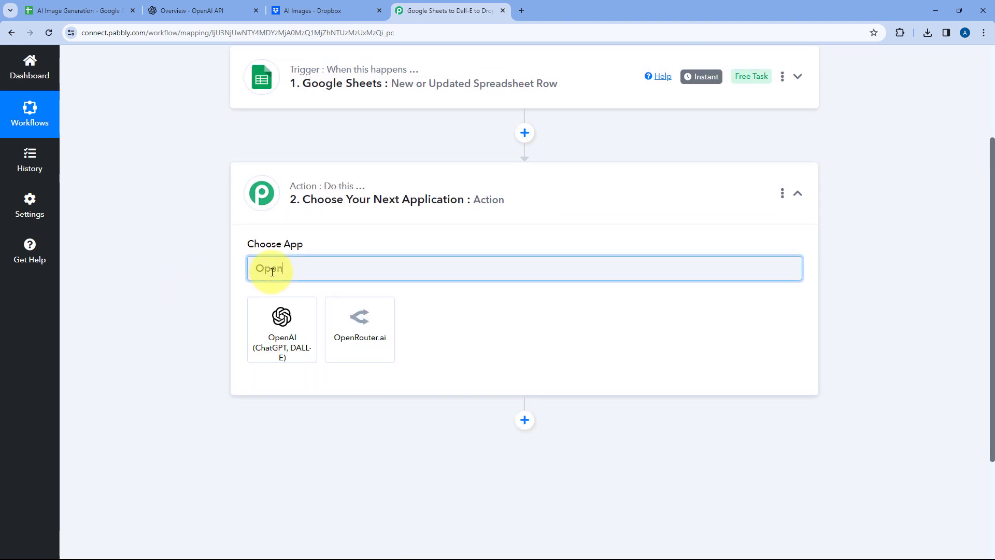
click(280, 349)
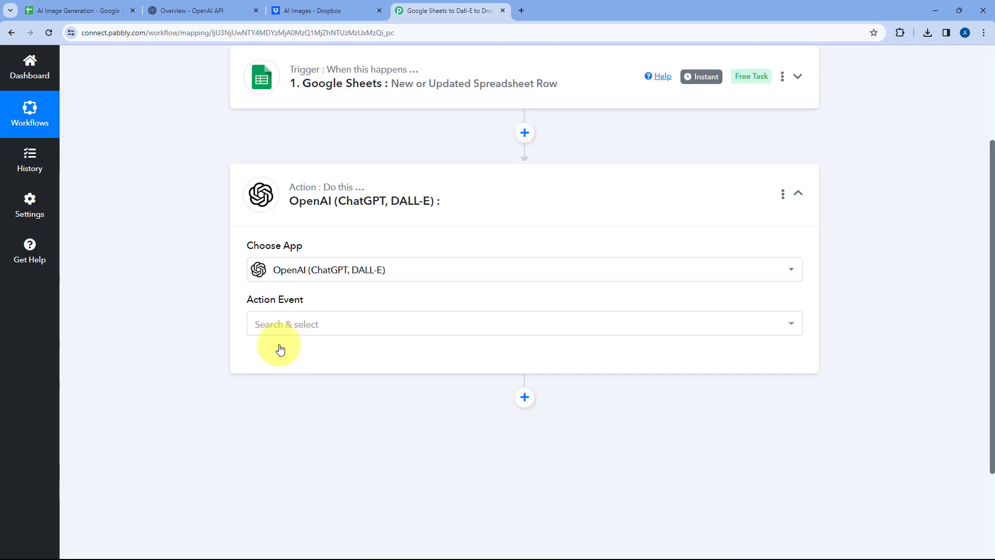
scroll(377, 246, down, 2)
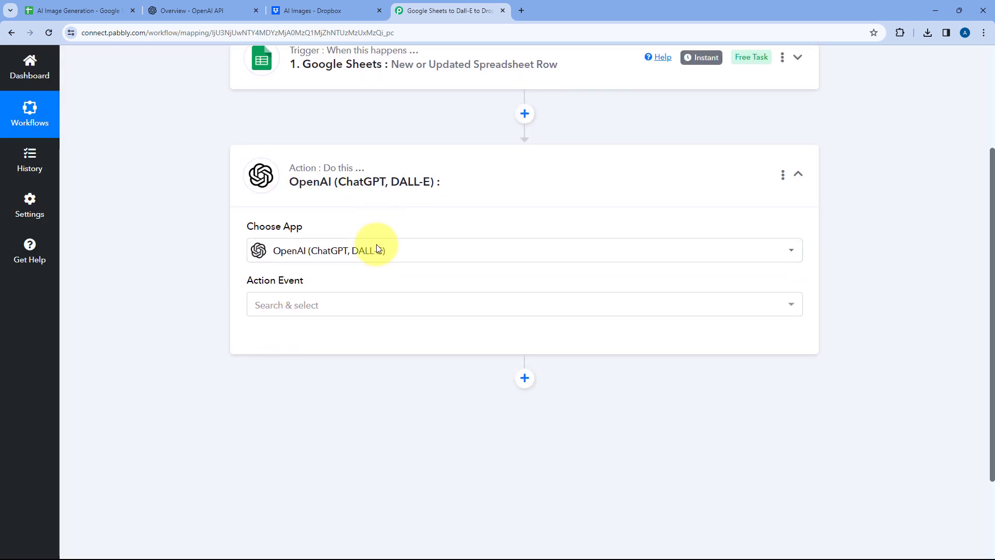
click(332, 219)
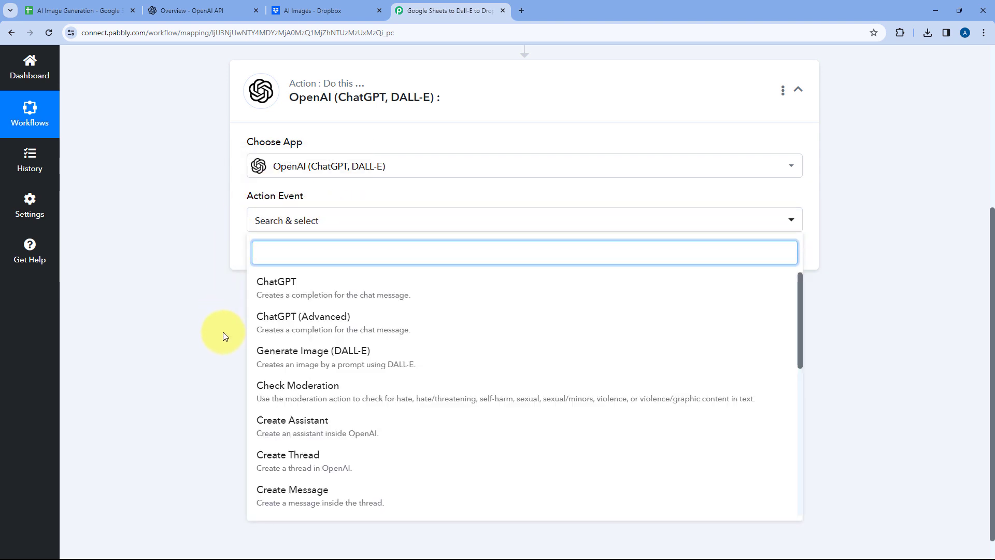
click(289, 357)
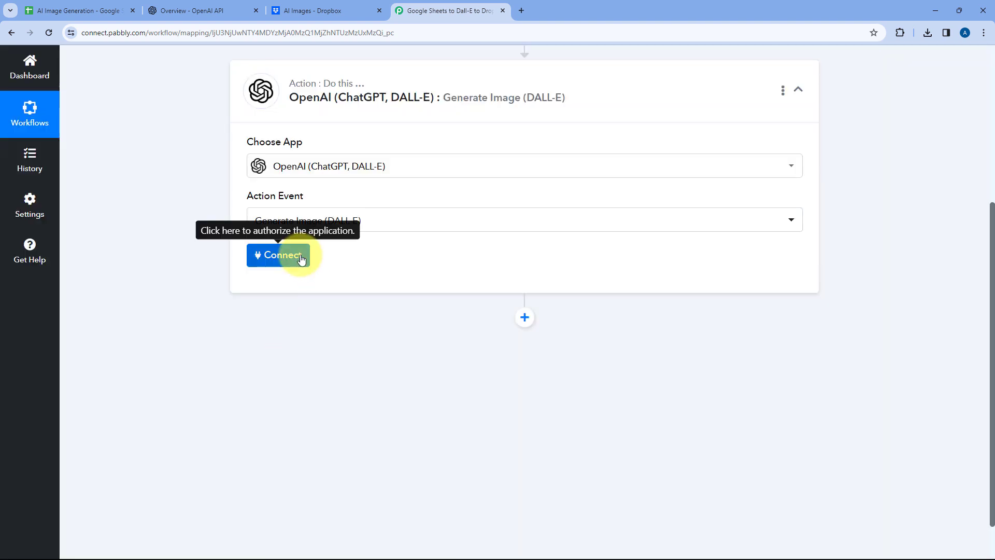
Start adding a new OpenAI connection for the action, then switch to the OpenAI platform and open its API keys page
click(301, 258)
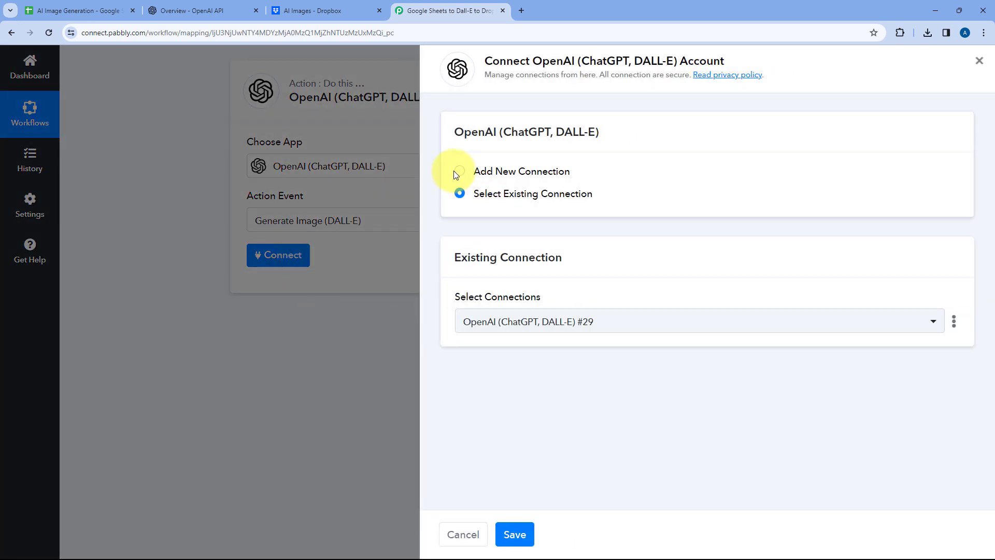
click(457, 173)
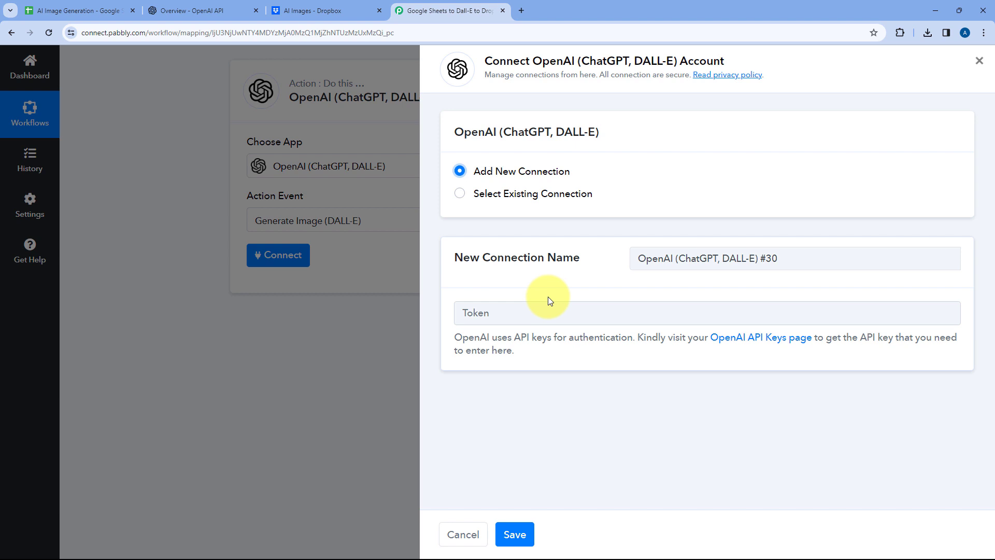
click(218, 14)
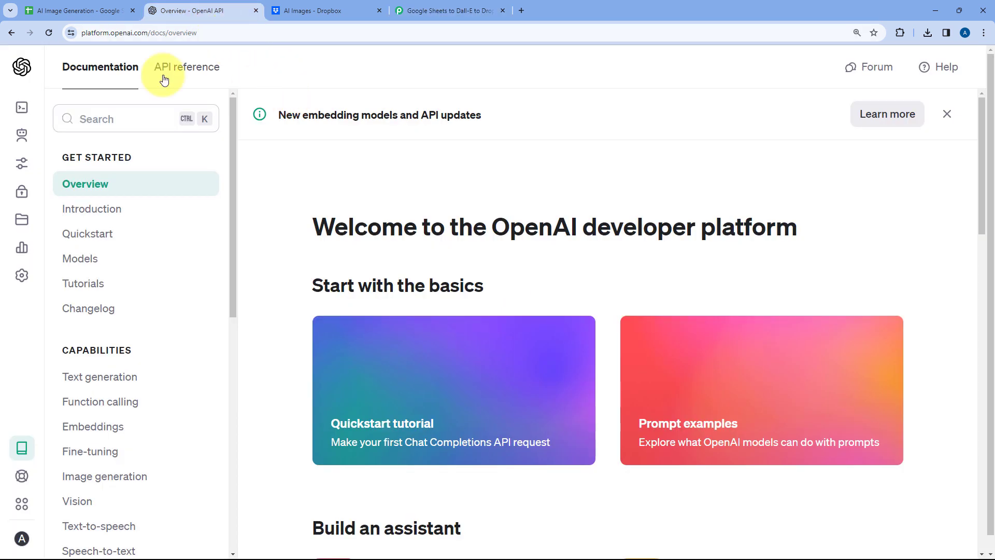
mouse_move(18, 133)
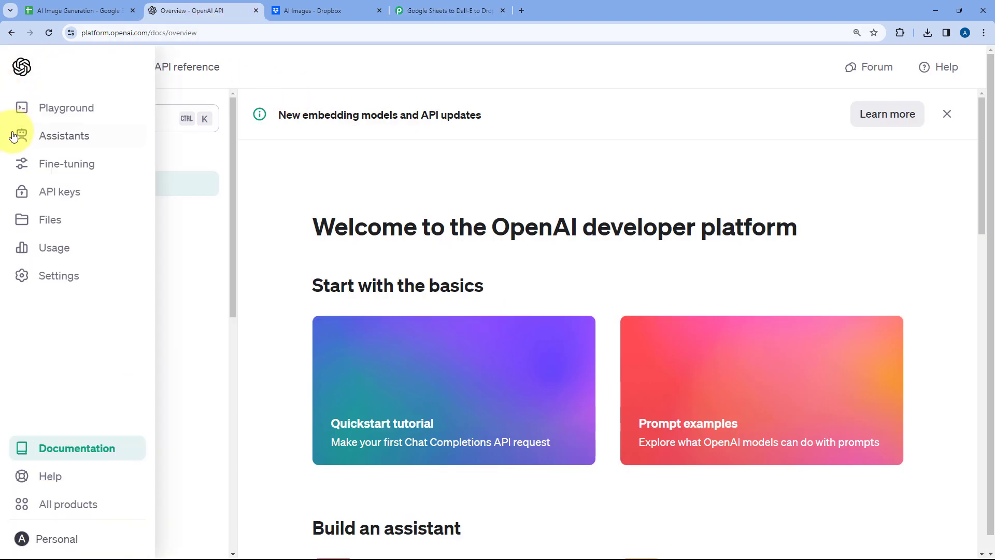
click(47, 199)
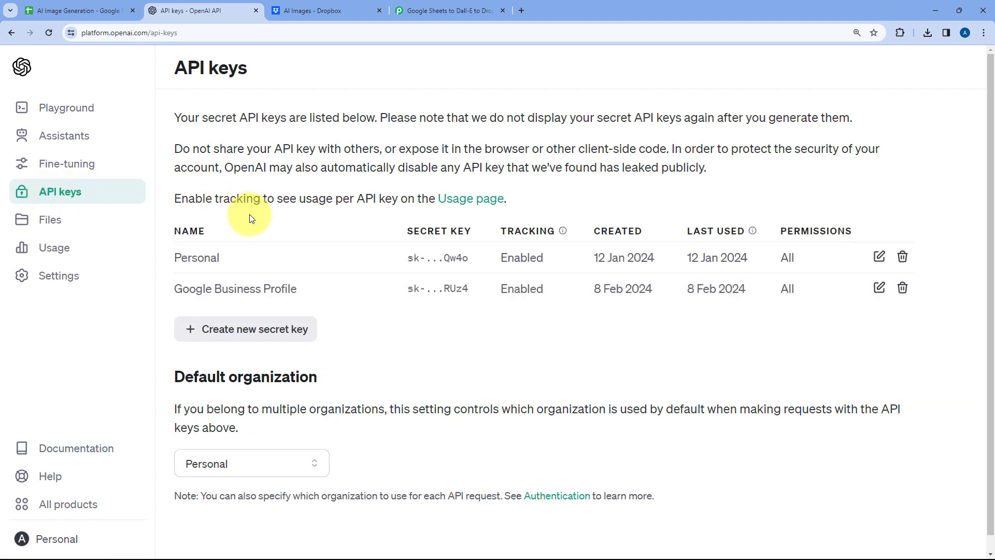
Create a new secret key named AI Images with All permissions and copy the generated key
click(244, 340)
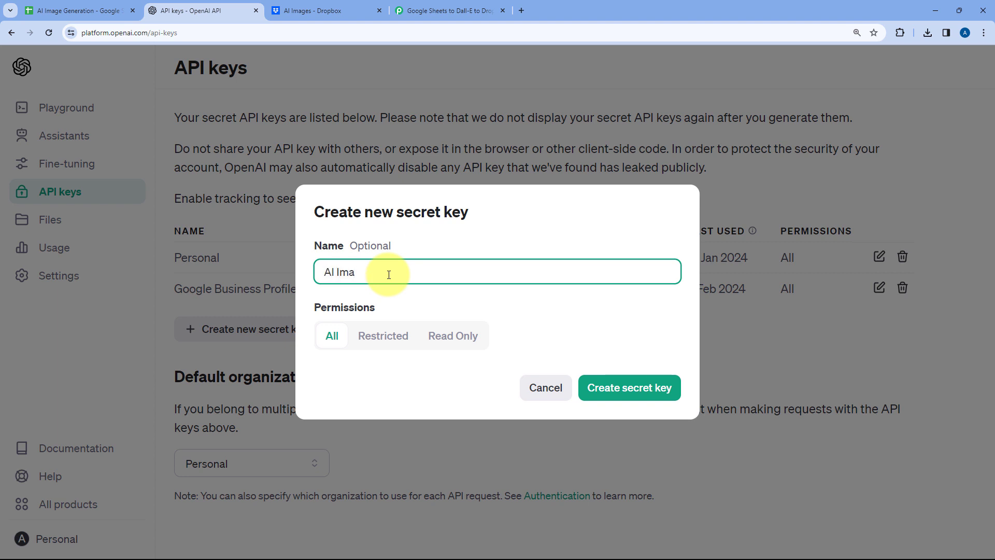
click(635, 390)
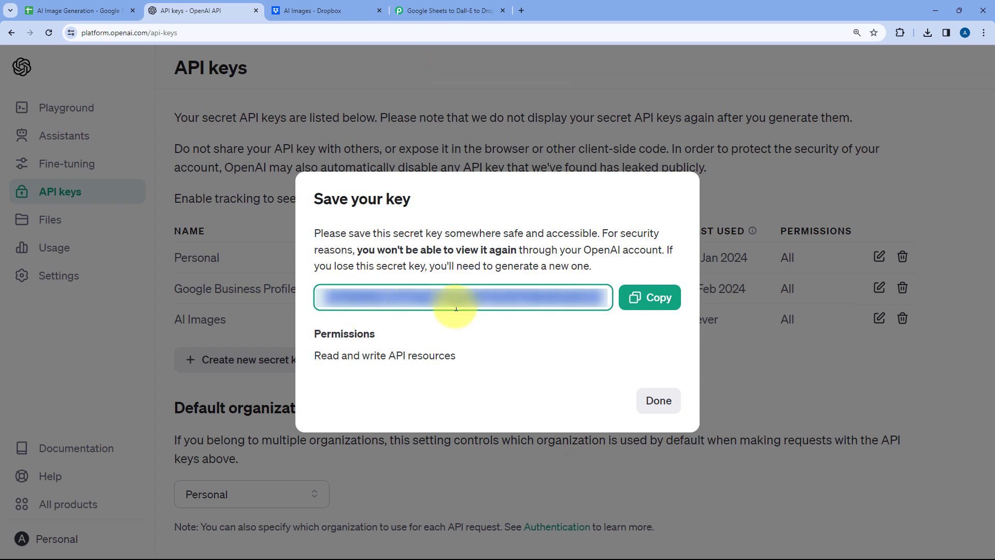
click(651, 298)
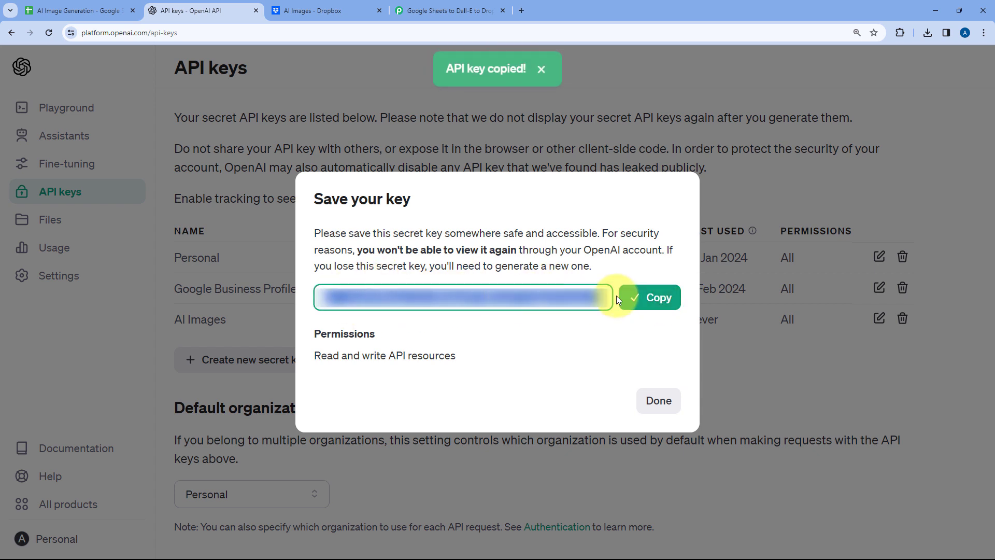
Switch to Pabbly Connect, paste the OpenAI API key as the new connection's token, and save the connection
click(409, 6)
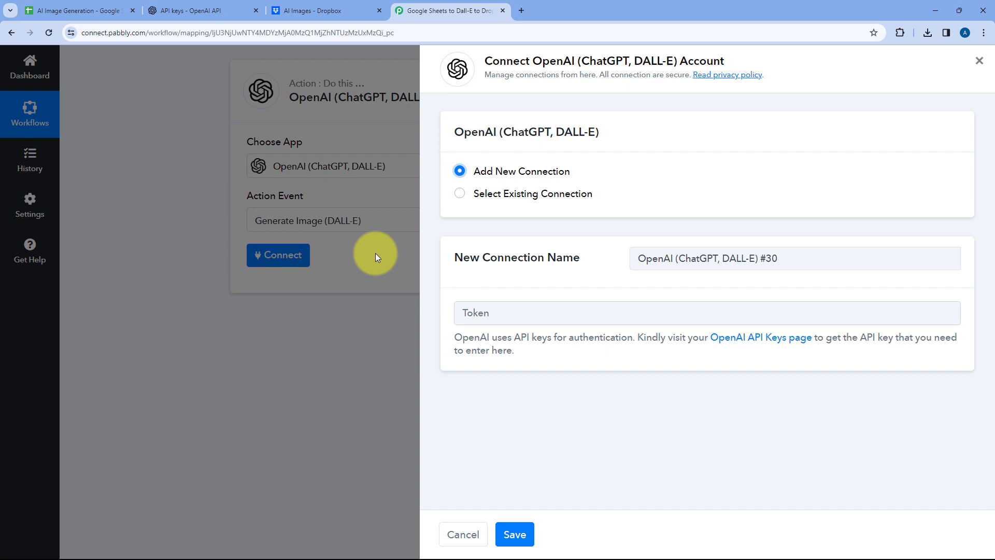
right_click(494, 313)
click(537, 416)
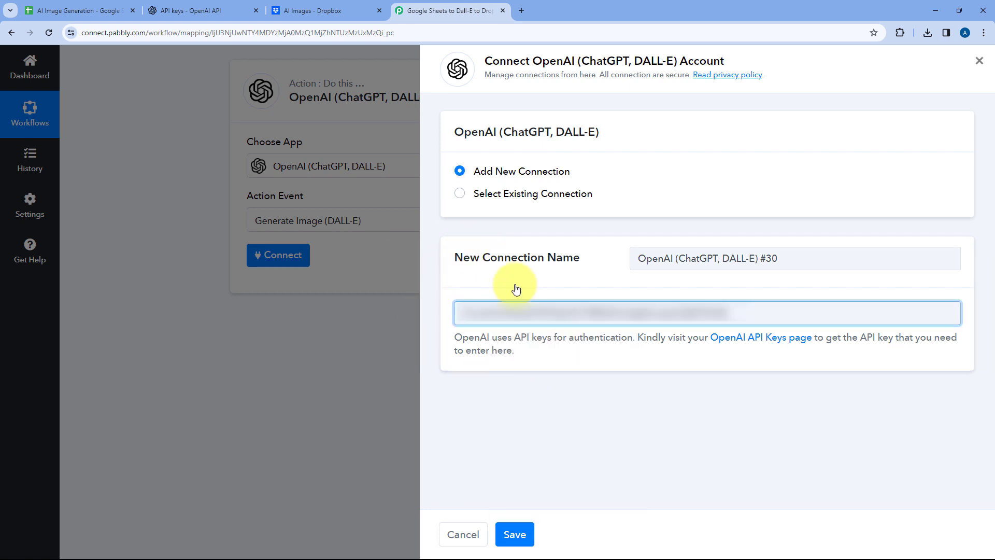
click(516, 534)
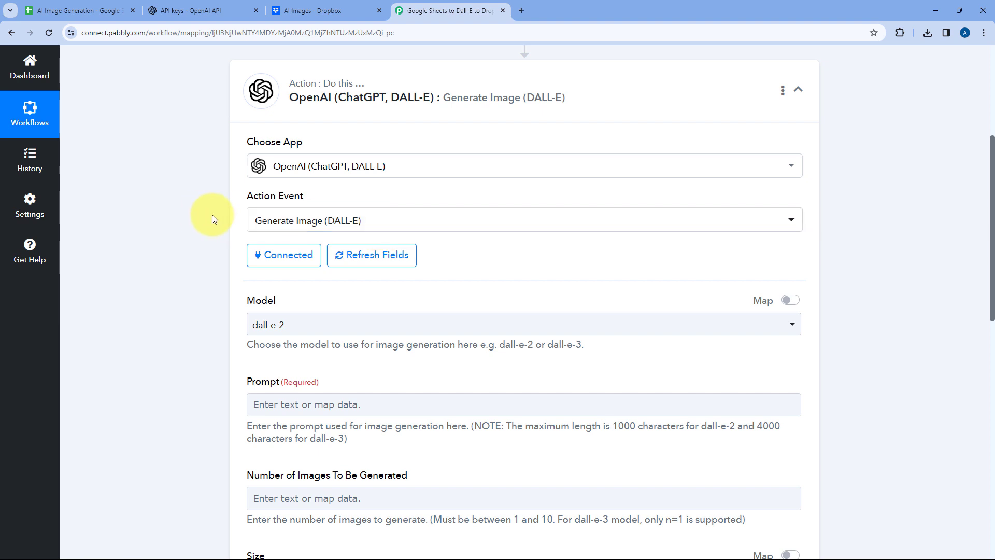
Set the Generate Image action's model to dall-e-3
scroll(207, 217, down, 1)
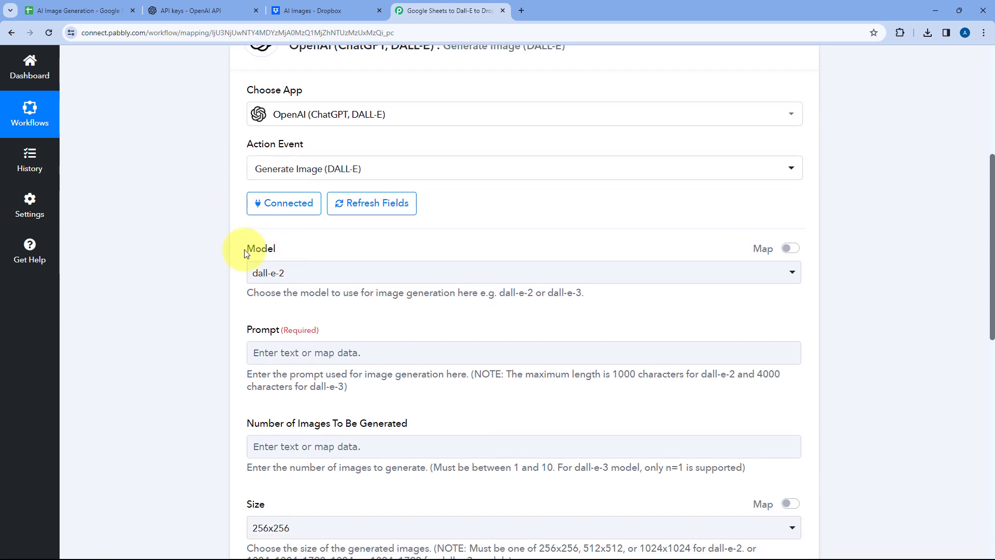
click(379, 276)
scroll(210, 273, down, 1)
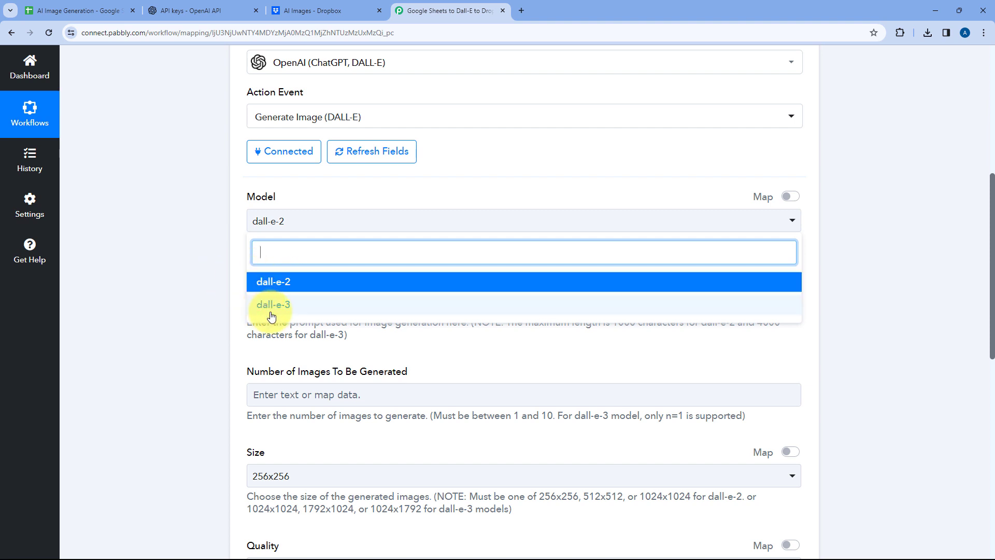
click(306, 308)
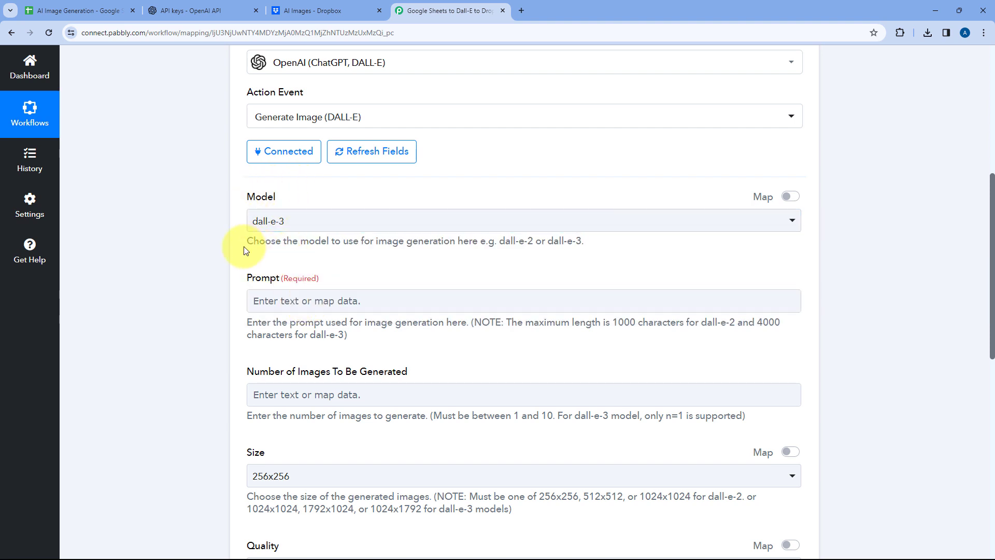
Check the image prompt in the AI Image Generation sheet and in the Google Sheets trigger's received response, and return to the OpenAI action's settings
scroll(244, 247, down, 1)
scroll(271, 205, down, 1)
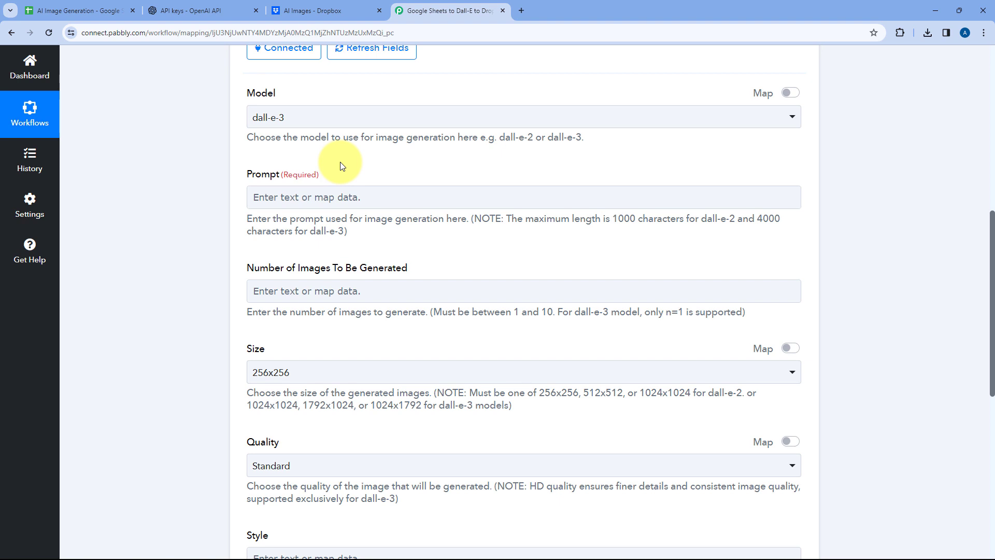
click(83, 10)
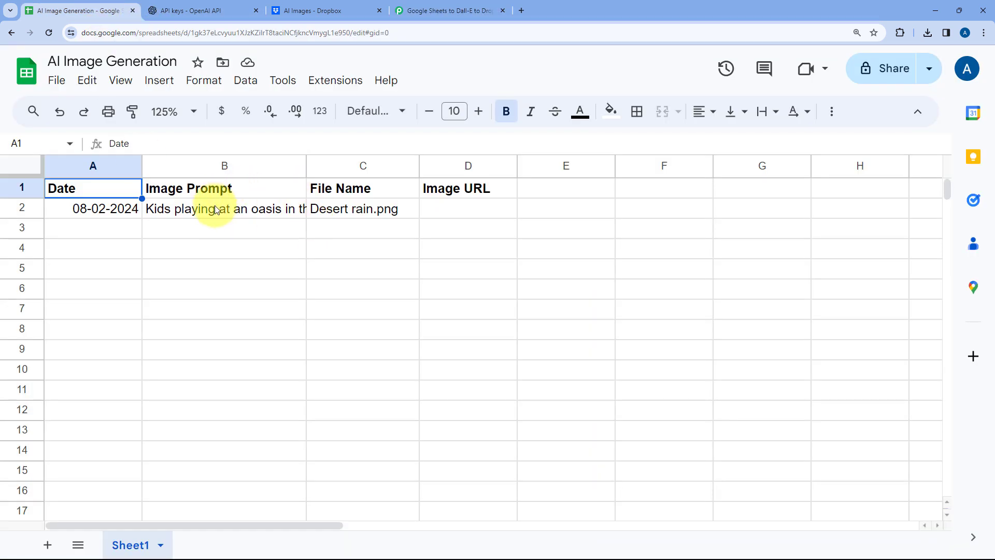
click(435, 11)
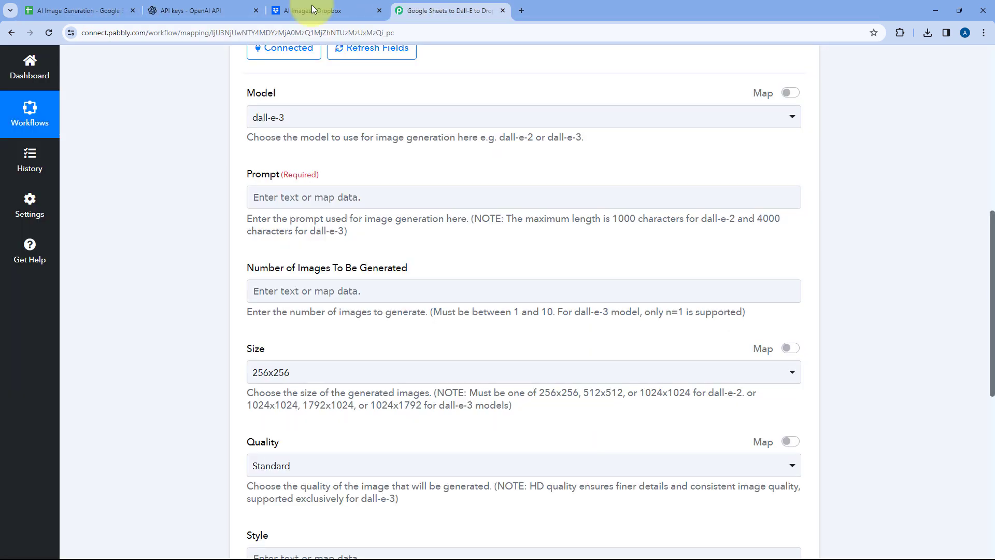
scroll(477, 171, up, 8)
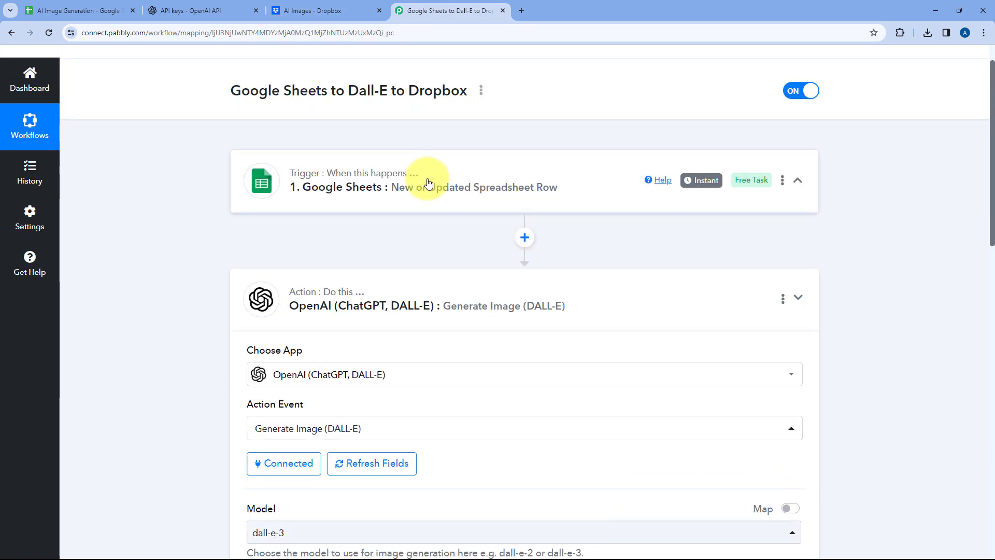
click(428, 183)
scroll(210, 263, down, 13)
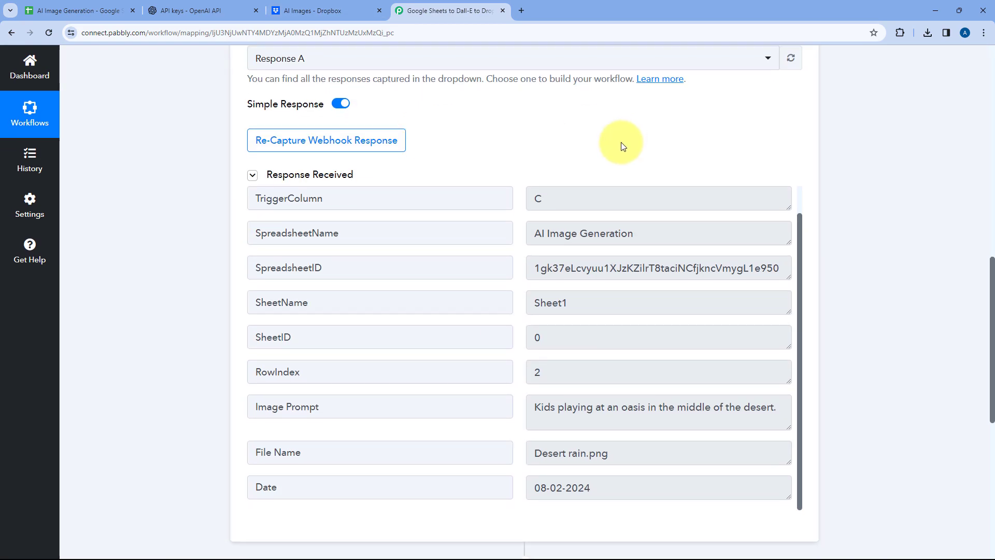
scroll(549, 197, down, 4)
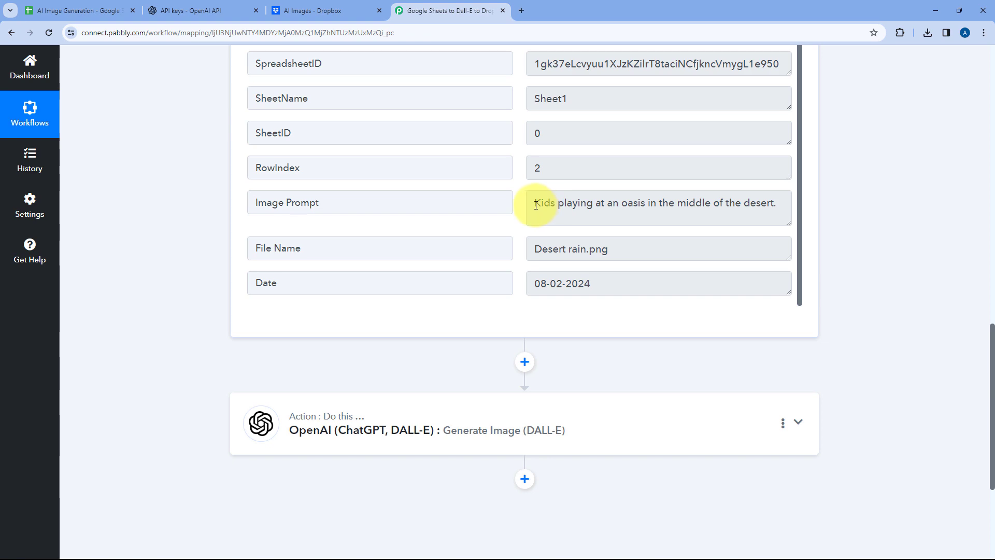
drag(536, 205, 776, 211)
click(493, 318)
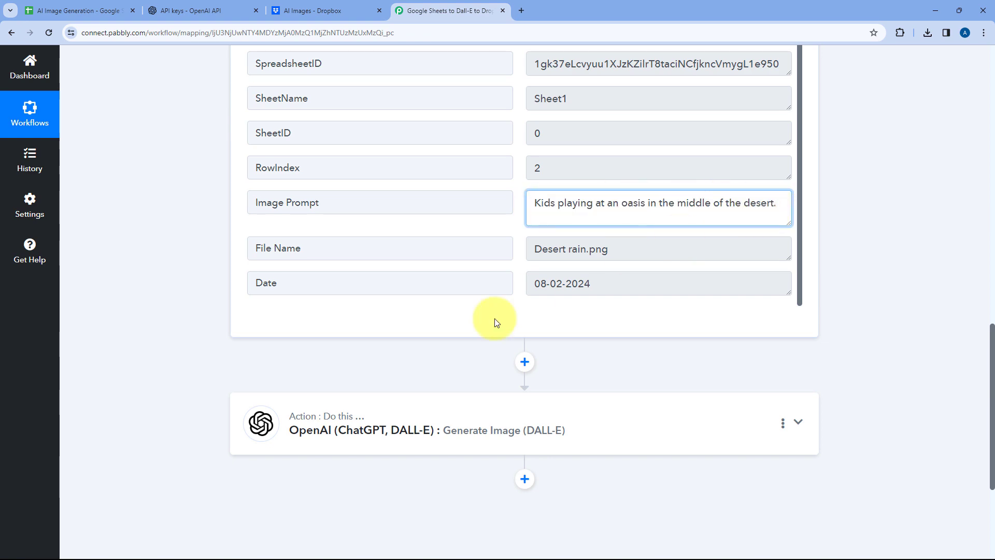
scroll(440, 334, down, 3)
click(467, 267)
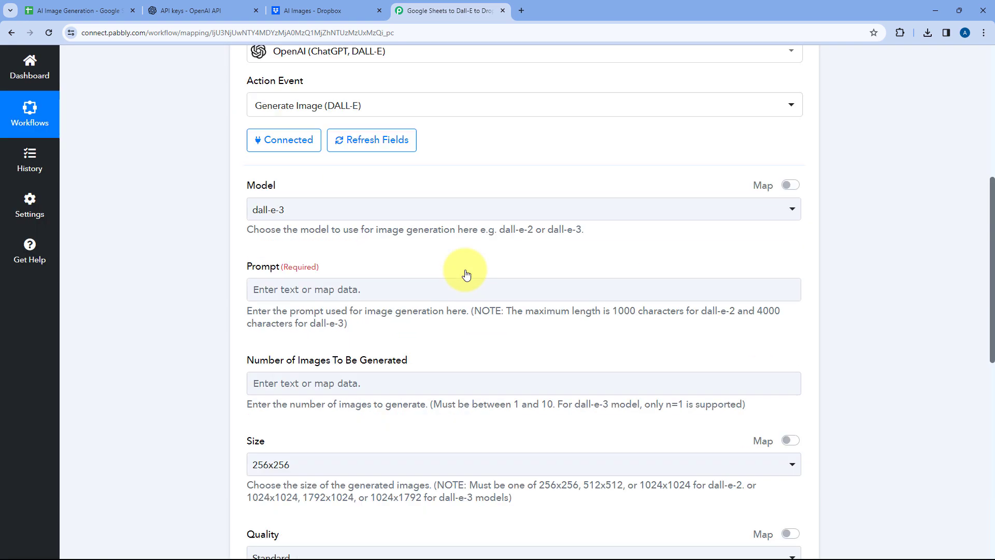
Map the Prompt field to the Image Prompt value from the Google Sheets trigger
scroll(464, 270, down, 3)
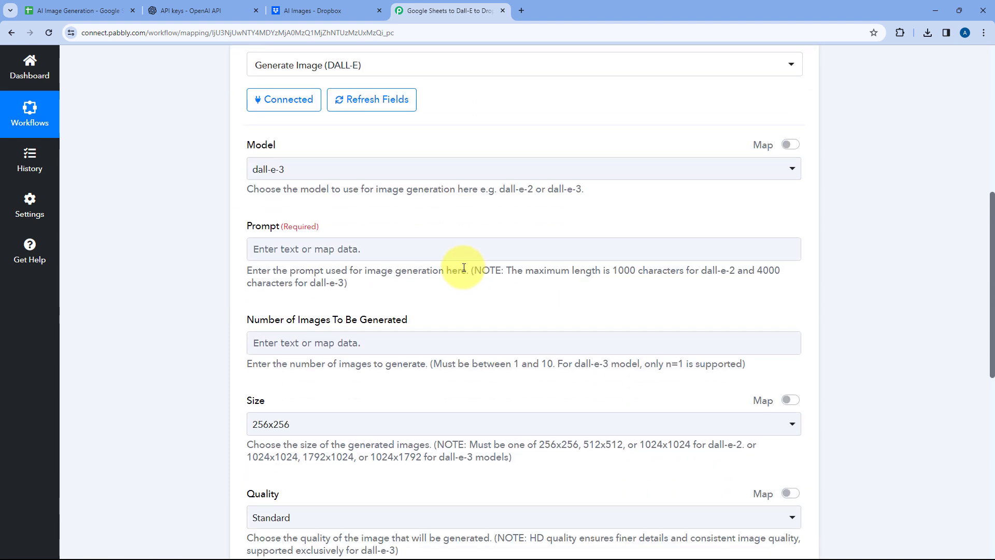
click(276, 250)
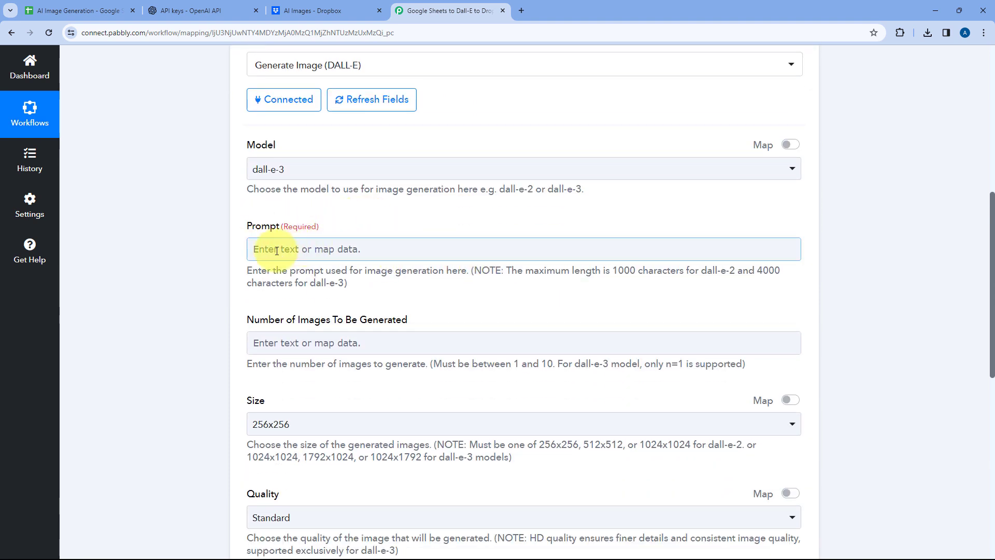
scroll(222, 248, down, 1)
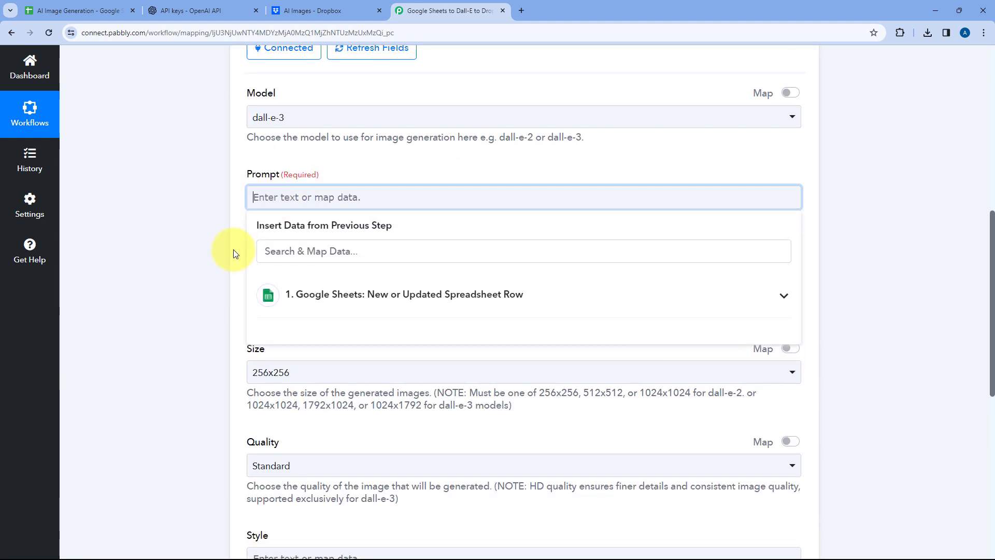
click(422, 292)
scroll(238, 285, down, 1)
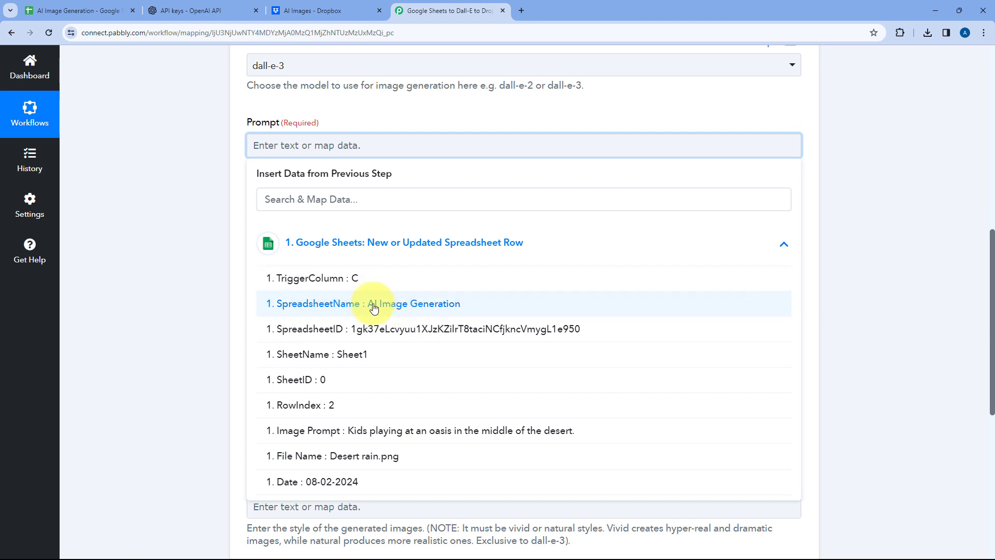
click(335, 437)
click(194, 222)
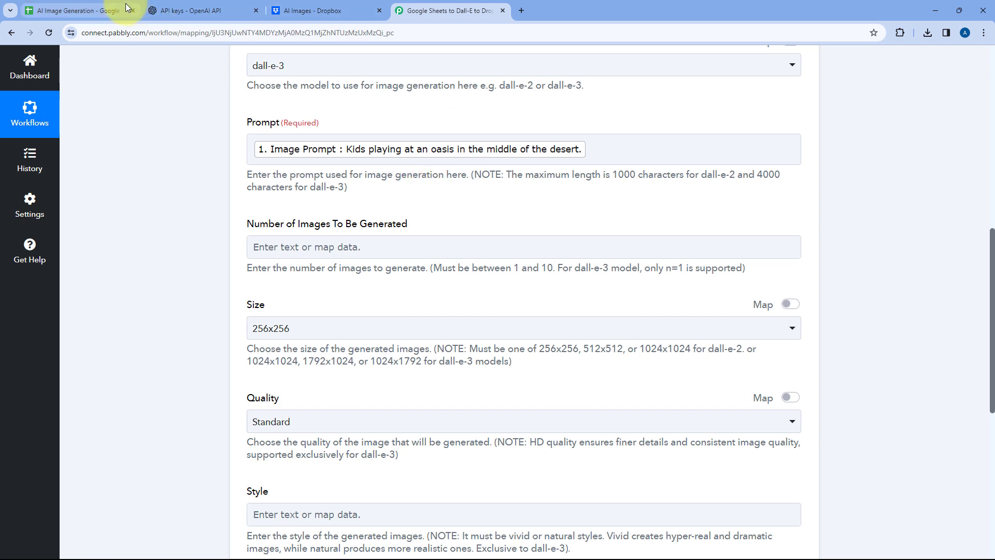
Compare the mapped prompt with the spreadsheet row, and review the image-count note and the available DALL-E models
click(106, 10)
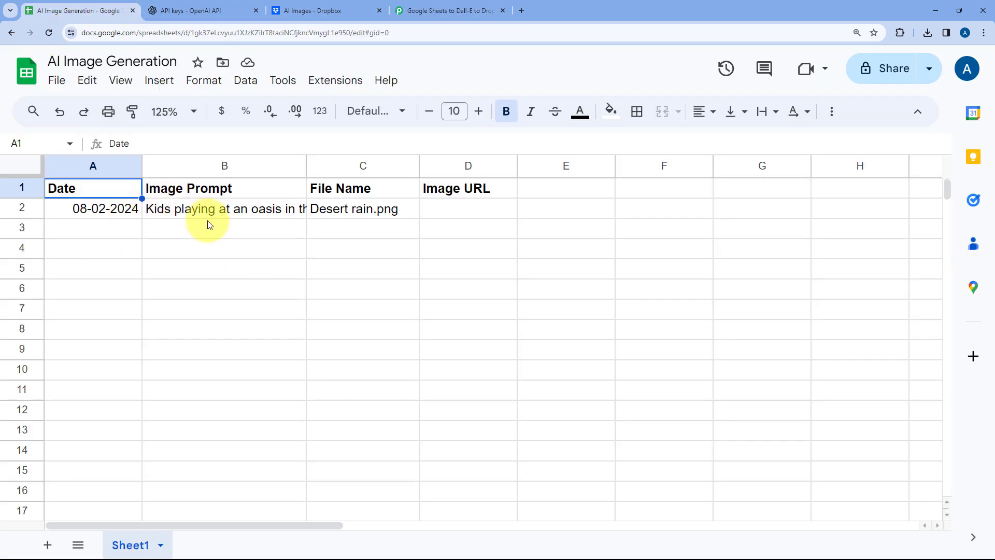
click(456, 9)
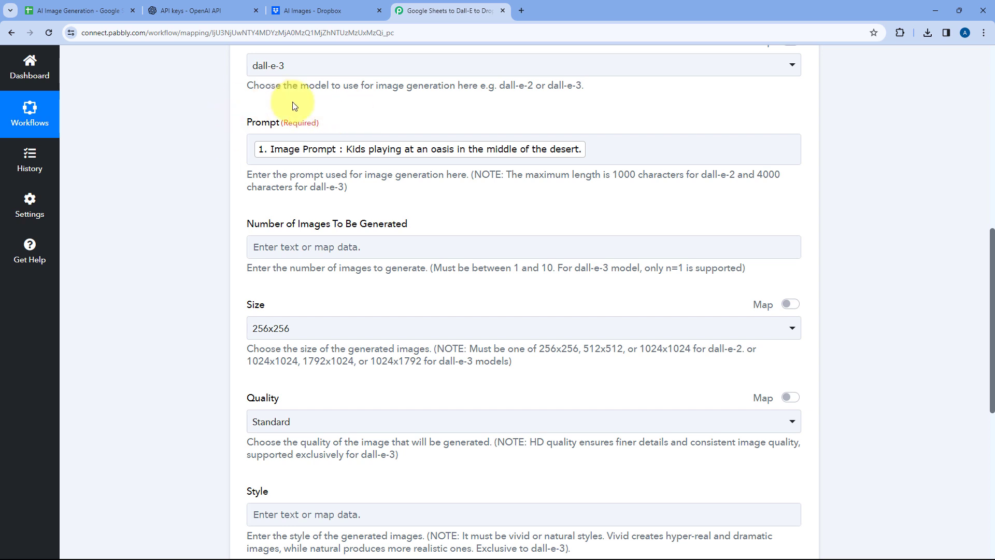
scroll(347, 127, down, 1)
scroll(347, 125, down, 1)
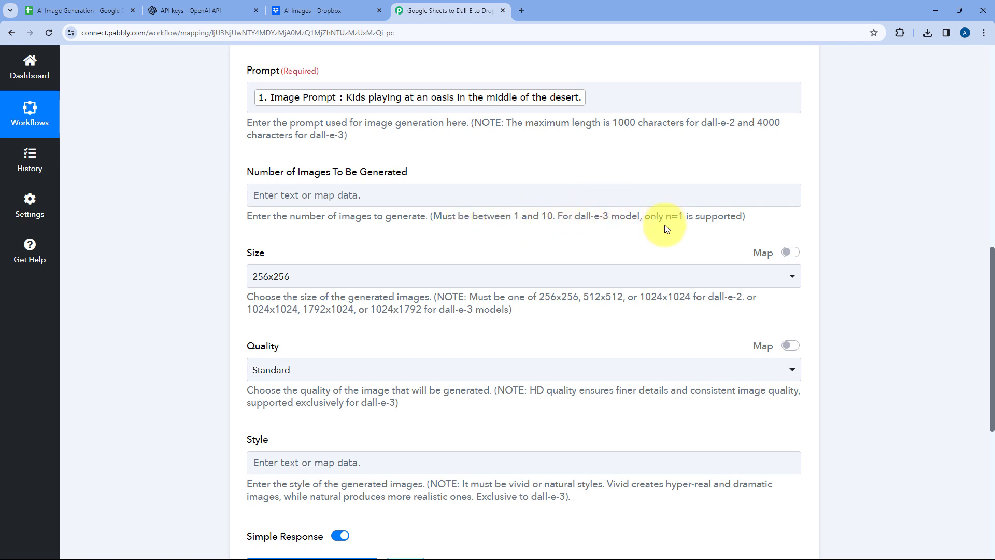
scroll(366, 186, down, 1)
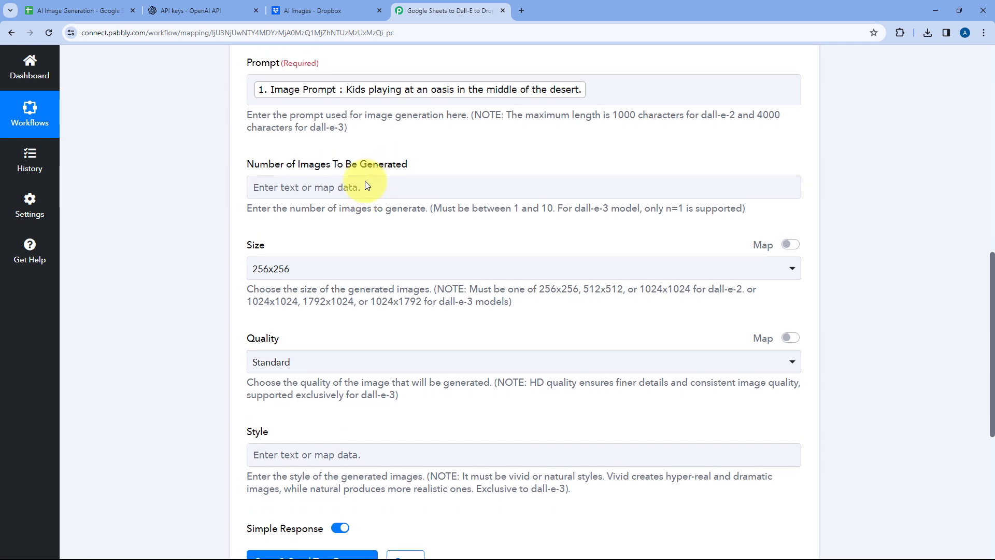
scroll(365, 185, up, 4)
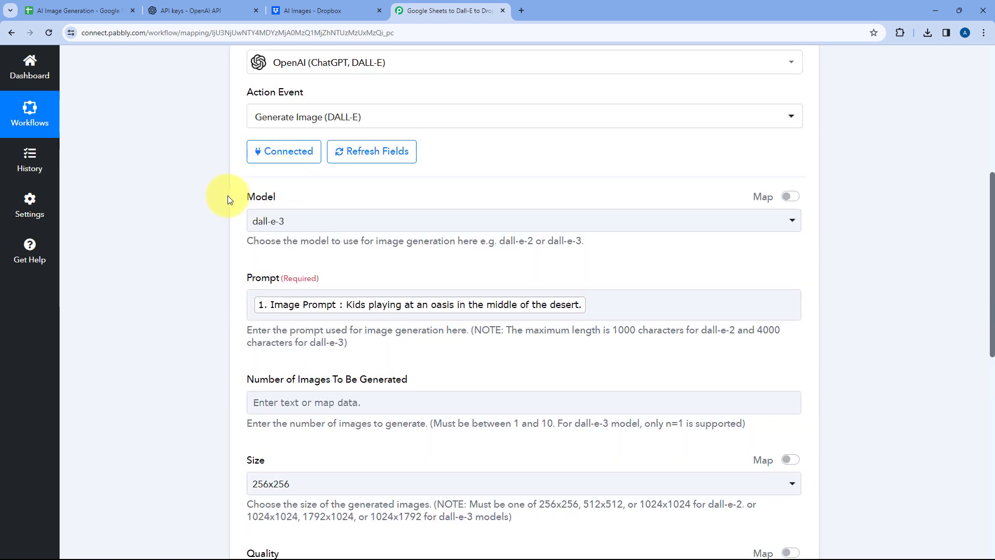
click(308, 219)
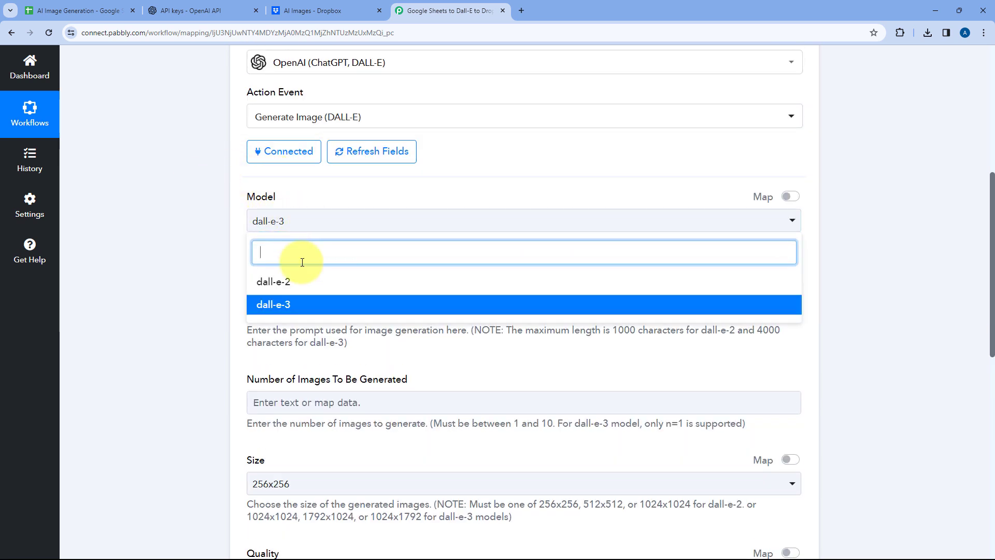
click(234, 243)
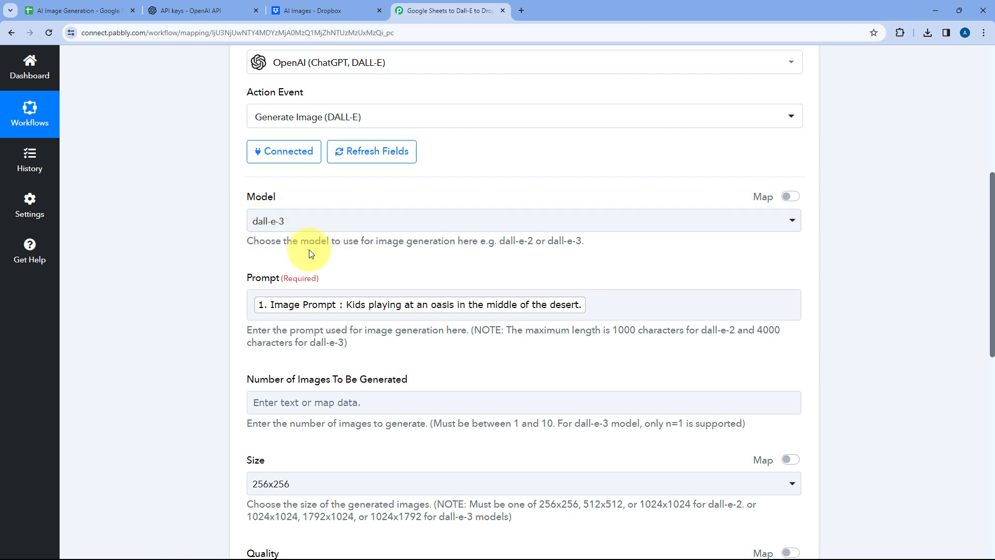
Set the number of images to be generated to 1
scroll(262, 233, down, 3)
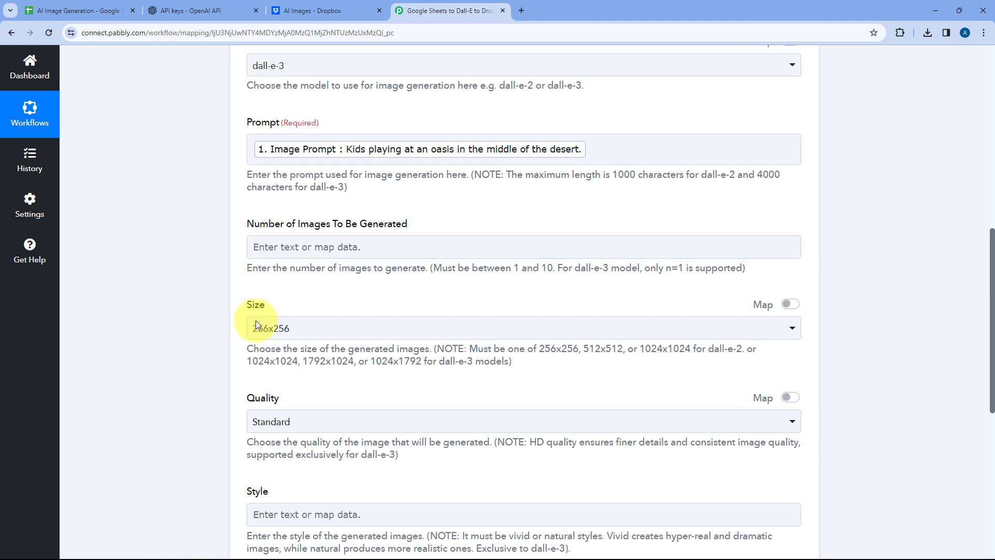
click(271, 246)
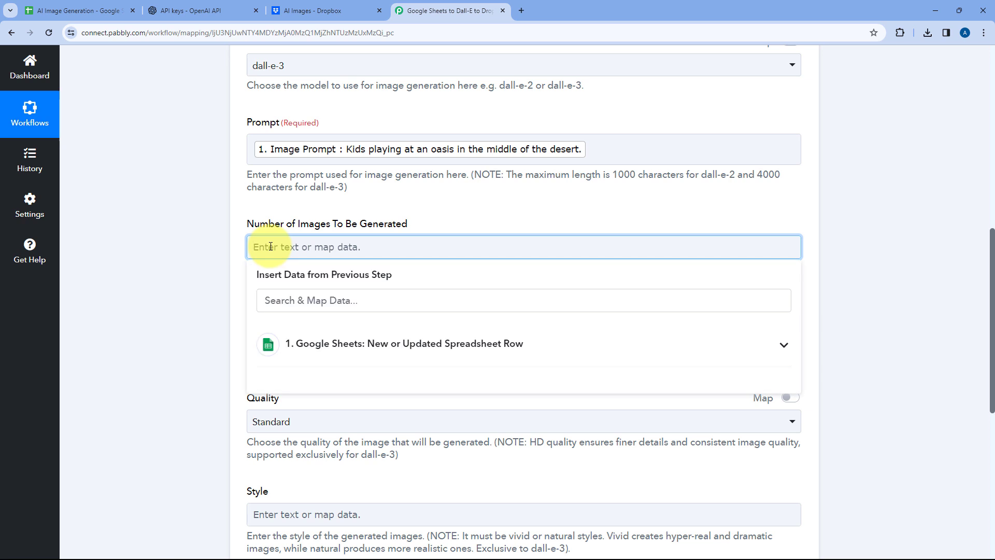
text(1)
click(249, 201)
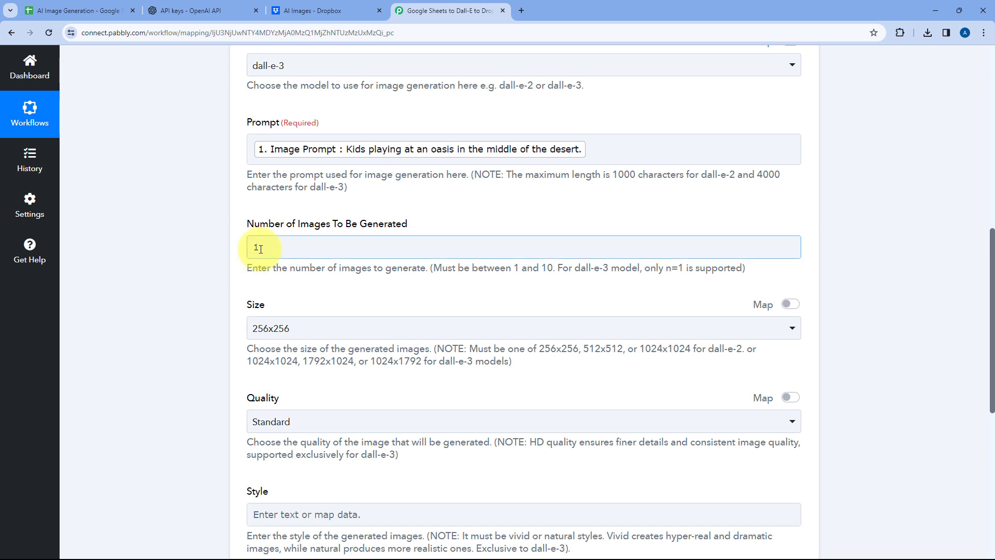
Set the generated image's size to 1792x1024 and its quality to HD
scroll(269, 279, down, 2)
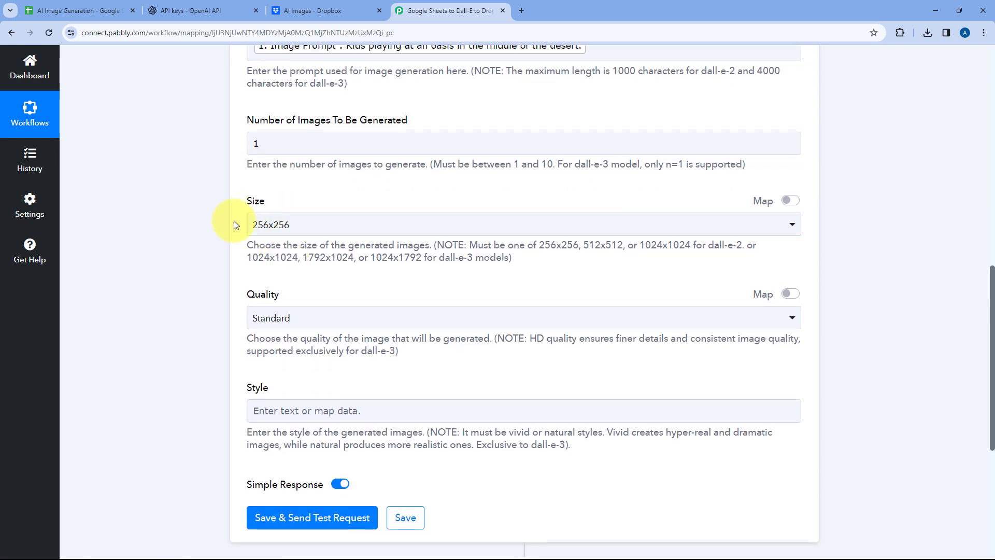
click(317, 223)
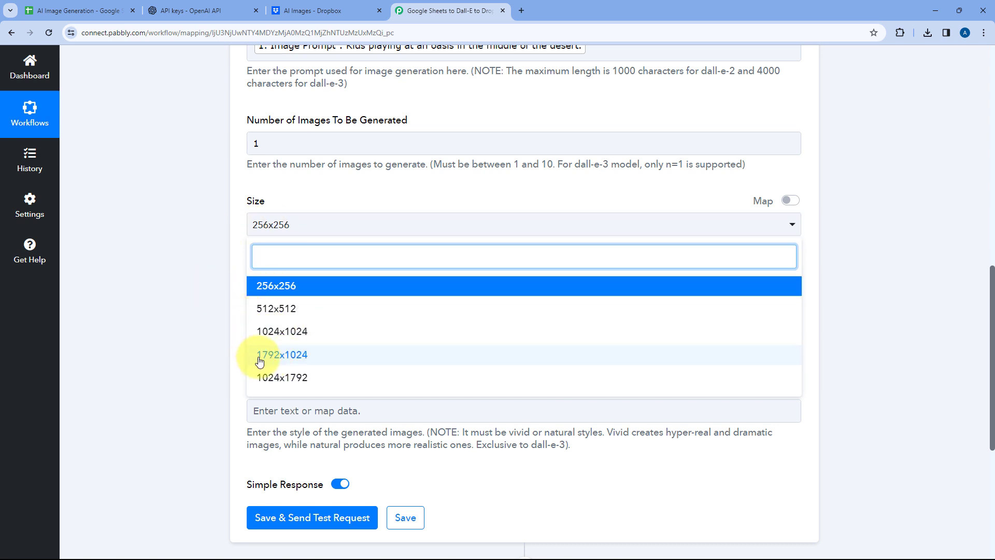
click(291, 357)
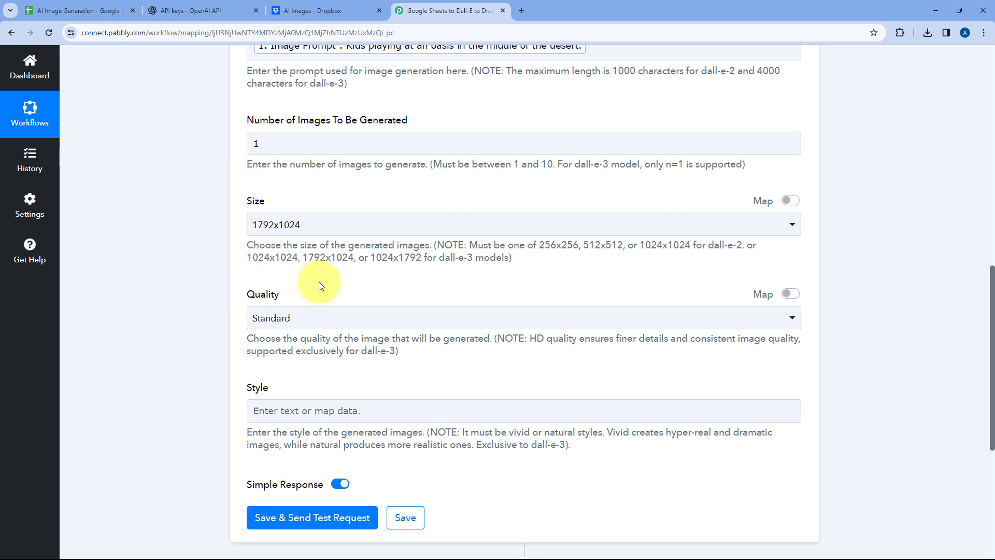
scroll(320, 285, down, 2)
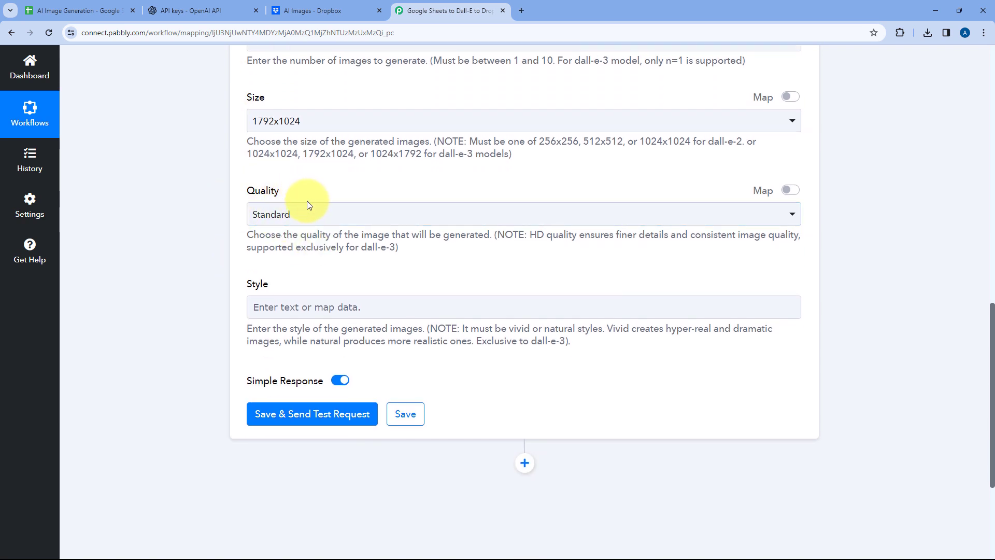
click(332, 216)
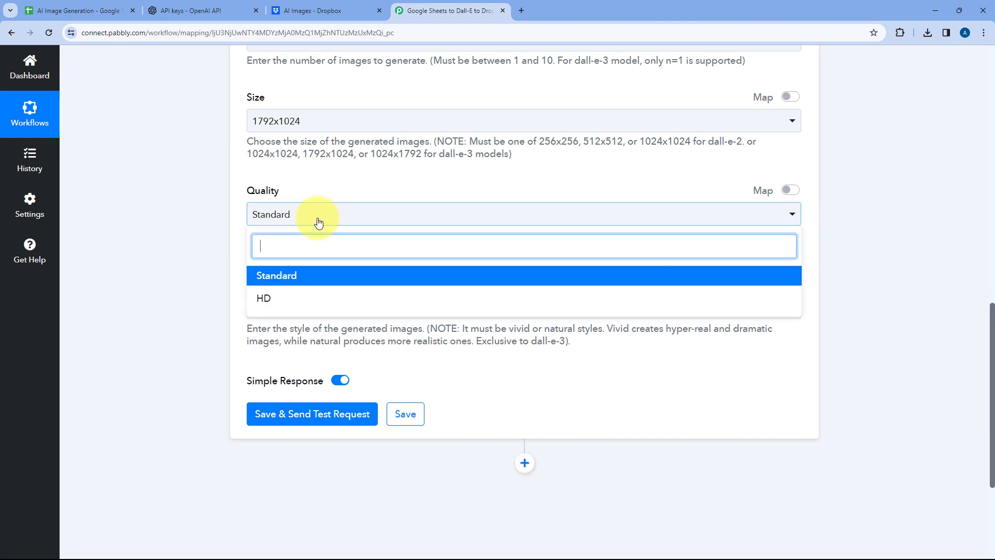
click(302, 298)
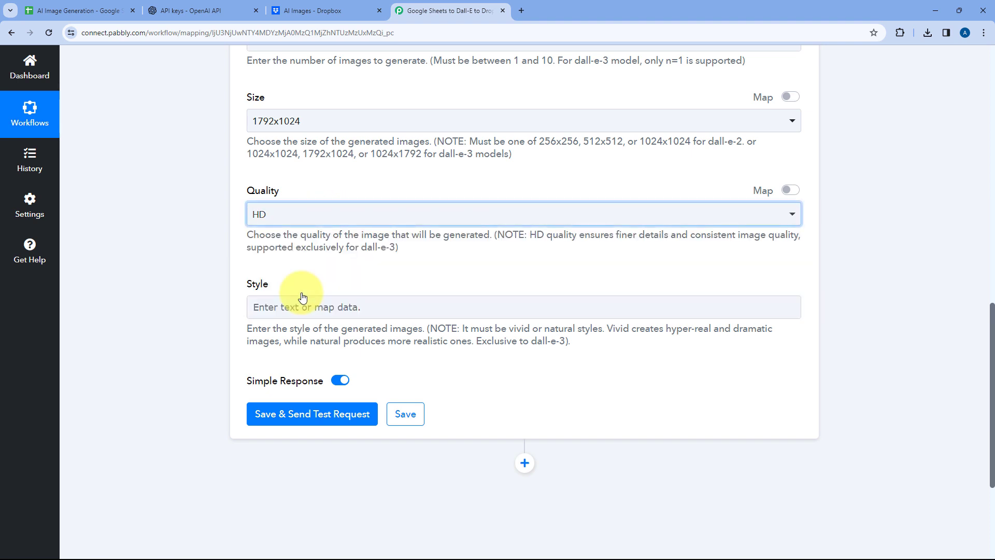
Read the note on allowed Style values and review the image settings filled in so far
scroll(307, 280, down, 1)
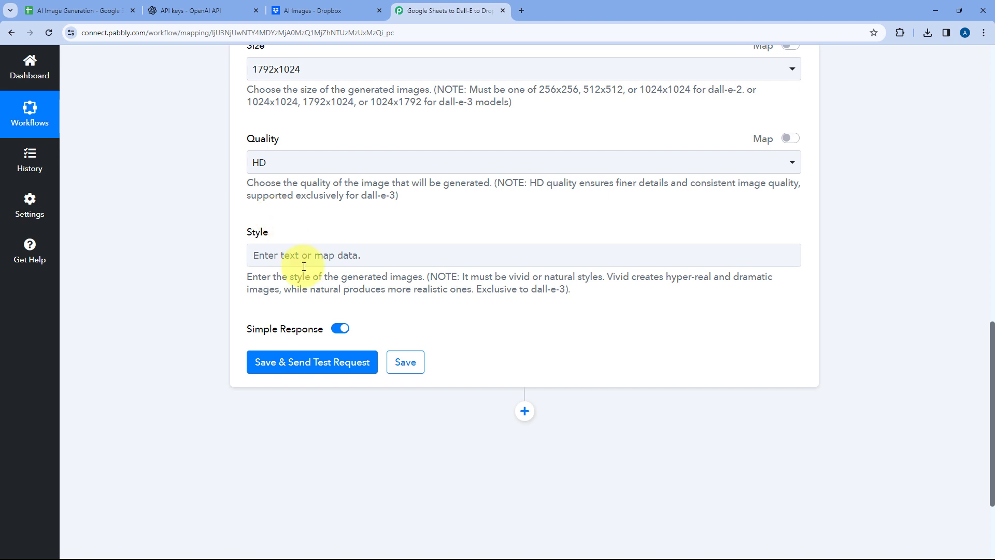
double_click(518, 277)
click(560, 278)
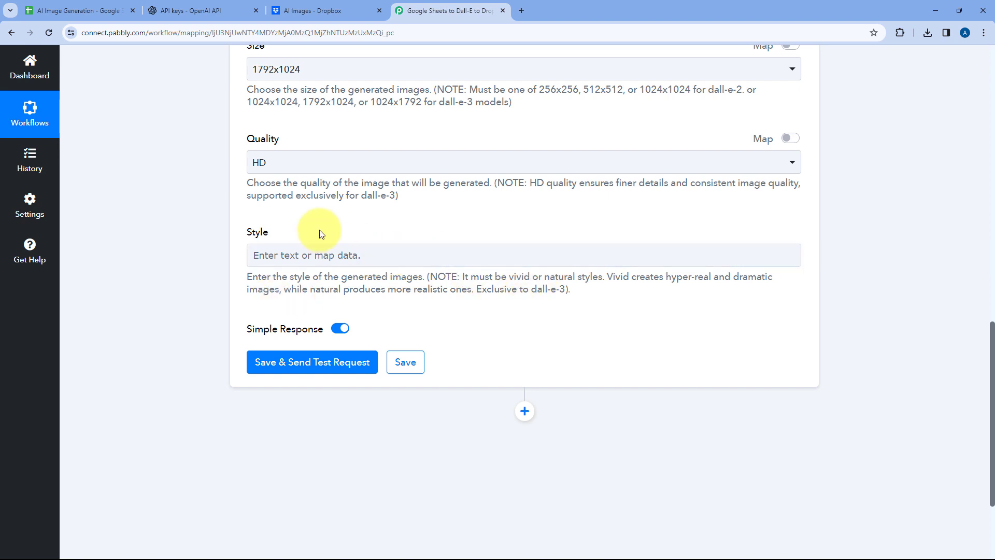
scroll(291, 161, up, 5)
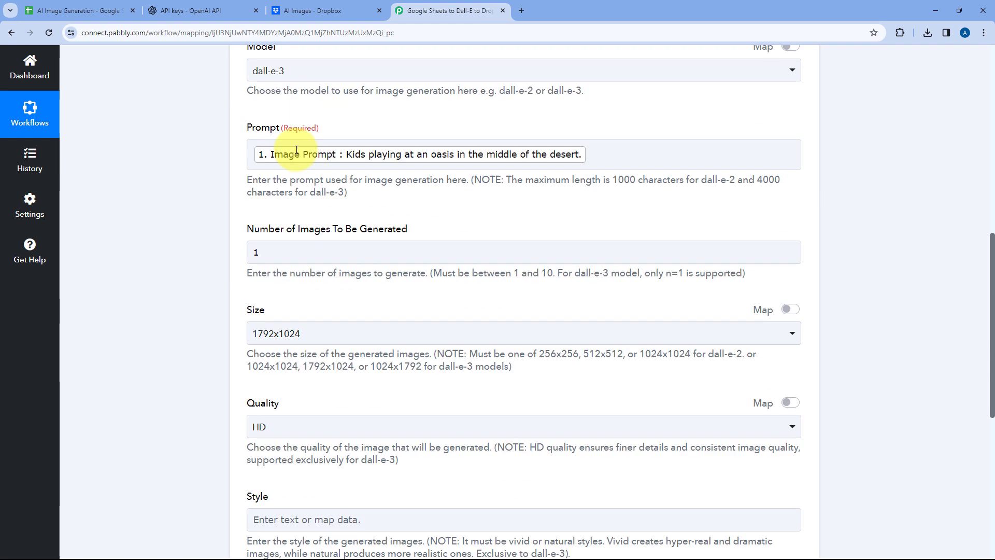
Save the DALL-E image generation action and send a test request with its current settings
scroll(196, 247, down, 5)
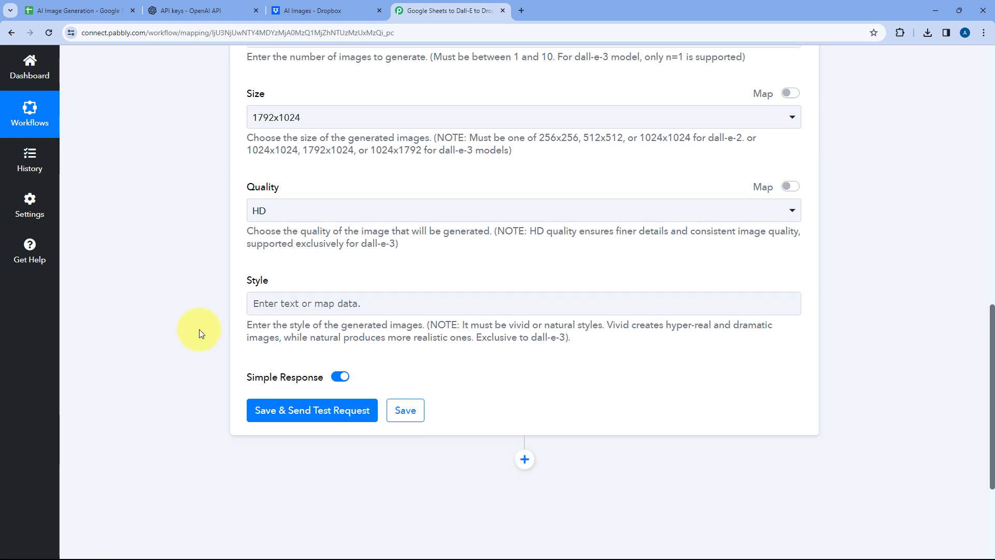
scroll(199, 329, down, 3)
click(311, 218)
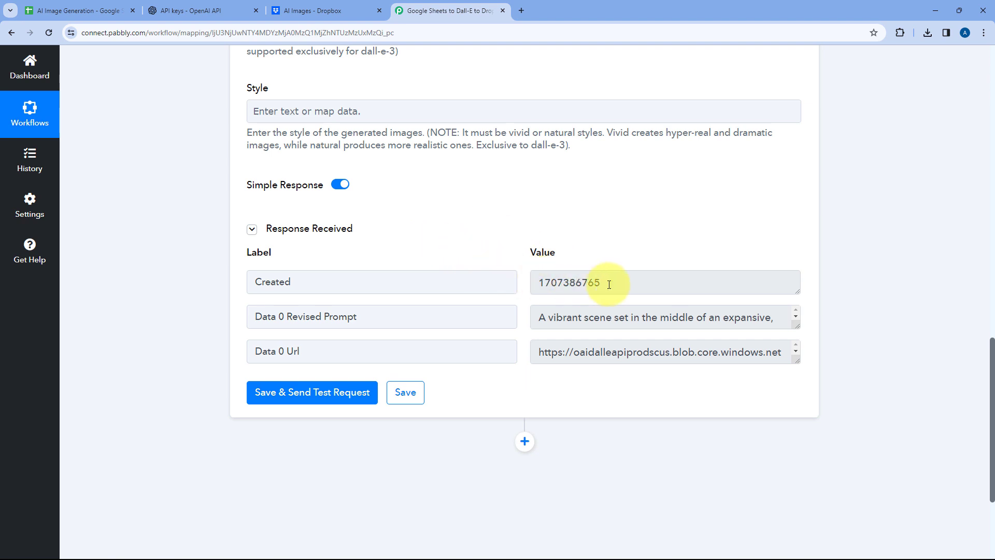
Examine the test response's Created, Data 0 Revised Prompt and Data 0 Url values, enlarging the prompt and URL fields to read them fully
drag(609, 284, 551, 284)
click(521, 261)
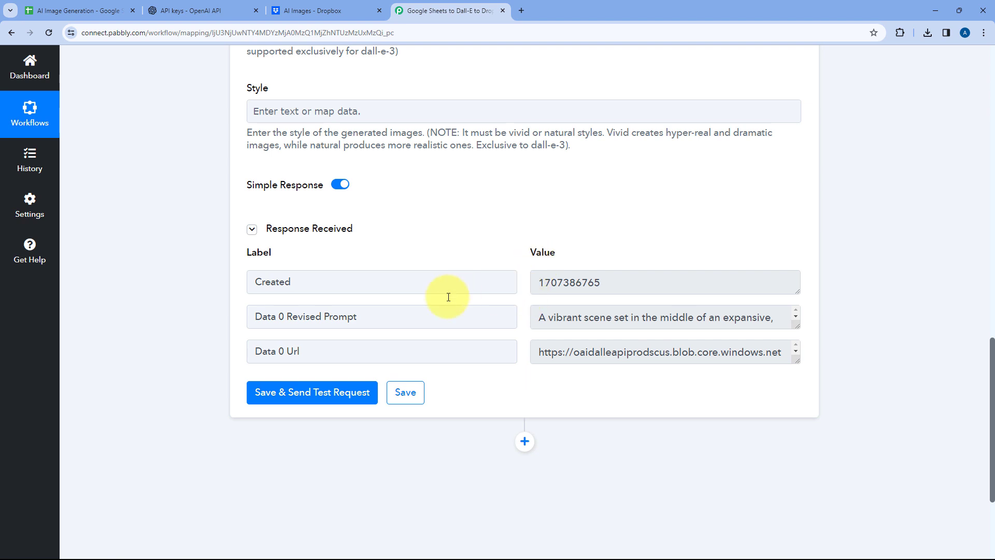
drag(356, 317, 280, 315)
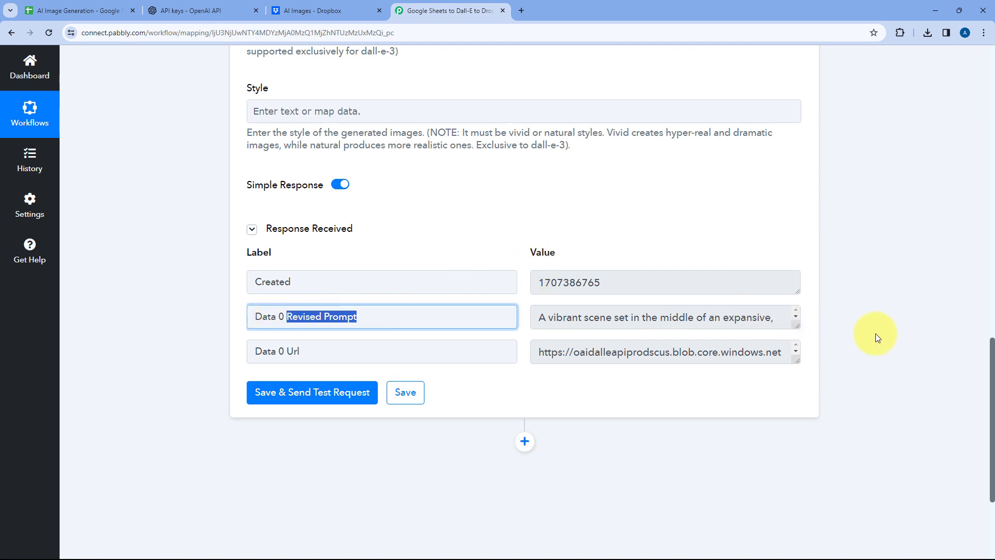
drag(803, 327, 788, 461)
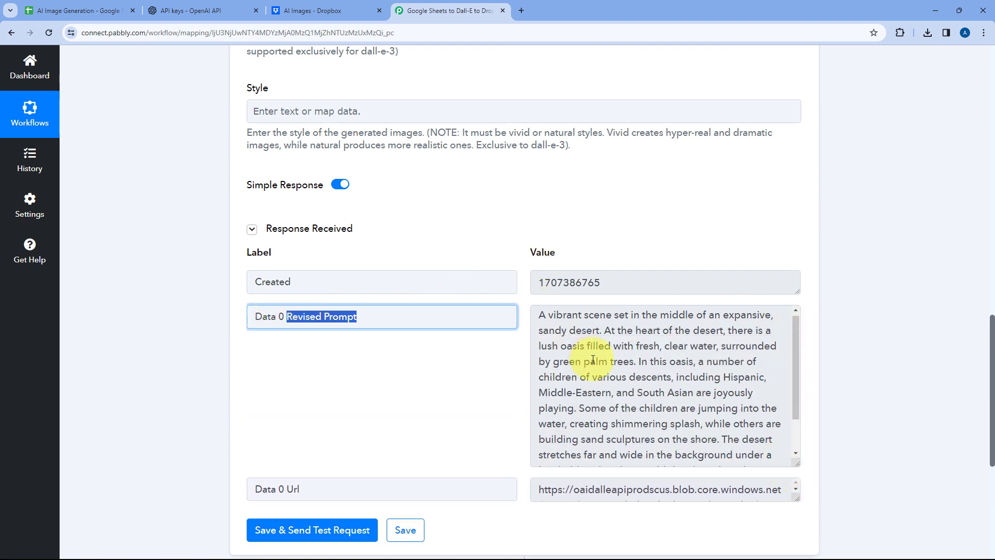
scroll(602, 328, down, 1)
scroll(529, 216, down, 3)
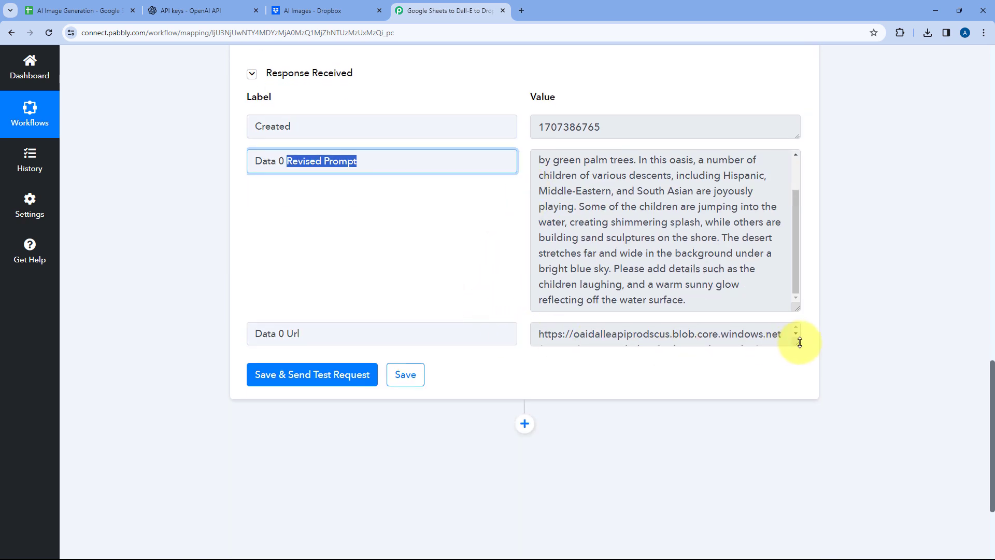
drag(796, 342, 786, 509)
scroll(561, 338, down, 2)
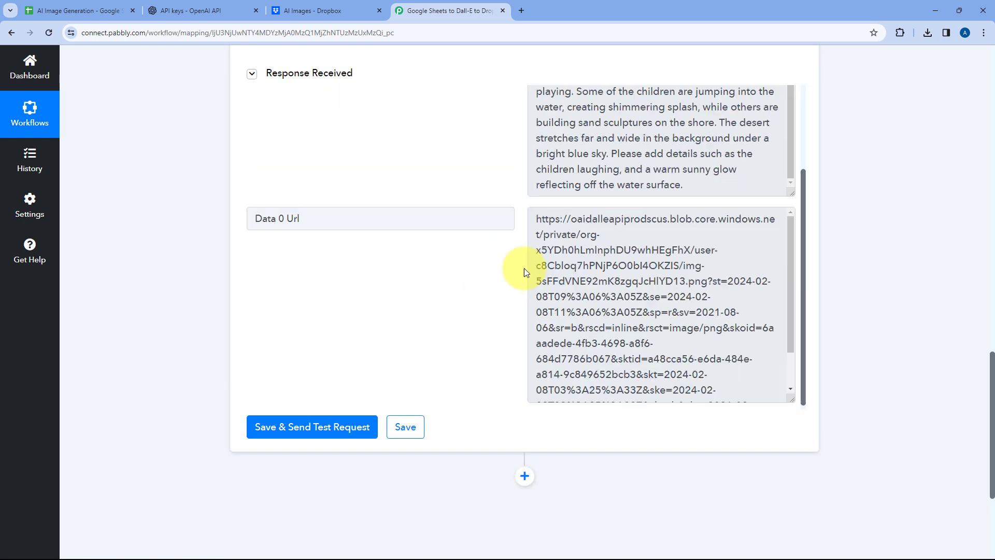
scroll(612, 262, down, 1)
Copy the generated image's URL from the response and open it in a new browser tab
drag(635, 390, 510, 207)
right_click(601, 265)
click(602, 264)
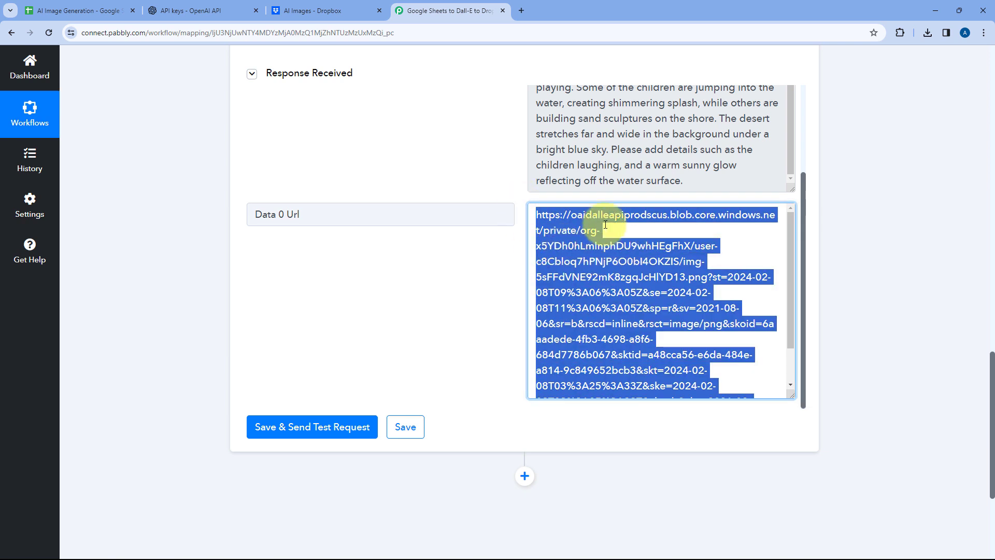
click(522, 11)
key(ctrl+v)
key(Return)
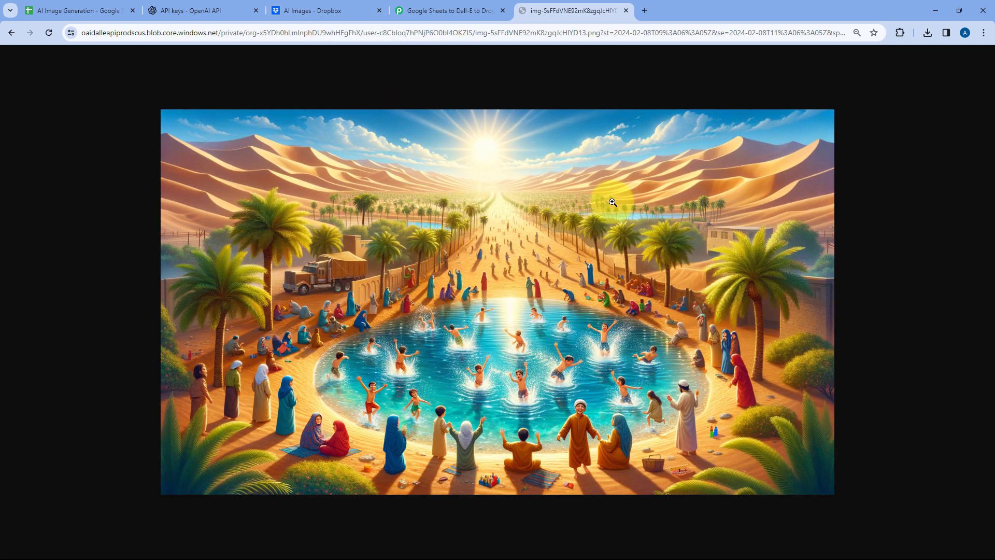
Compare the generated image with the prompt in the spreadsheet, and recheck the image's URL in the test response
click(105, 10)
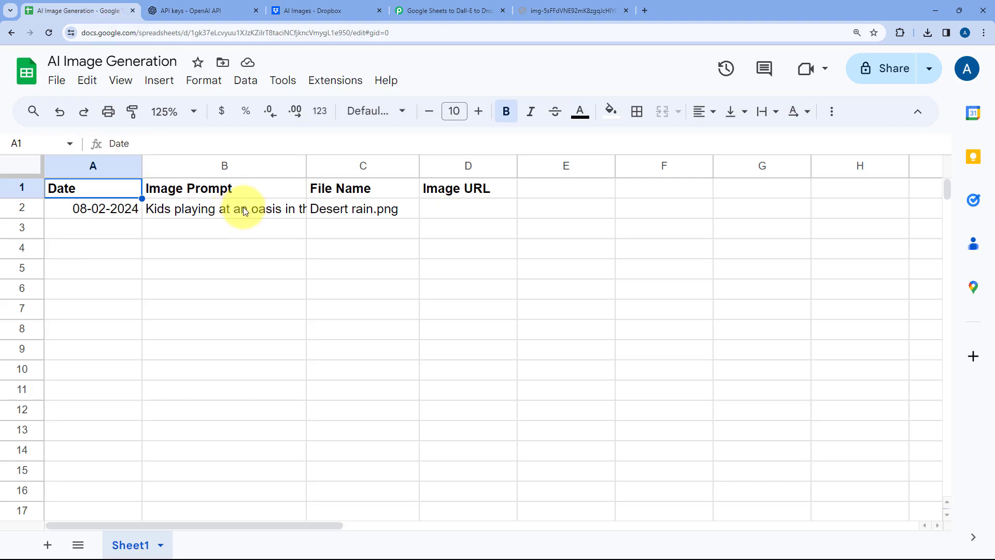
click(238, 206)
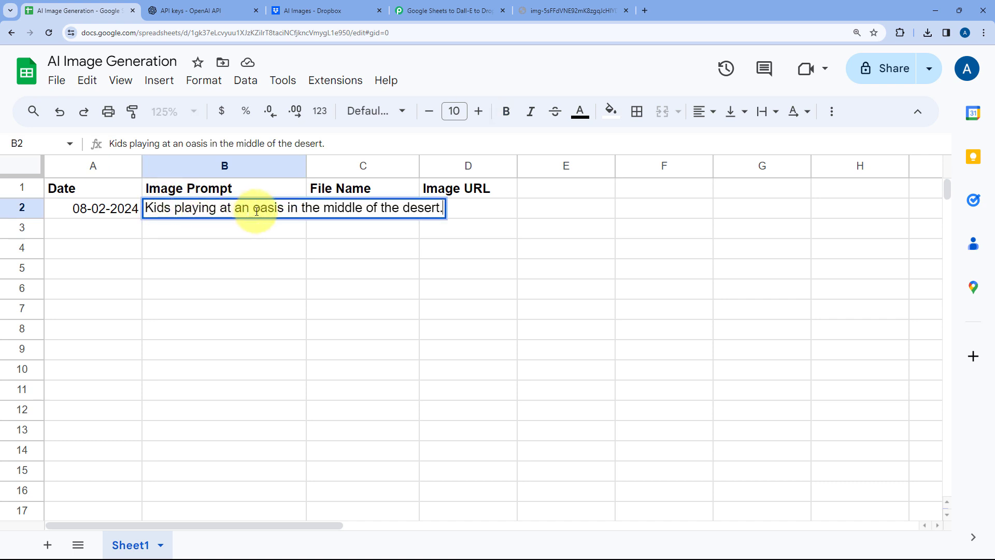
click(107, 208)
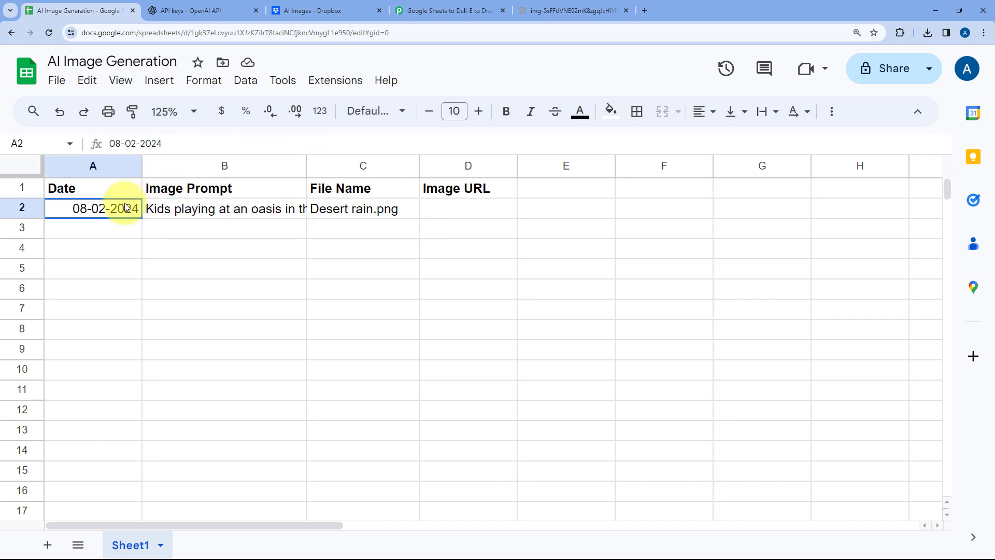
click(549, 10)
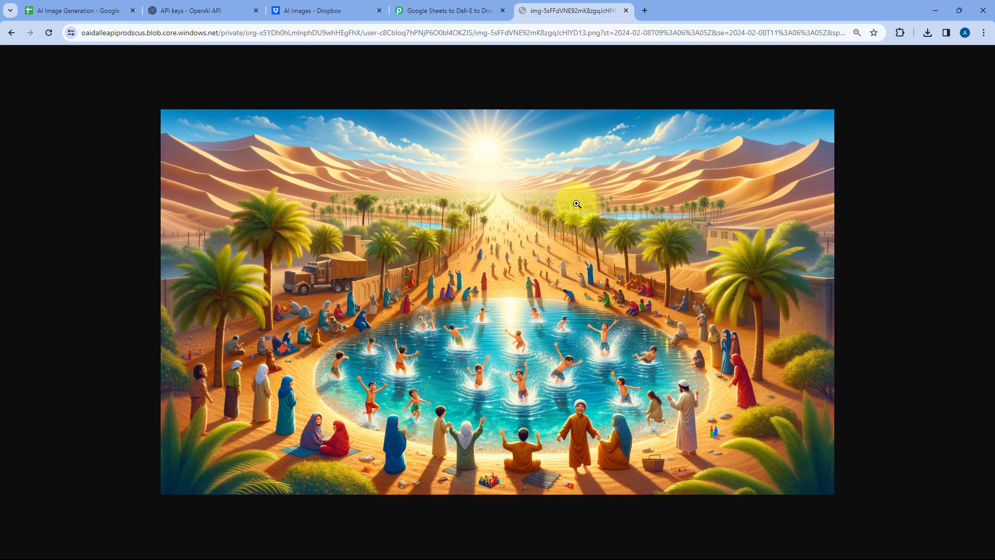
click(626, 12)
click(504, 147)
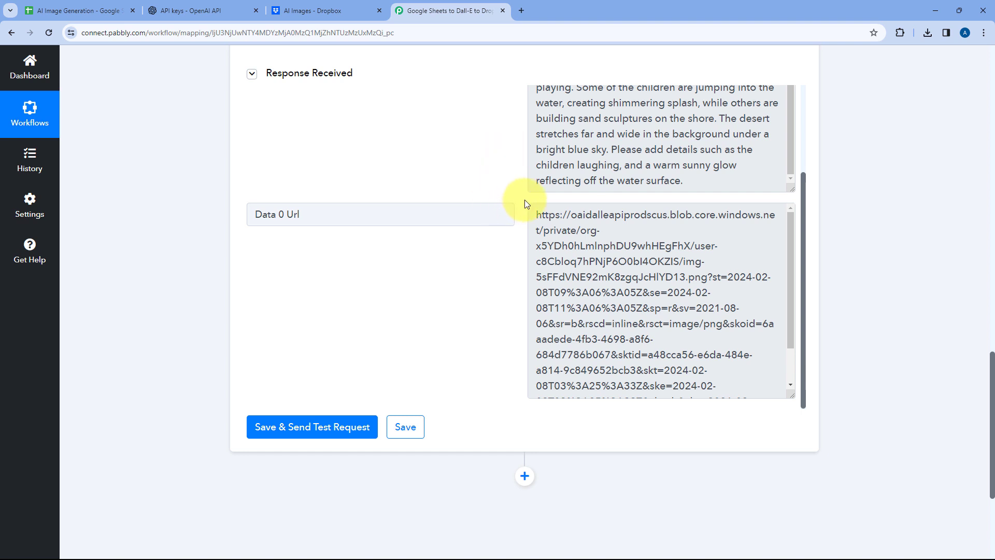
drag(536, 219, 723, 395)
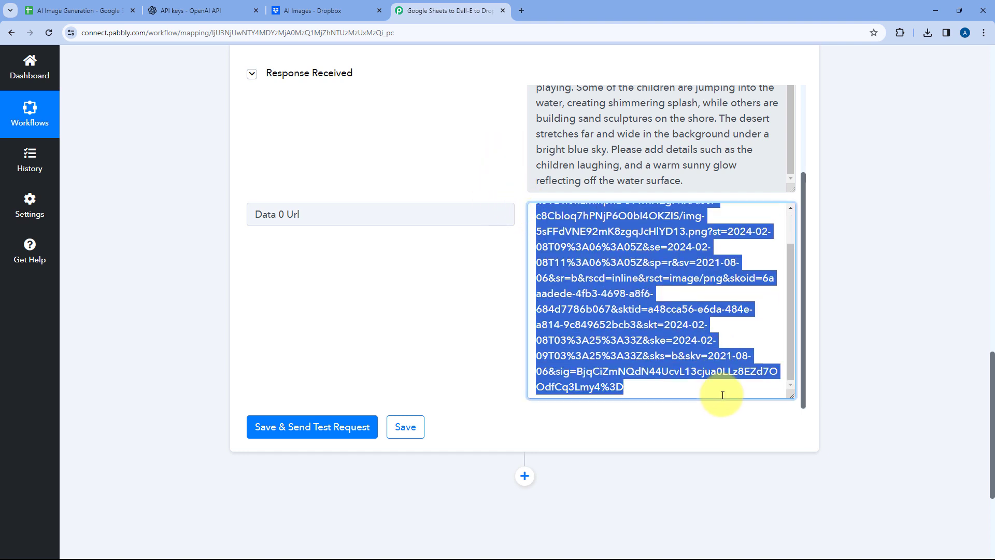
click(510, 297)
Add a Dropbox action after the image generation step, using the Upload File (New) event
scroll(493, 282, down, 1)
scroll(492, 283, down, 3)
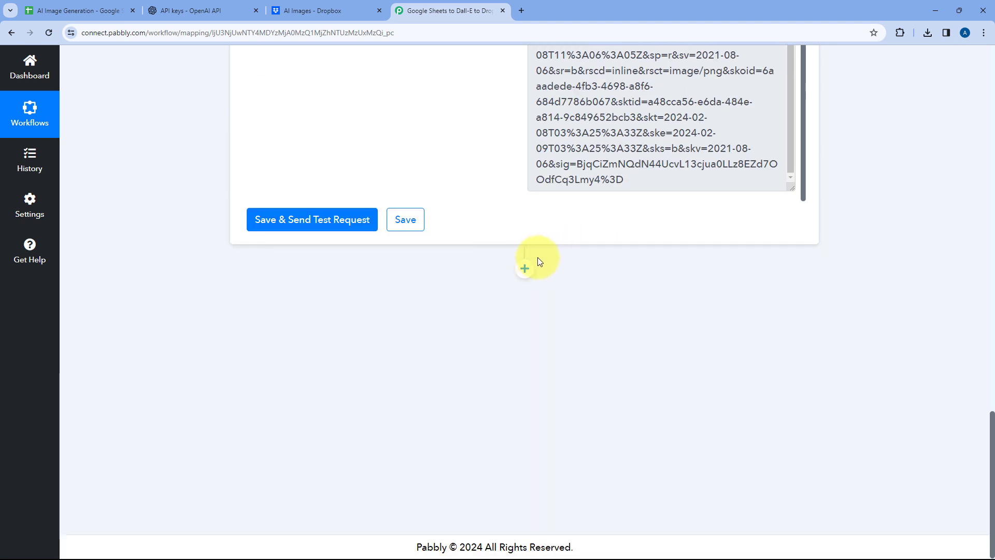
click(525, 268)
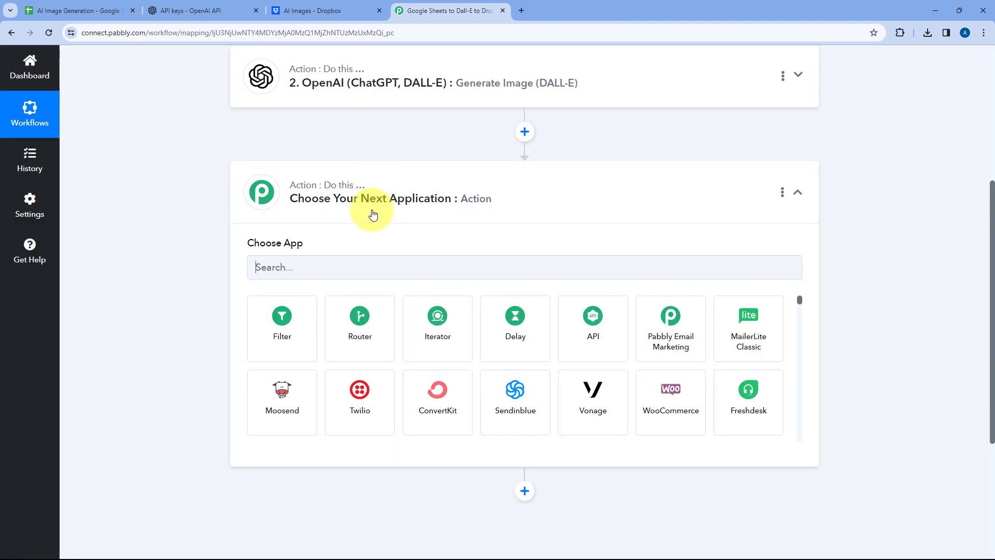
click(306, 260)
text(Drop)
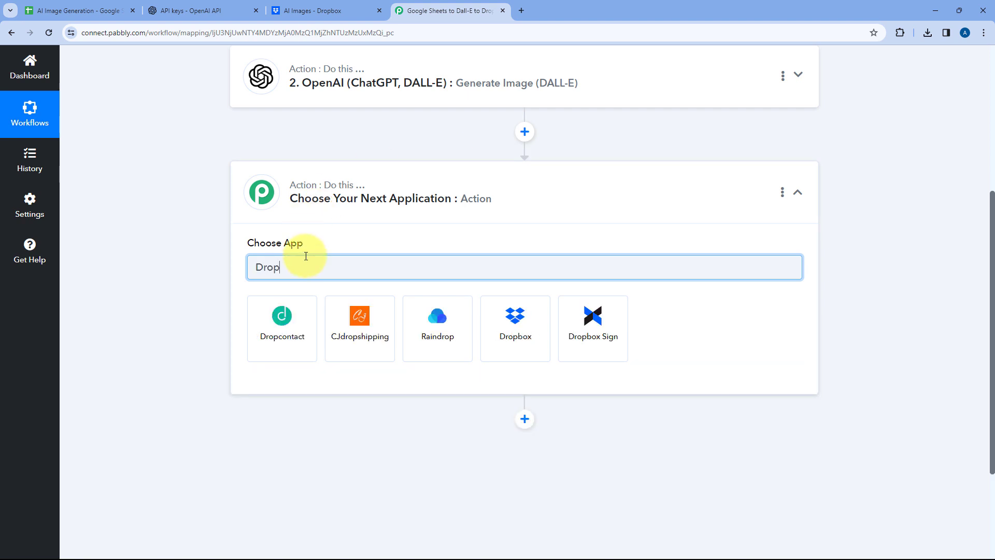
click(516, 320)
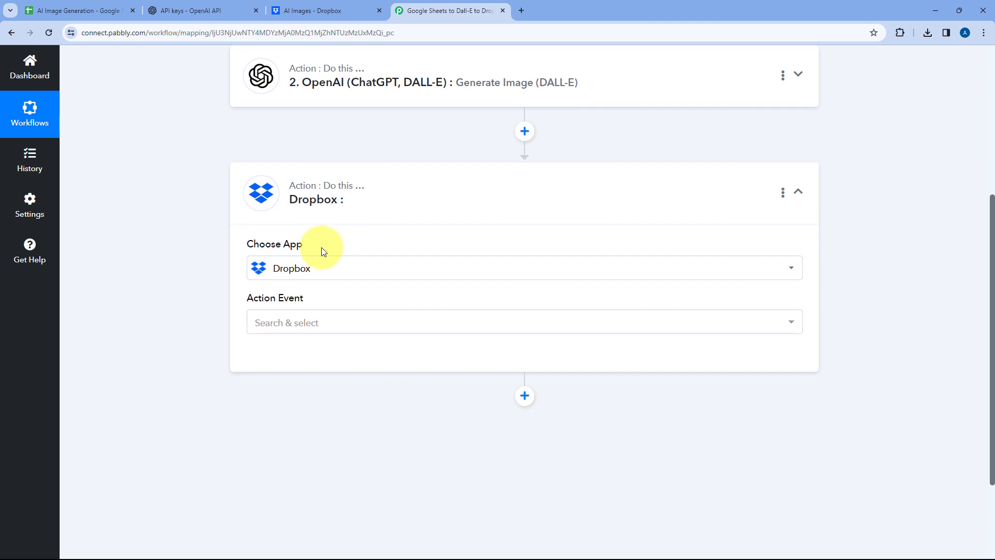
scroll(321, 247, down, 1)
click(337, 274)
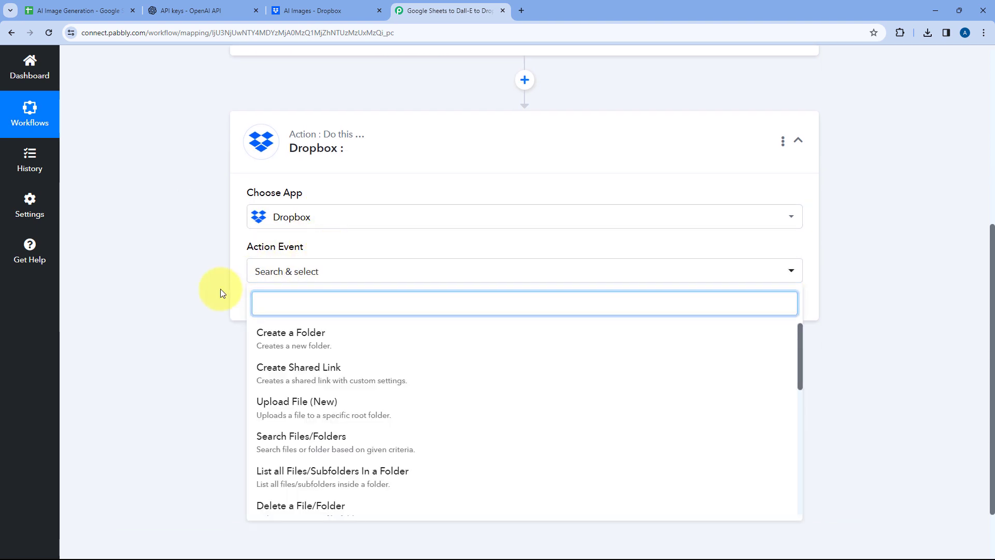
click(300, 406)
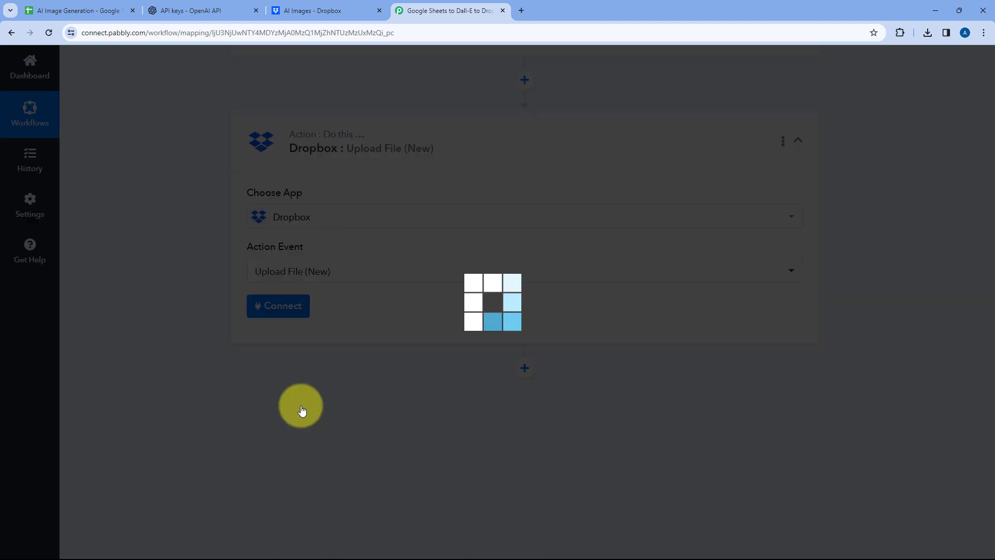
Authorize a new Dropbox connection for the upload action, and check the AI Images folder in Dropbox
click(298, 311)
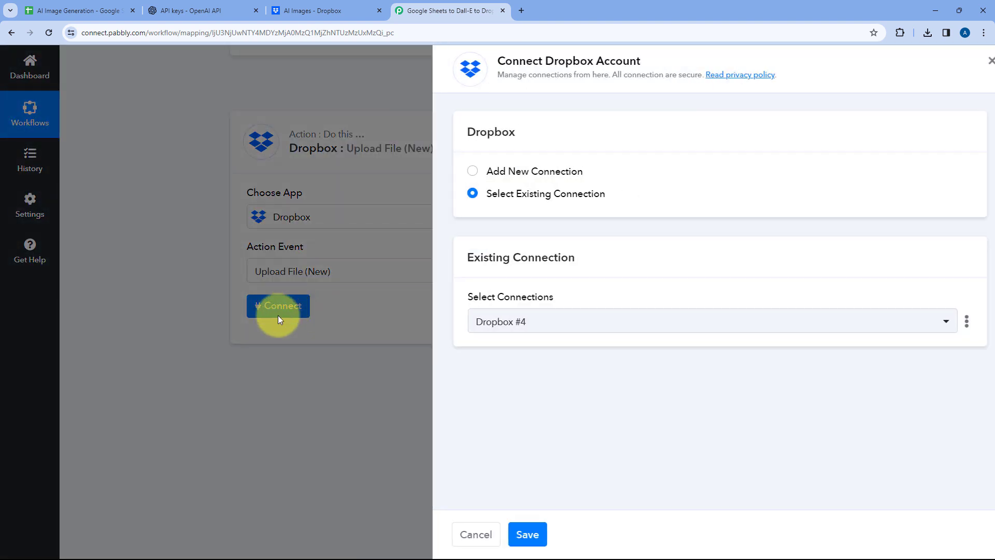
click(459, 172)
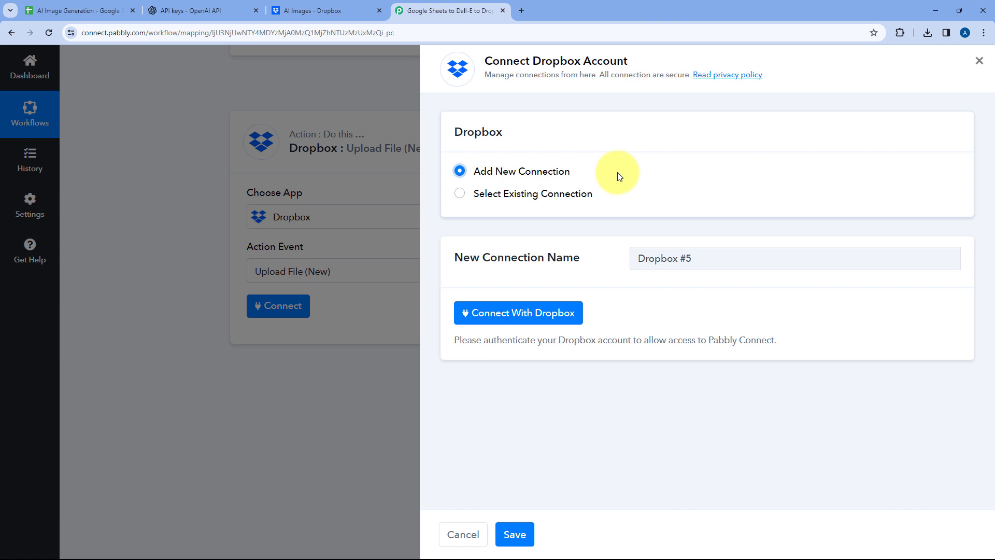
click(516, 320)
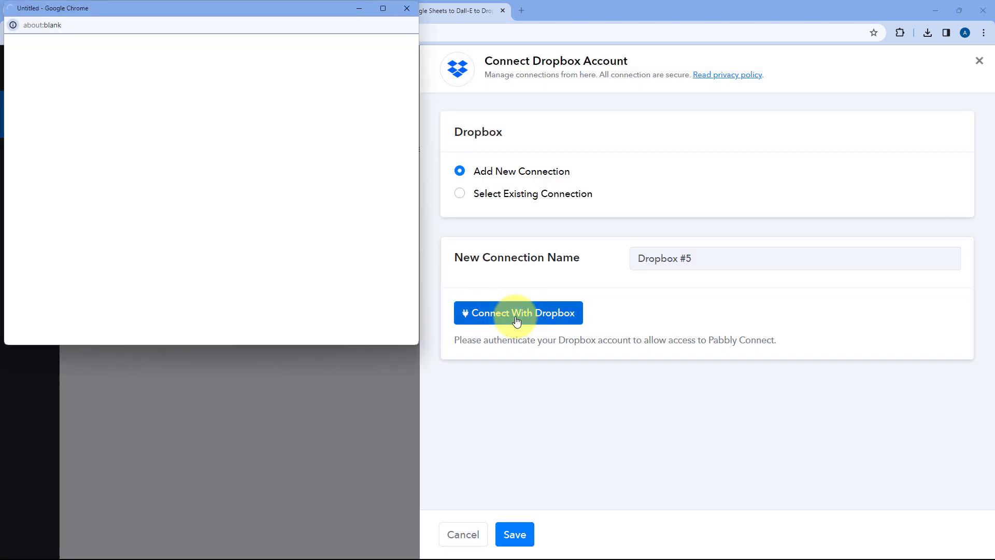
drag(246, 11, 247, 31)
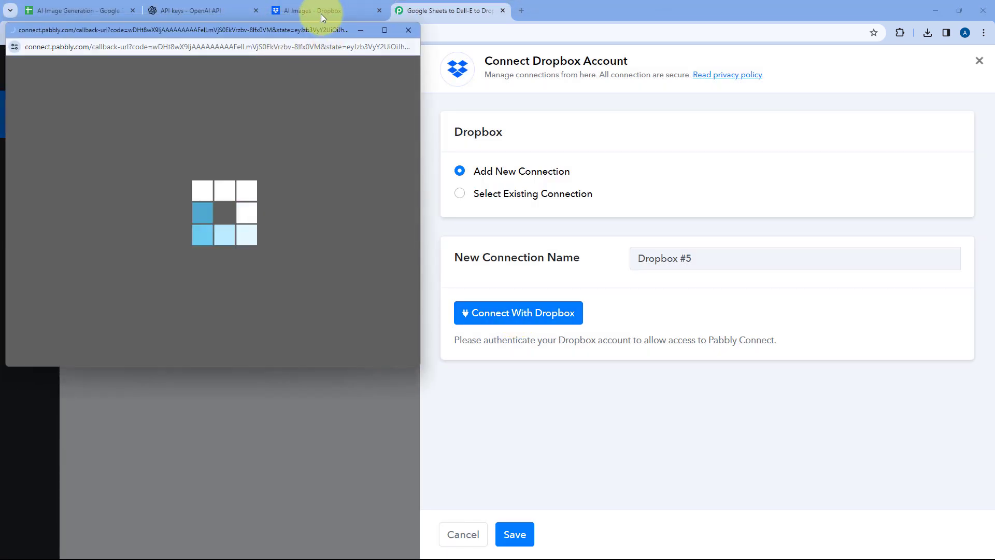
click(319, 8)
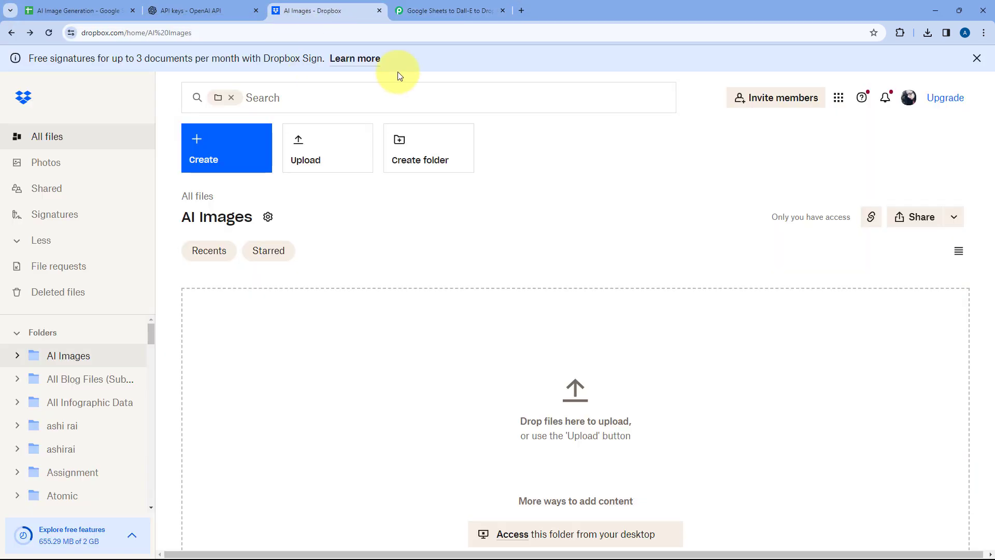
click(418, 6)
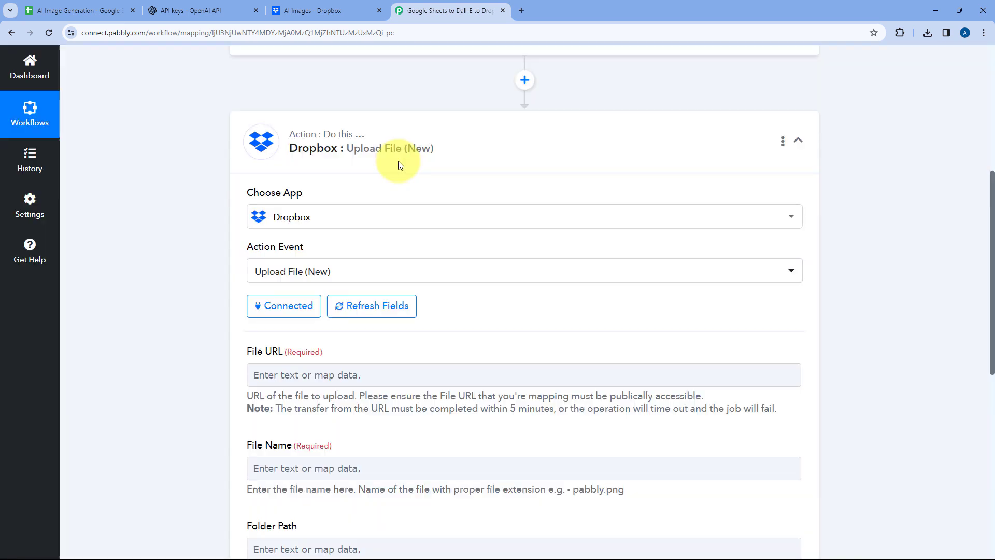
Review the Dropbox upload fields and find the image URL in the DALL-E response that the File URL field needs
scroll(399, 163, down, 4)
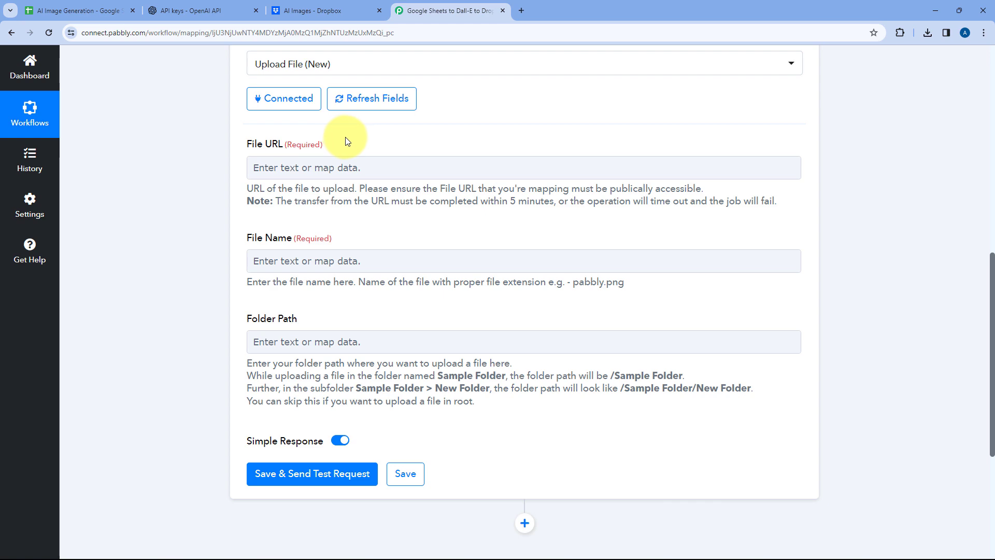
scroll(347, 141, up, 5)
click(415, 87)
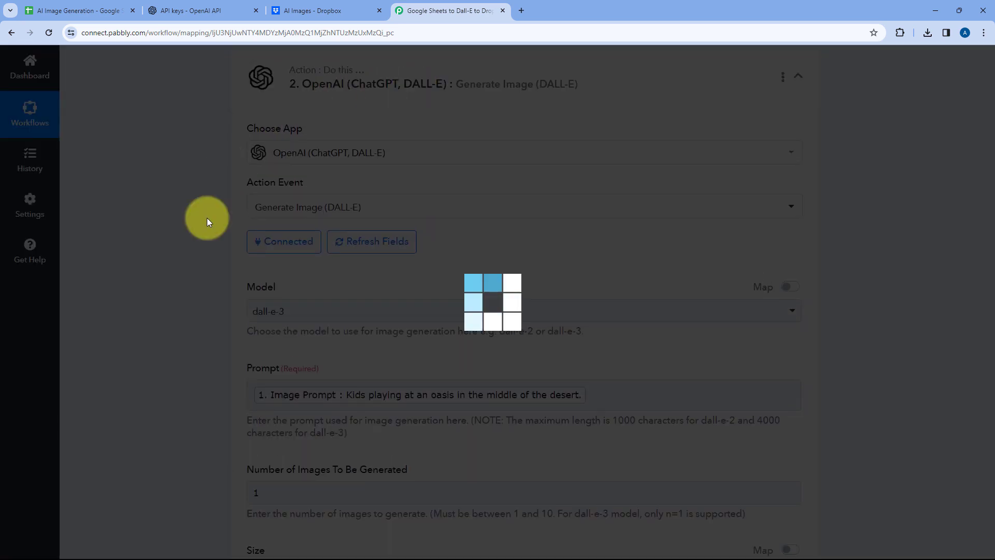
scroll(207, 219, down, 8)
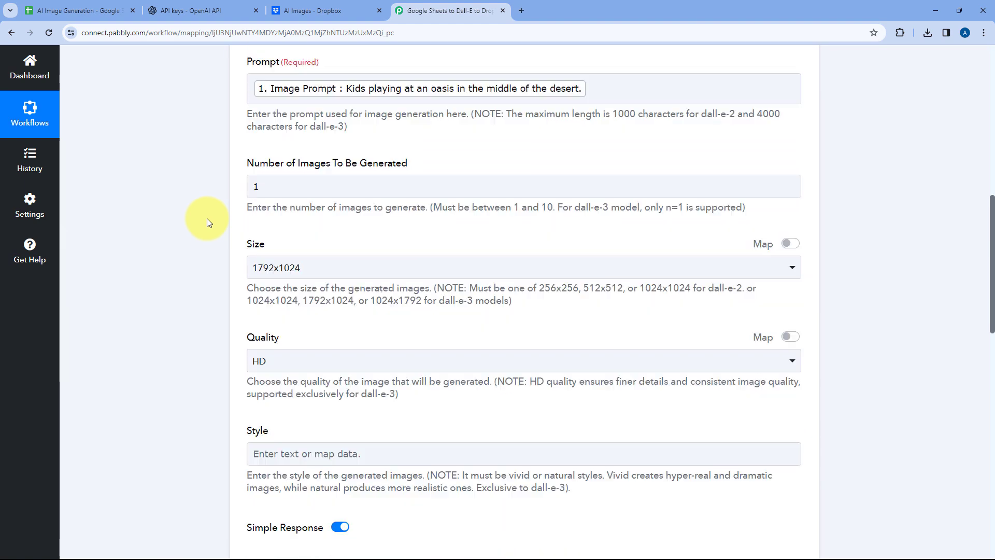
scroll(207, 222, down, 8)
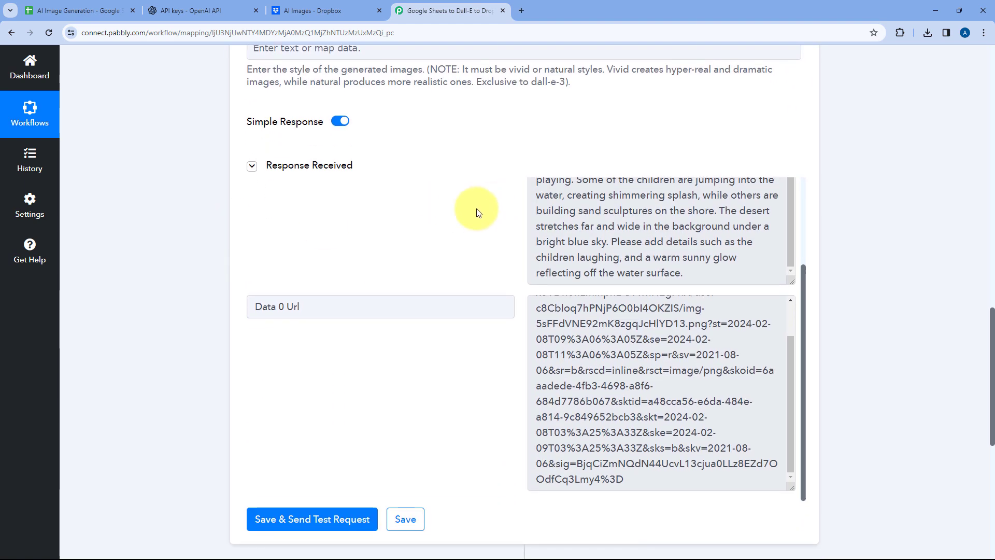
scroll(478, 213, down, 4)
click(536, 146)
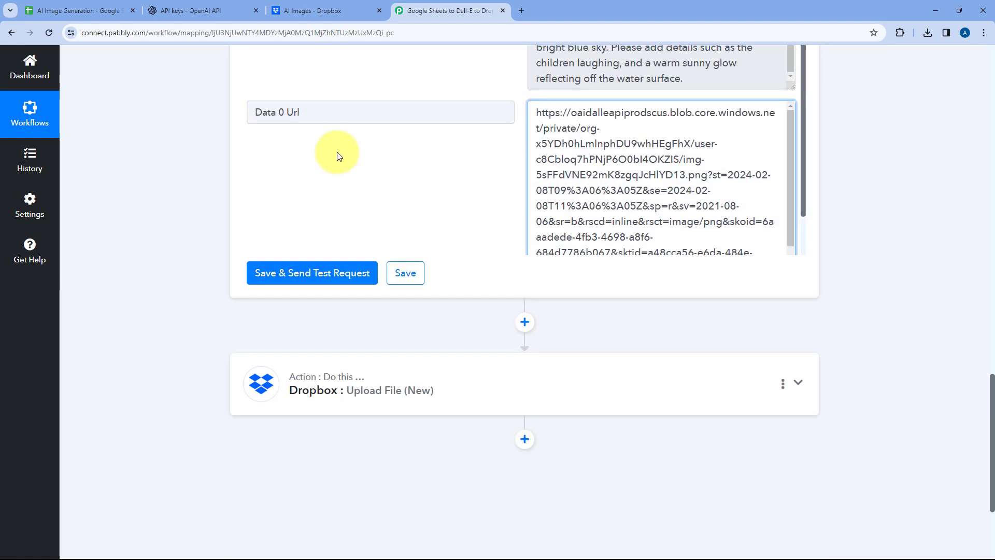
scroll(906, 231, up, 3)
scroll(565, 264, down, 1)
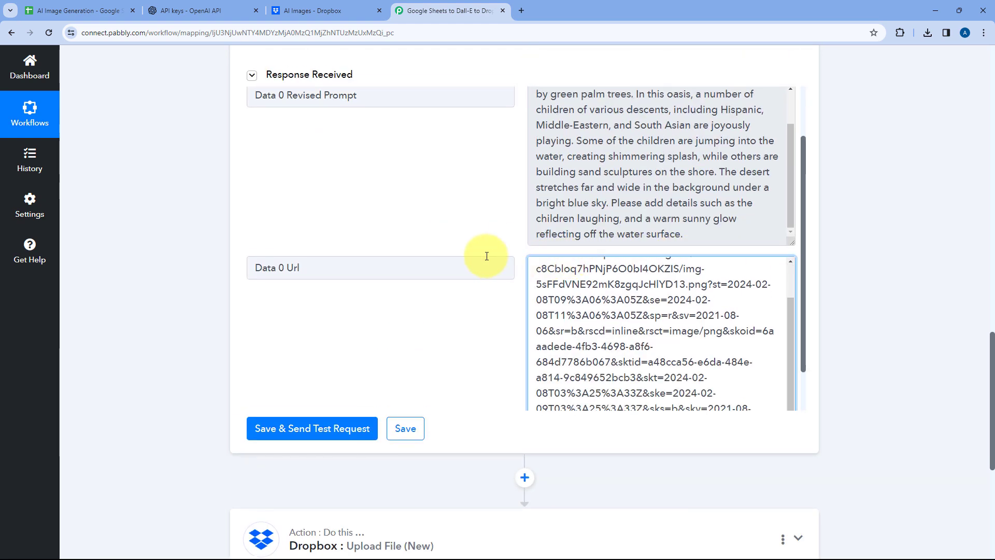
scroll(232, 228, down, 6)
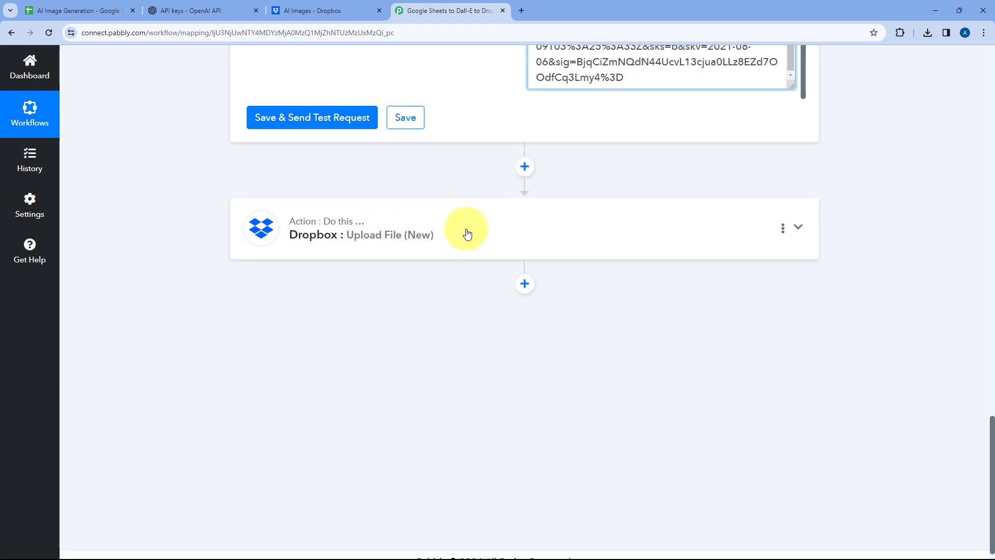
click(467, 233)
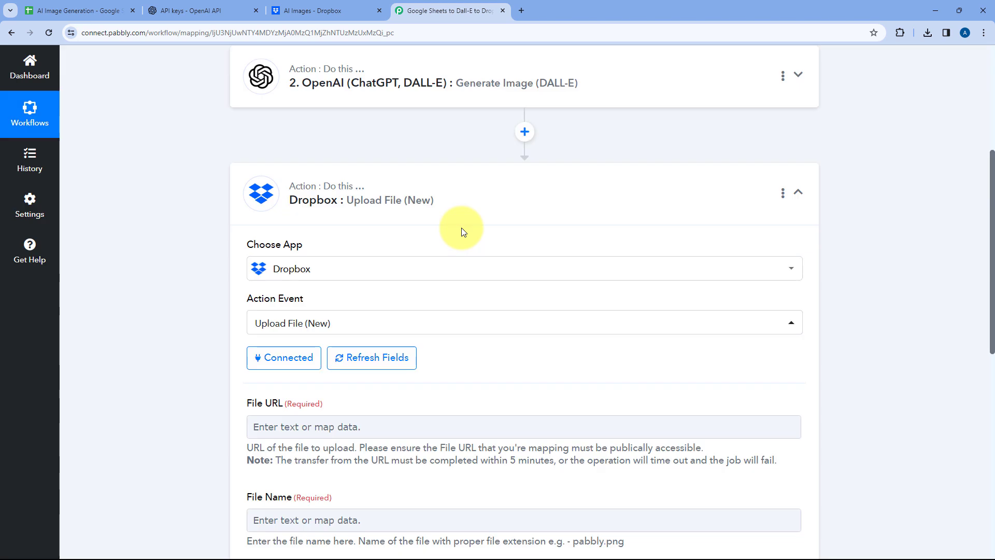
Map the Dropbox upload's File URL to the Data 0 Url value from the DALL-E image generation step
scroll(461, 229, down, 4)
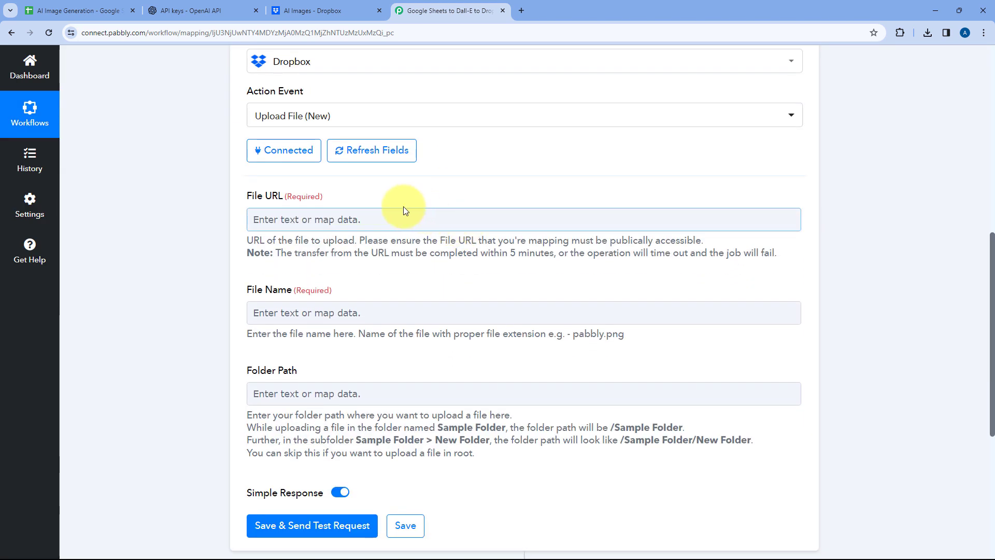
click(286, 221)
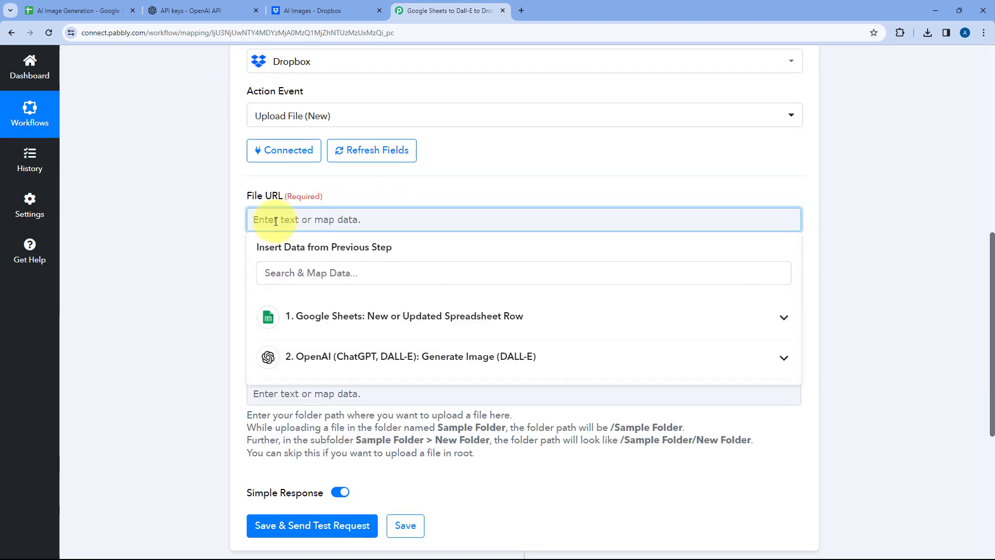
scroll(217, 236, down, 2)
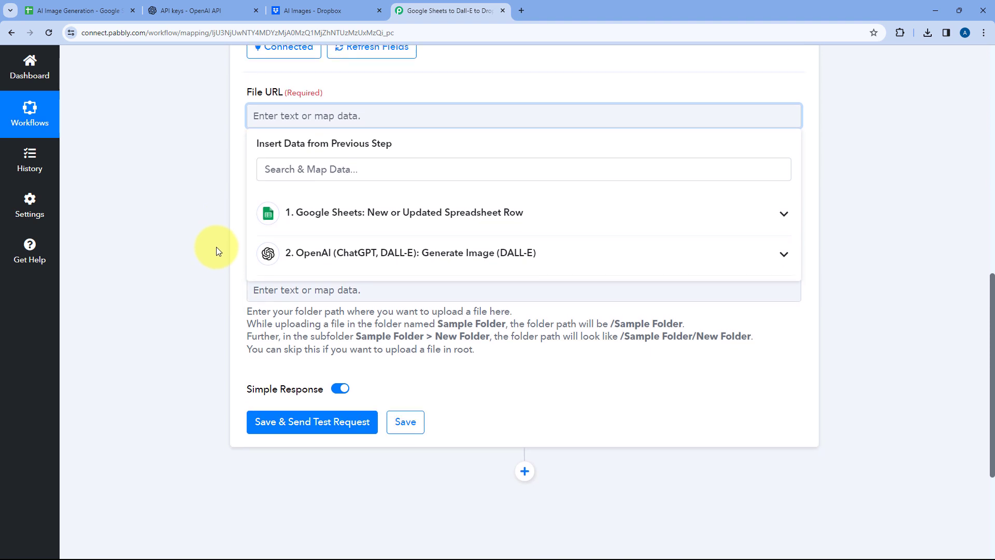
click(327, 251)
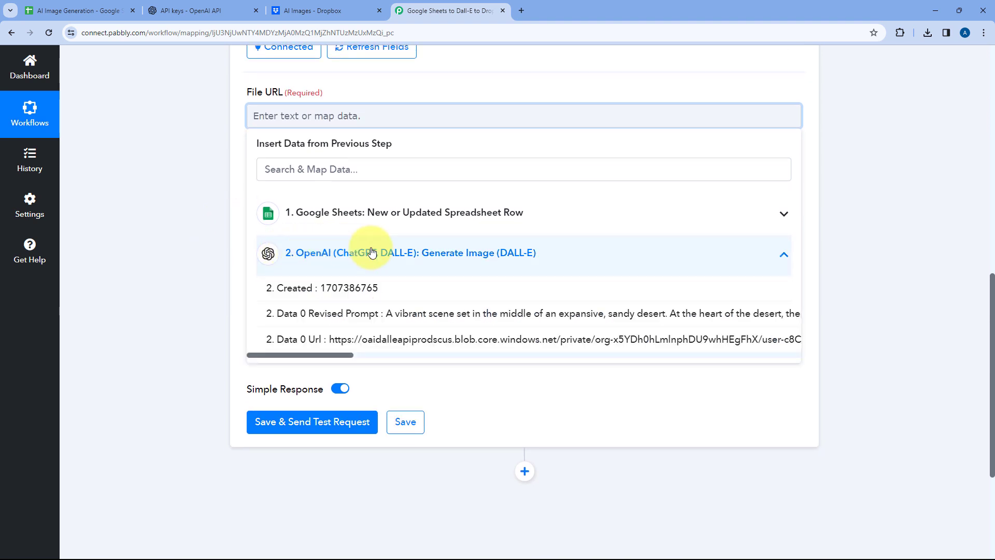
click(317, 340)
click(212, 157)
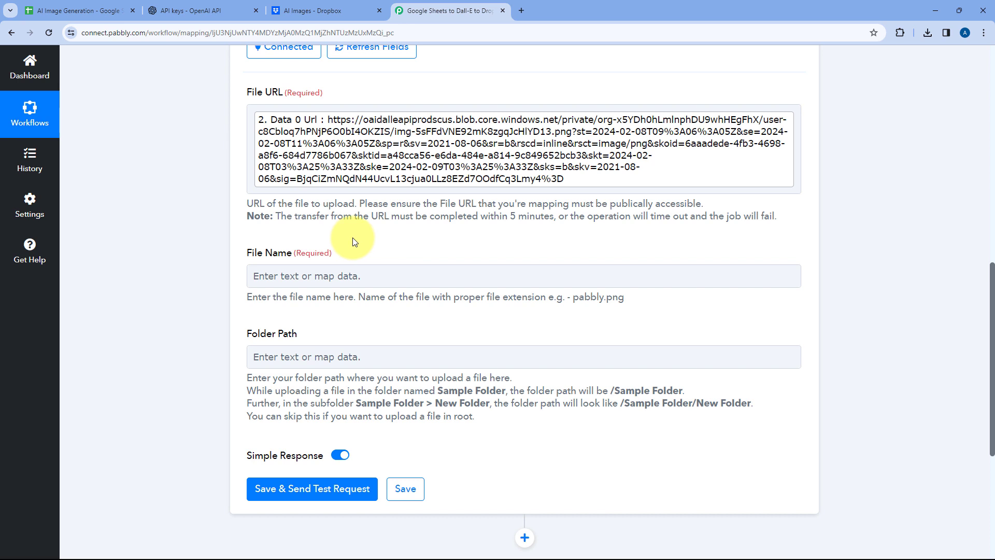
Check the image's file name and its extension in the File Name column of the AI Image Generation spreadsheet
click(101, 10)
click(356, 211)
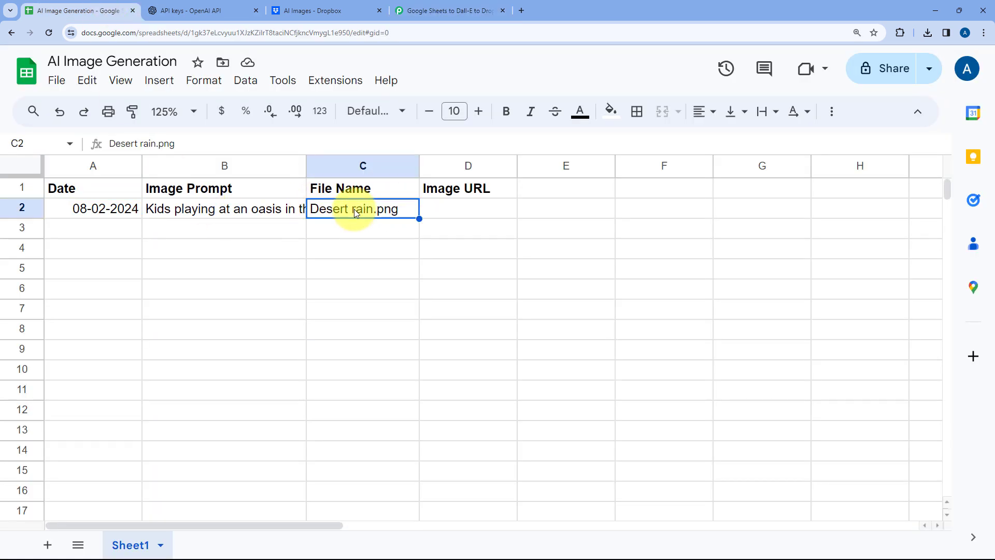
double_click(363, 209)
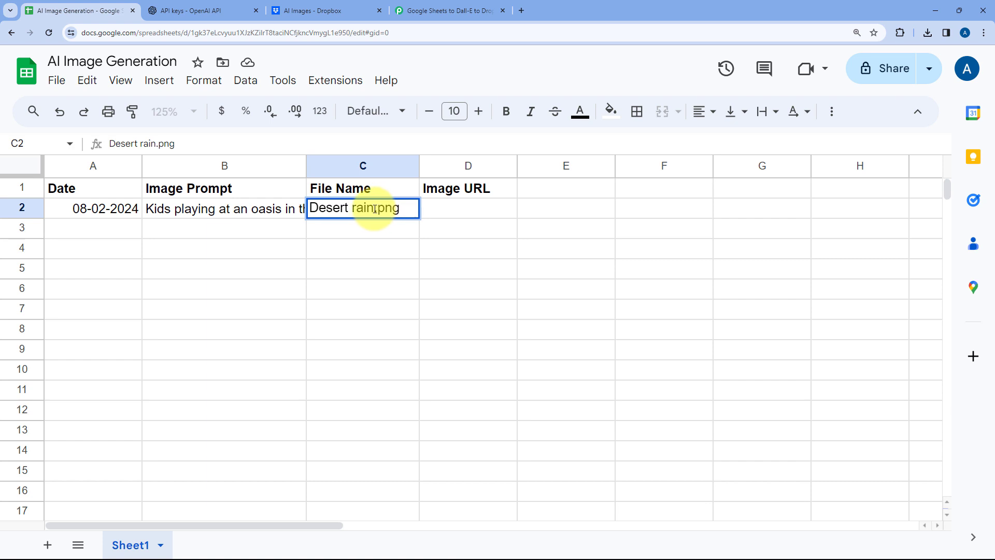
drag(311, 206, 411, 207)
click(408, 208)
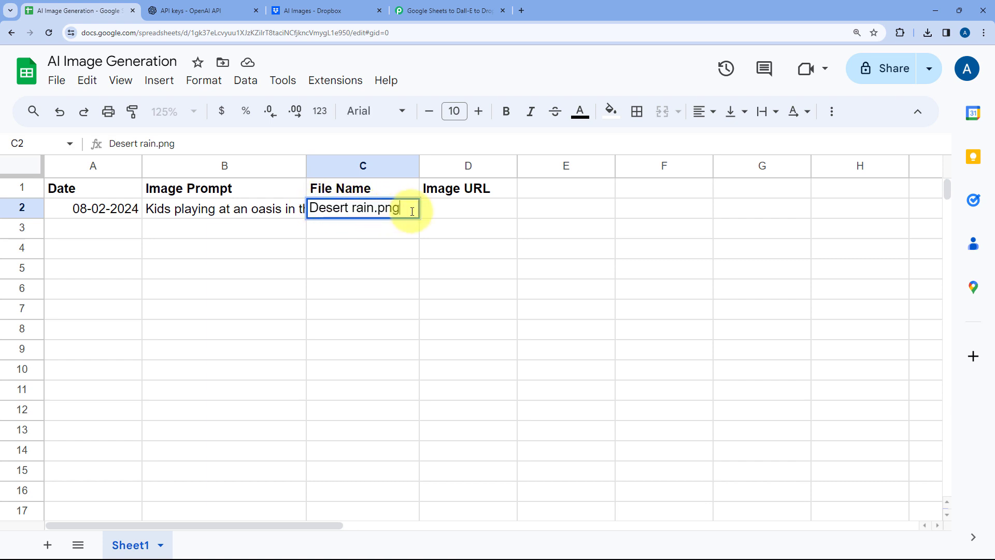
drag(305, 210, 326, 212)
double_click(339, 212)
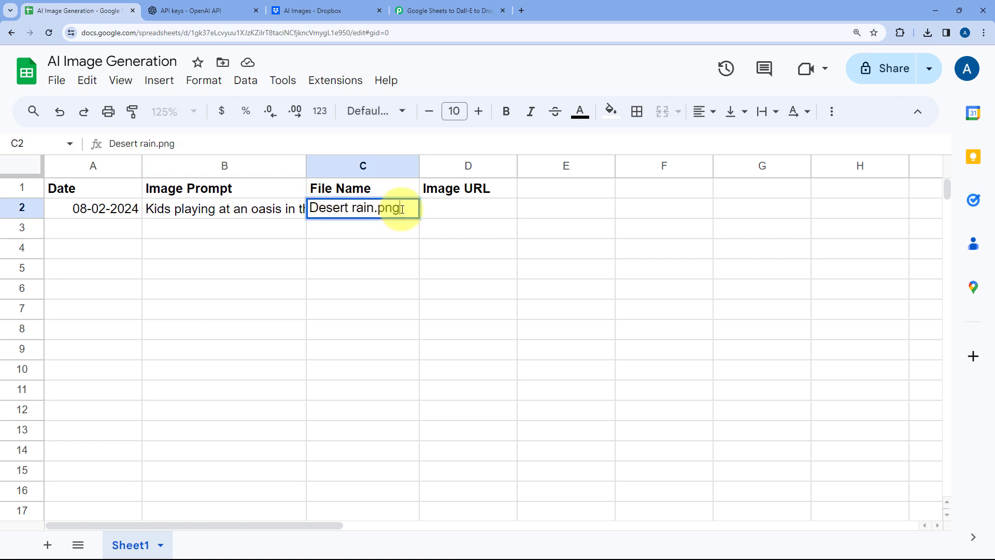
drag(401, 209, 377, 210)
click(344, 223)
click(344, 208)
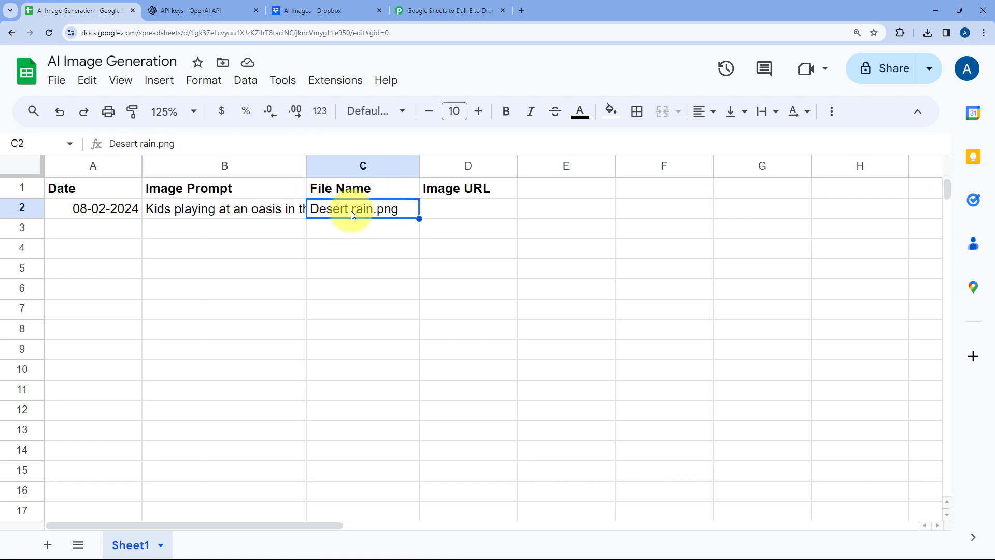
Map the Dropbox upload's File Name to the File Name value from the Google Sheets step, and review the file extension hint
click(449, 6)
scroll(233, 196, down, 2)
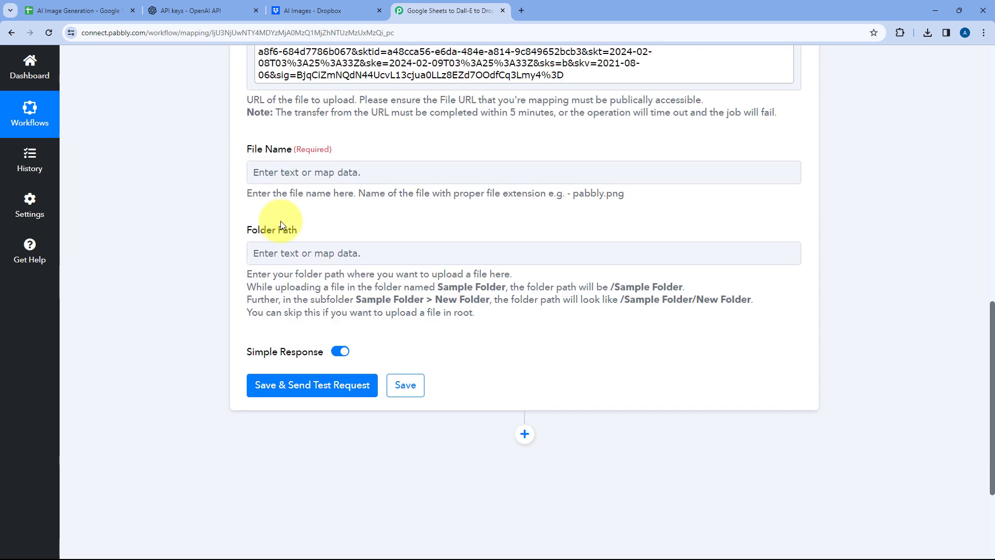
click(283, 171)
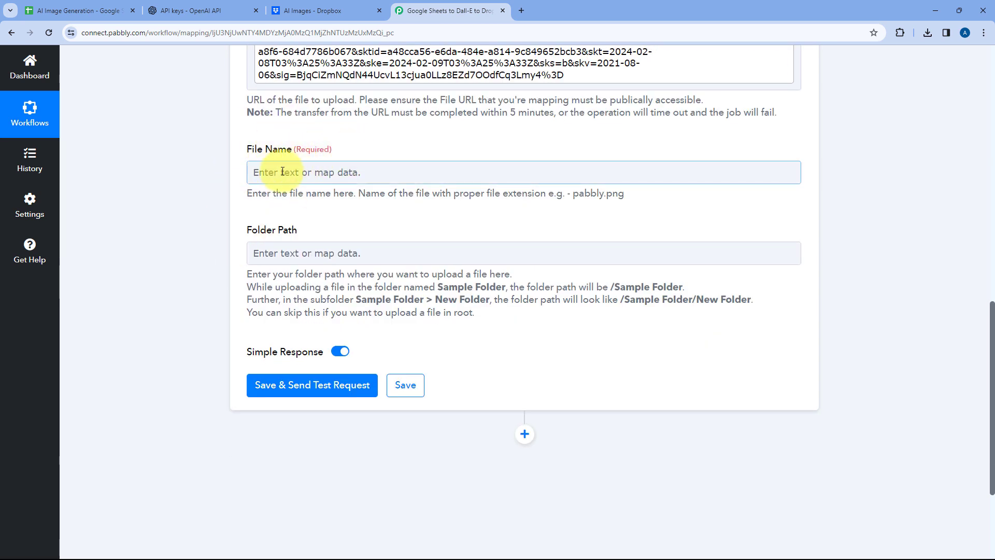
click(277, 172)
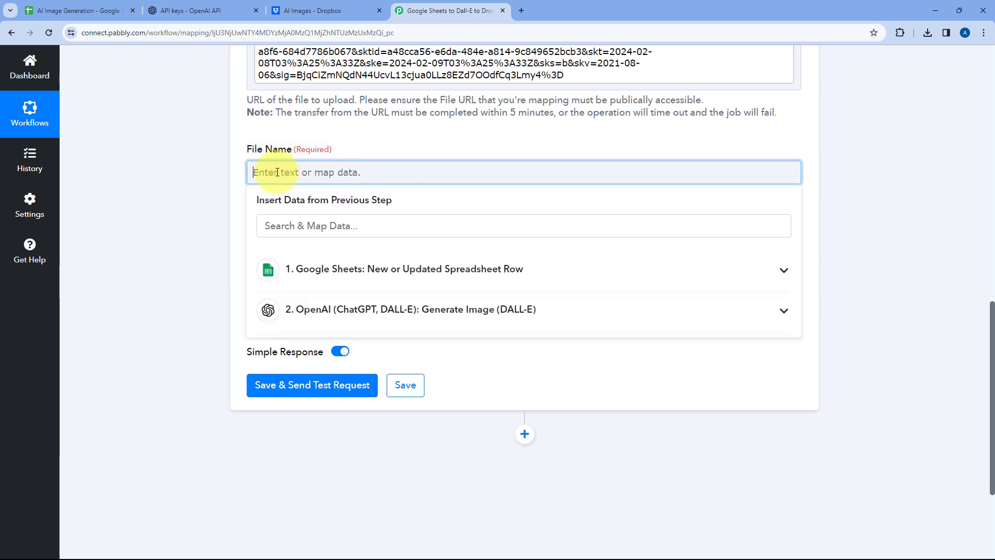
click(355, 279)
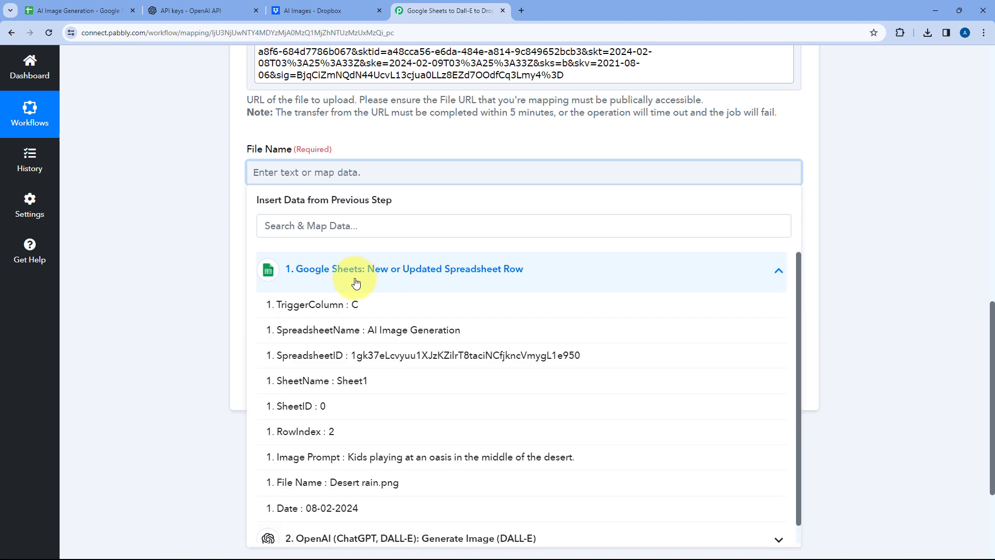
click(333, 483)
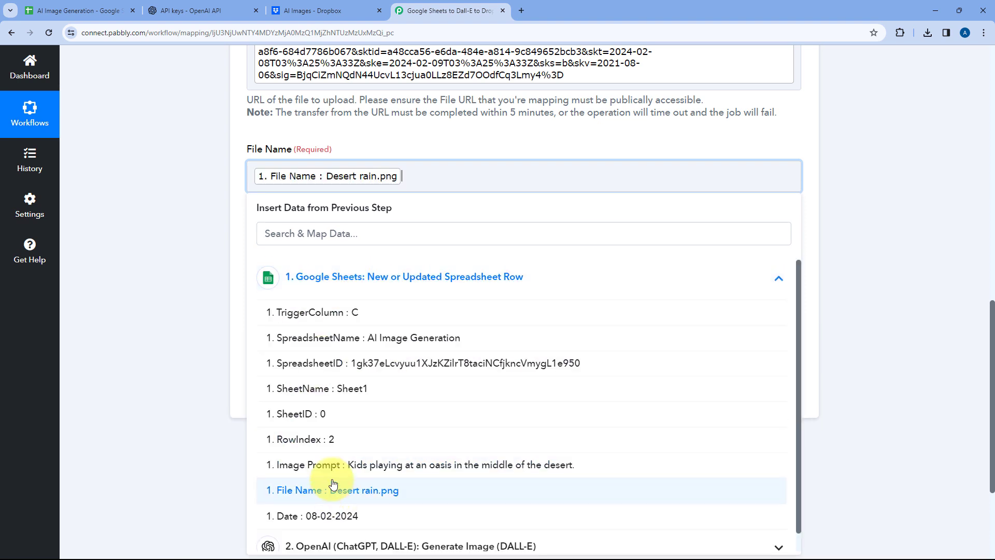
click(226, 226)
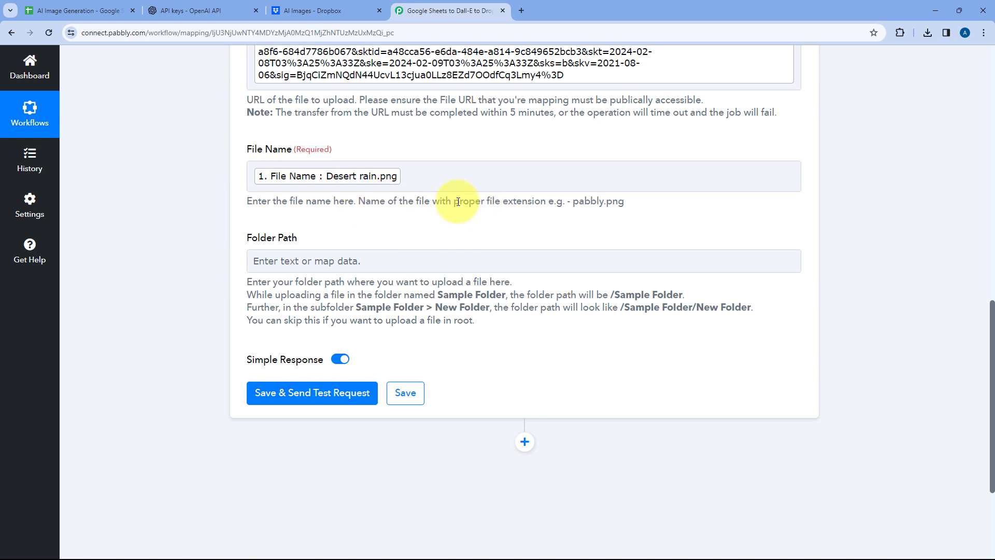
drag(454, 201, 552, 201)
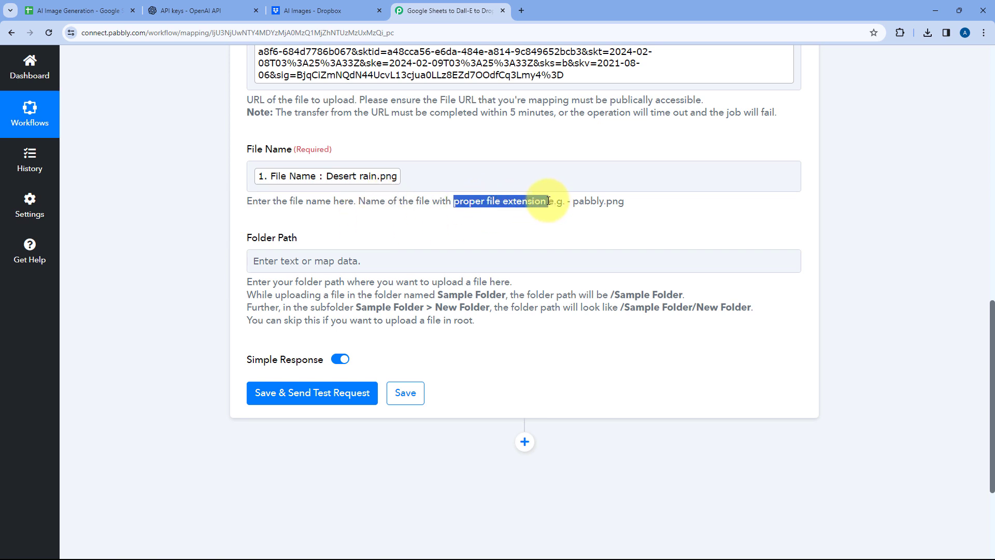
click(422, 132)
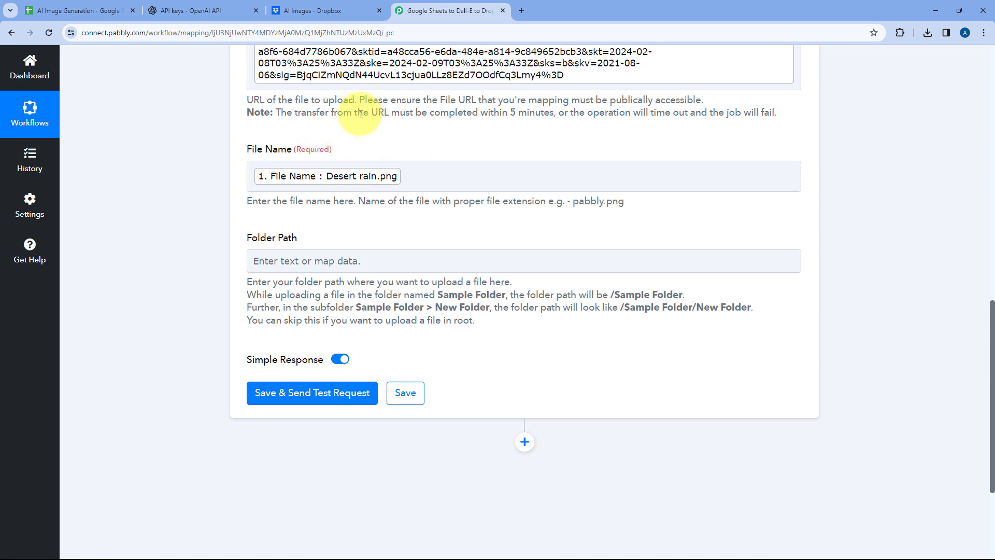
scroll(270, 148, up, 1)
scroll(333, 148, up, 2)
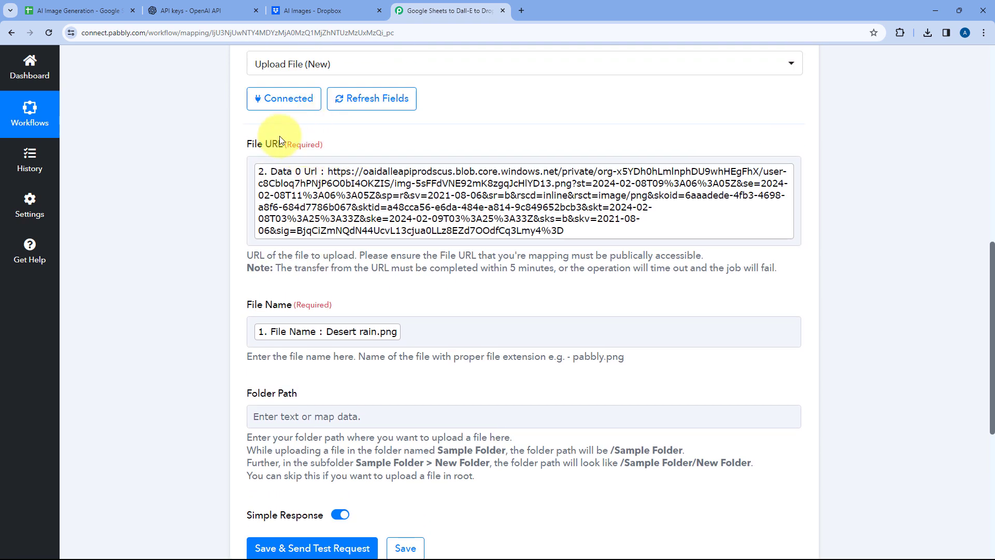
scroll(231, 185, down, 3)
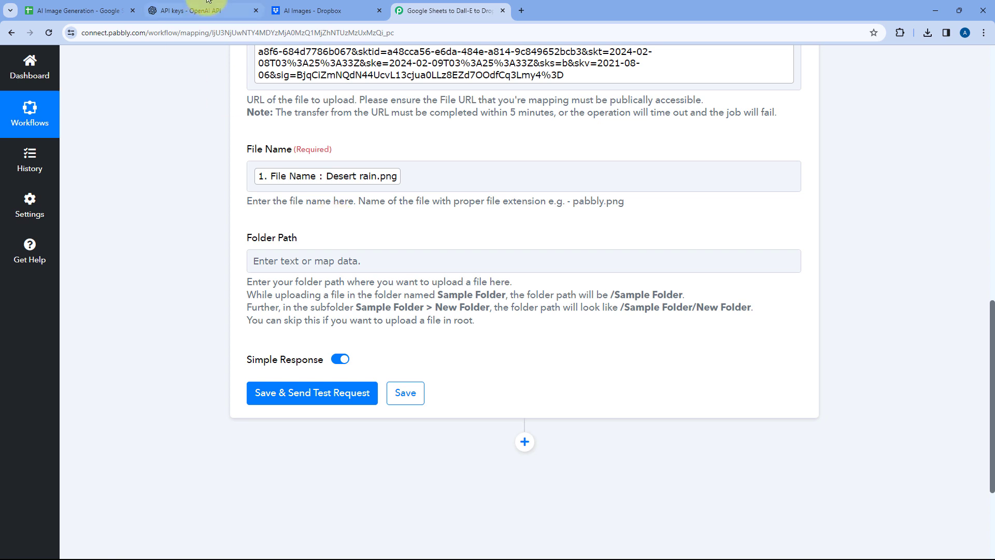
Set the upload's Folder Path to /AI Images, using the folder's name as it appears in Dropbox
click(326, 9)
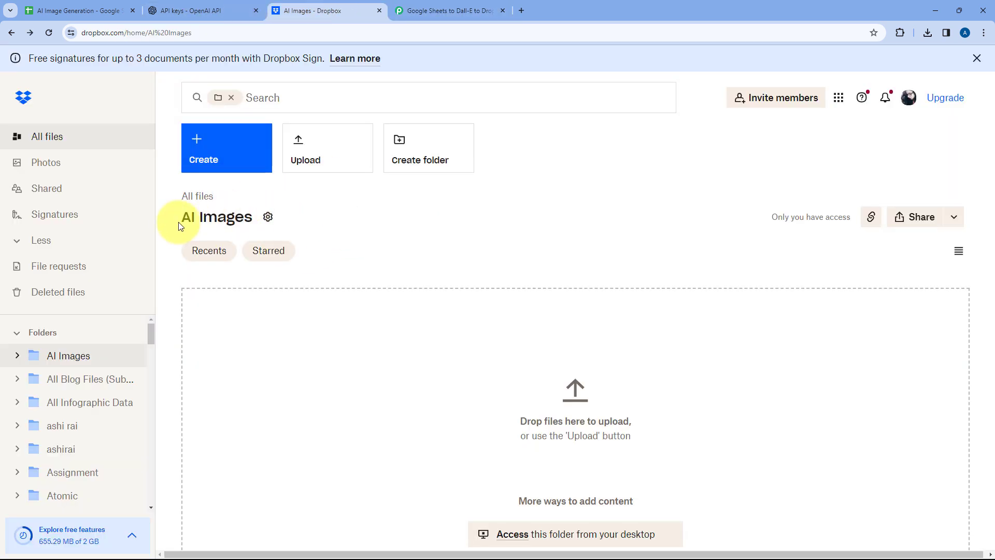
drag(182, 217, 235, 217)
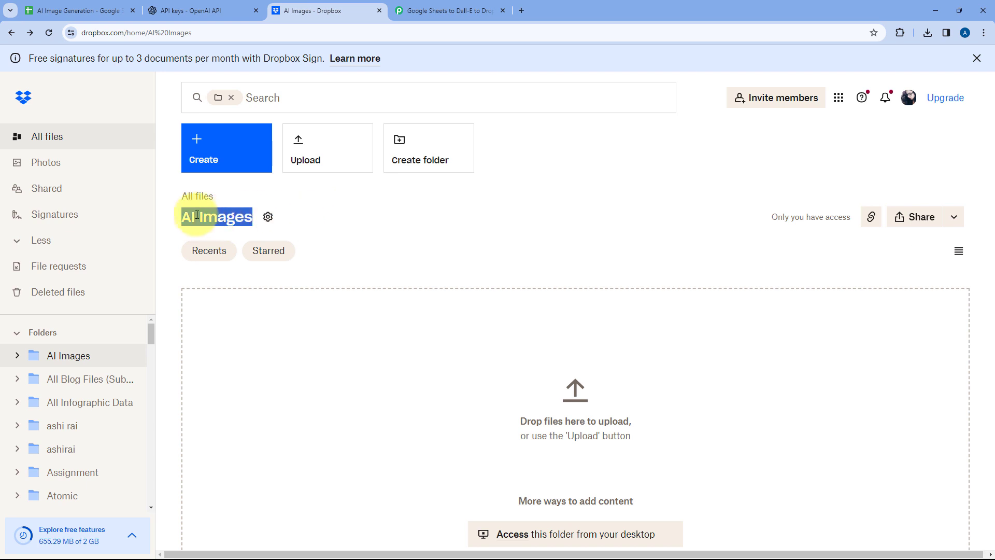
click(345, 208)
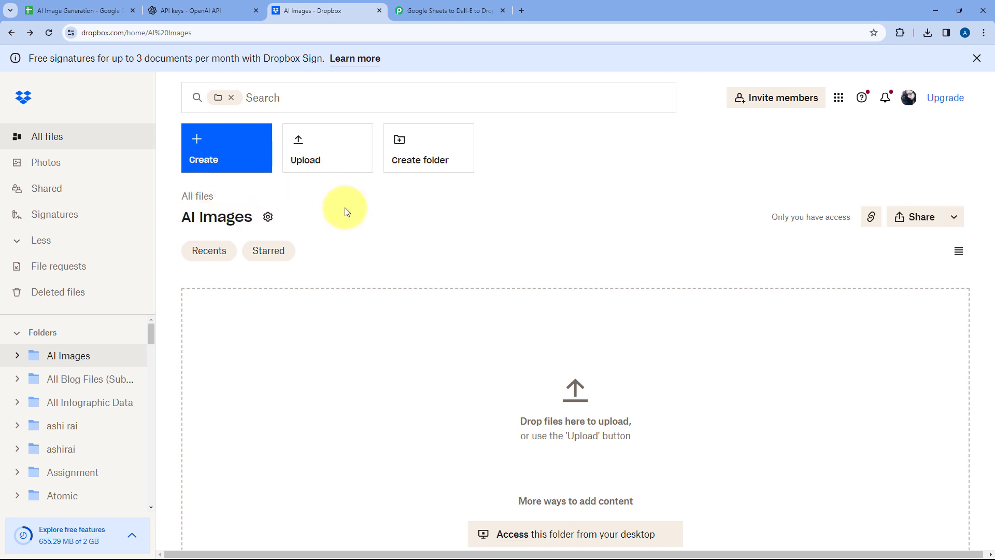
click(425, 6)
click(286, 258)
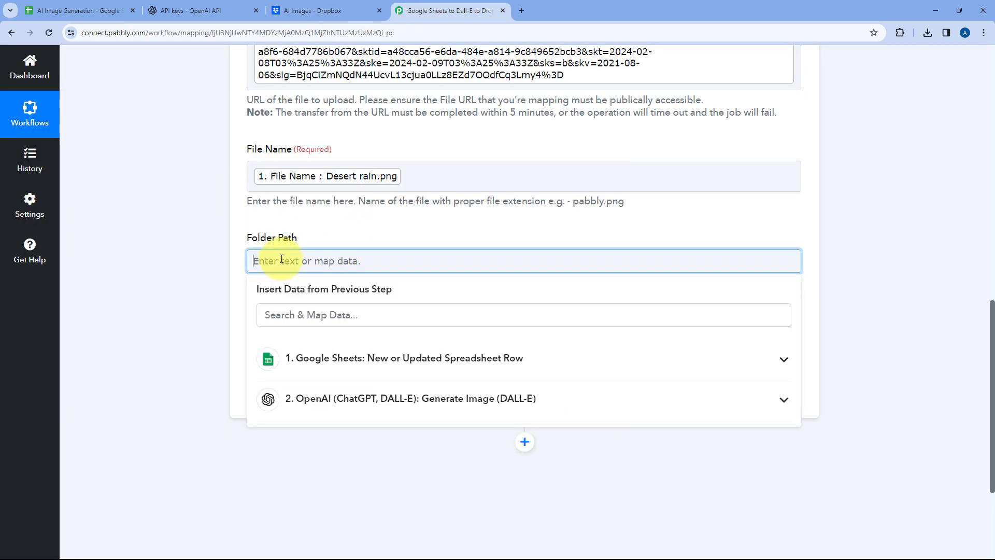
text(AI Images)
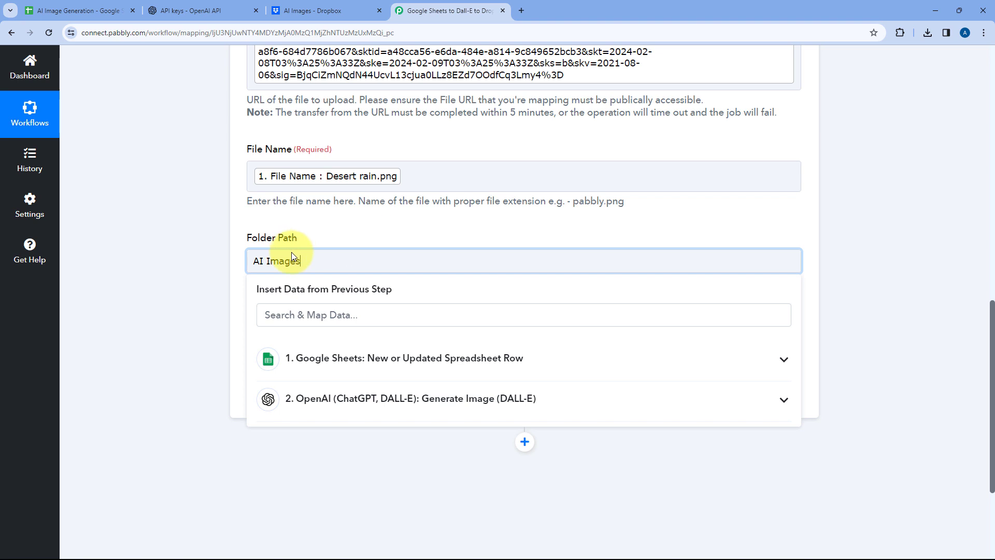
click(241, 259)
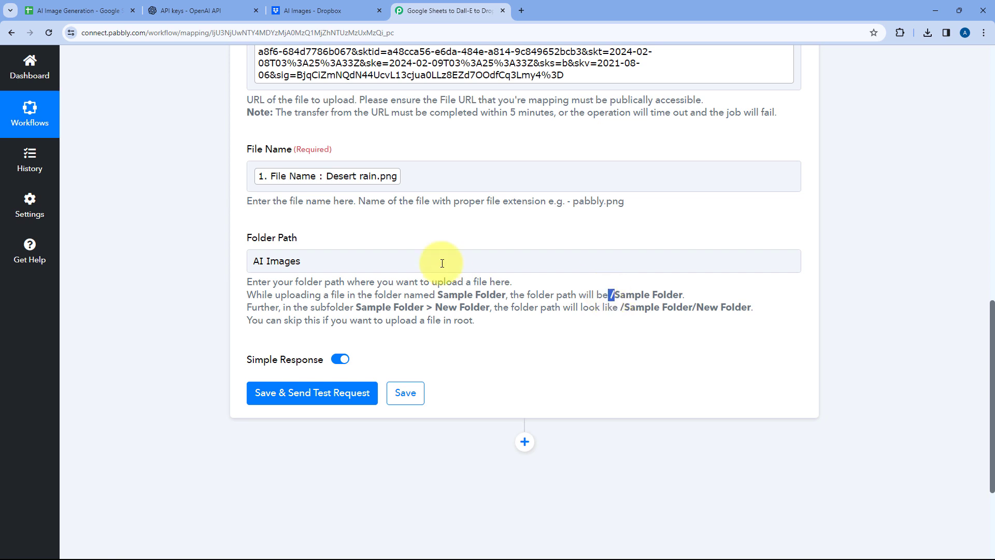
click(256, 260)
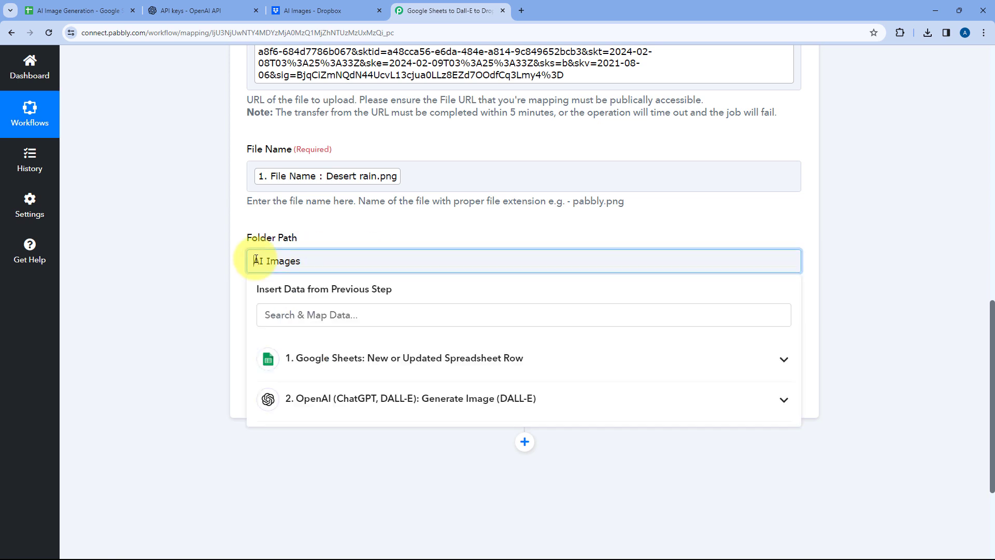
click(236, 261)
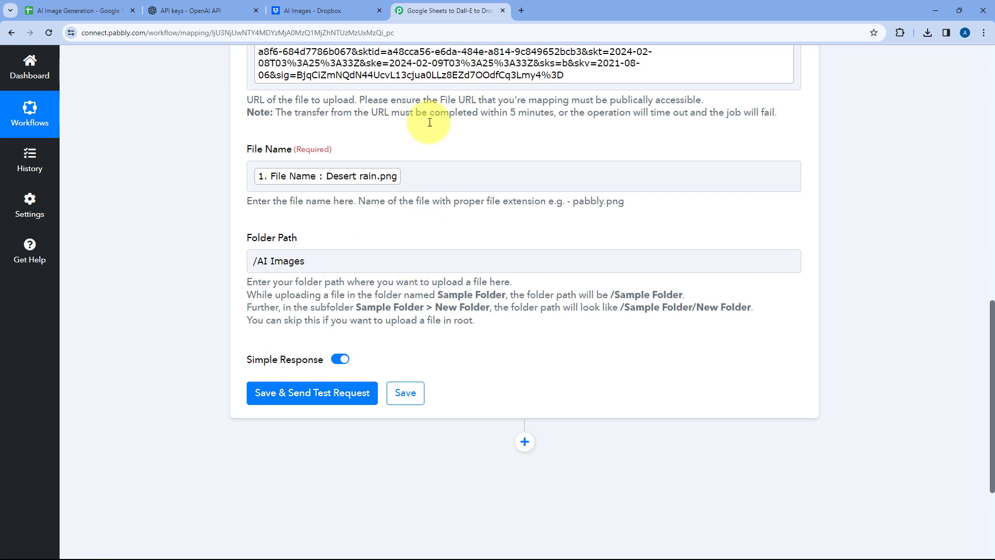
Check the AI Images folder's name and contents in Dropbox against the folder path in the upload action
click(345, 11)
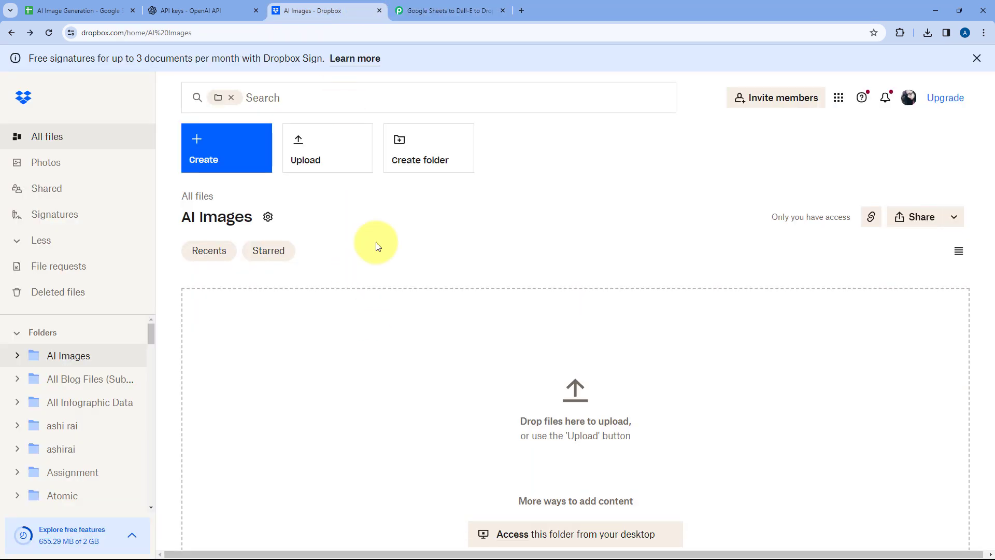
click(421, 10)
click(357, 4)
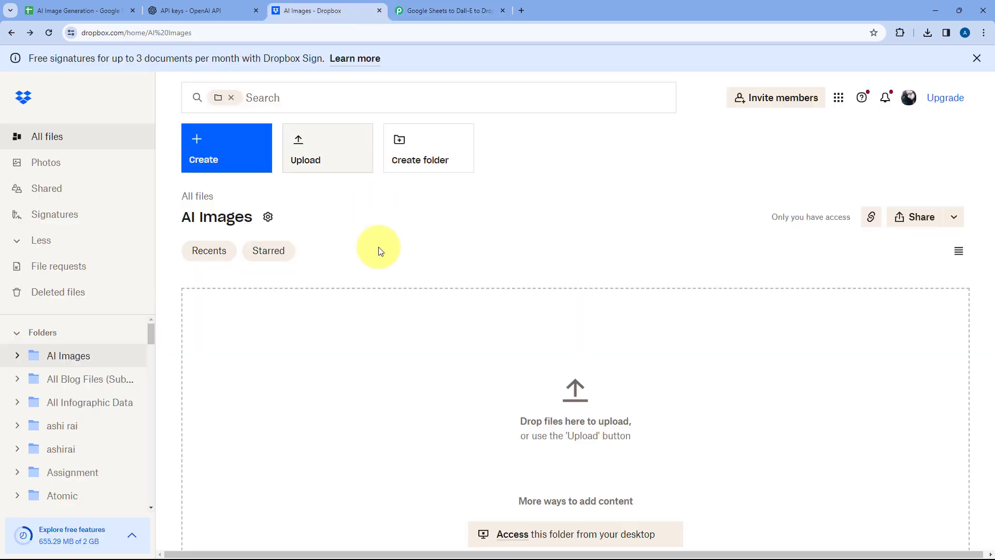
drag(182, 215, 250, 217)
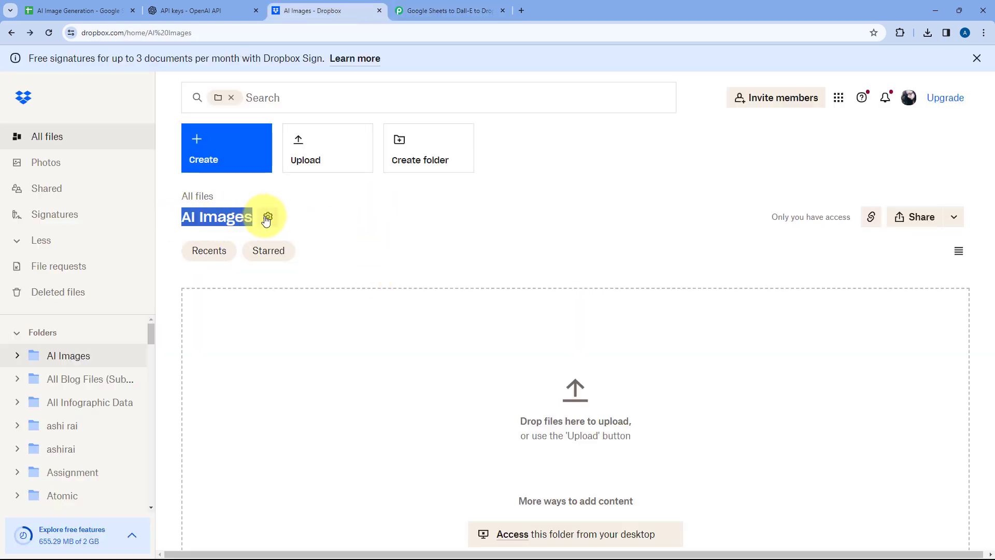
click(331, 207)
click(415, 10)
click(278, 268)
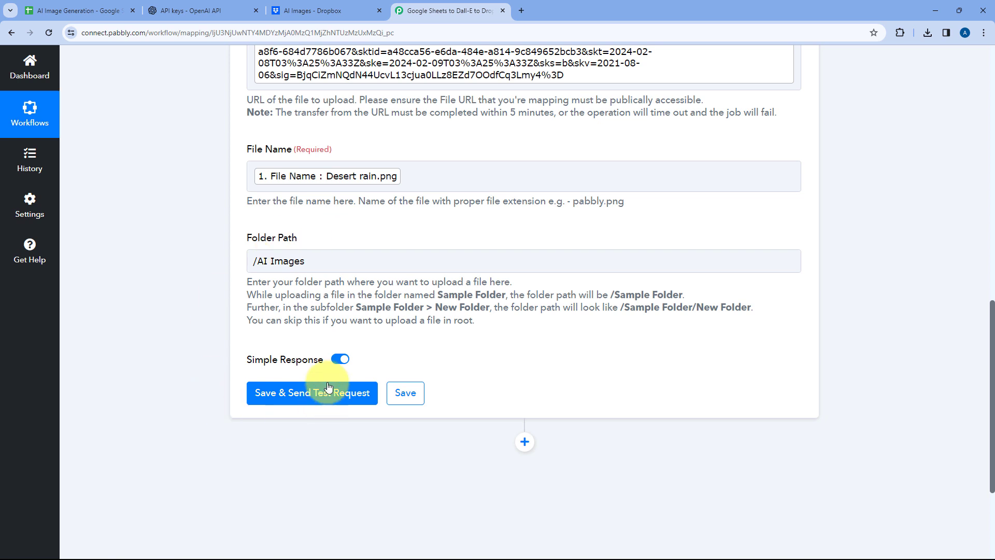
Save the Dropbox upload action with a test request, and examine the file details in its response
click(345, 393)
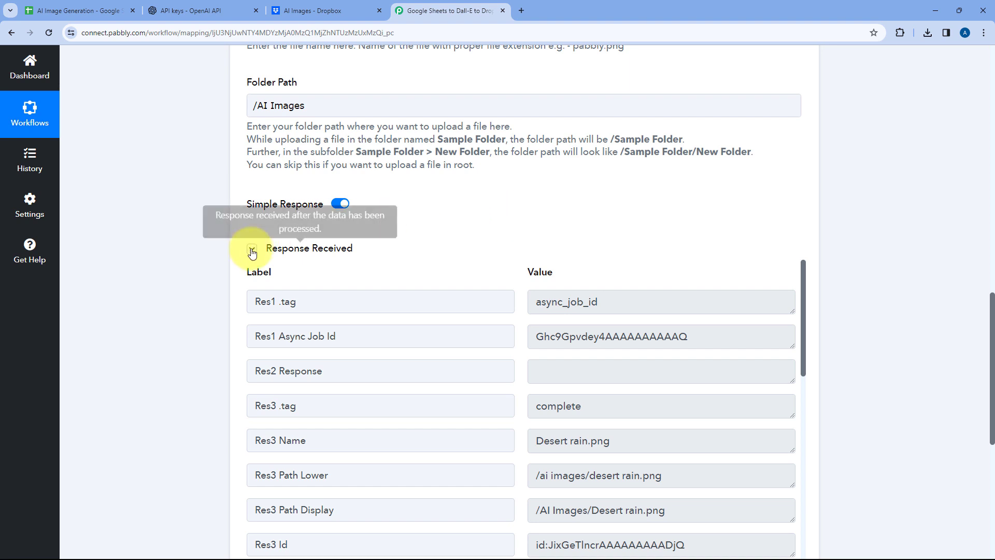
scroll(482, 253, down, 2)
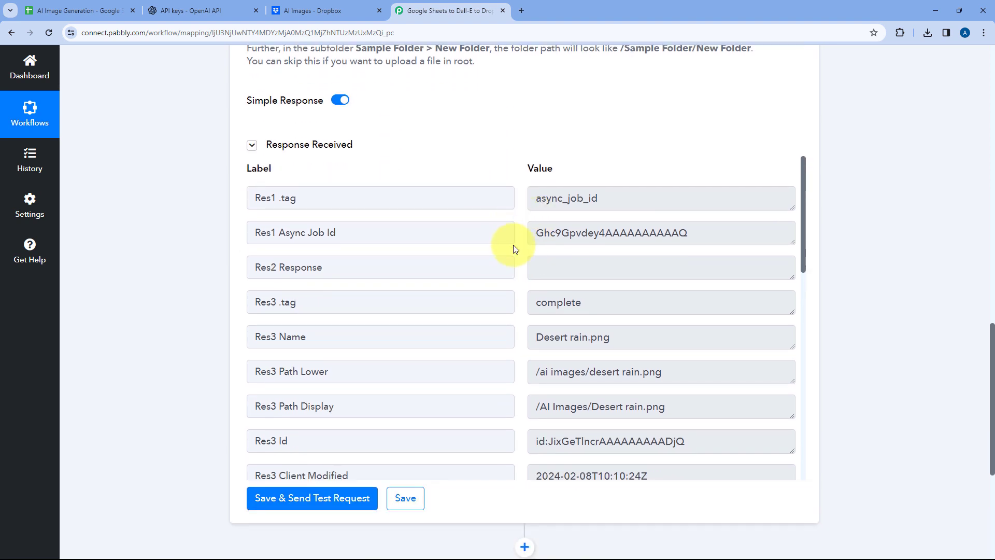
scroll(520, 249, down, 7)
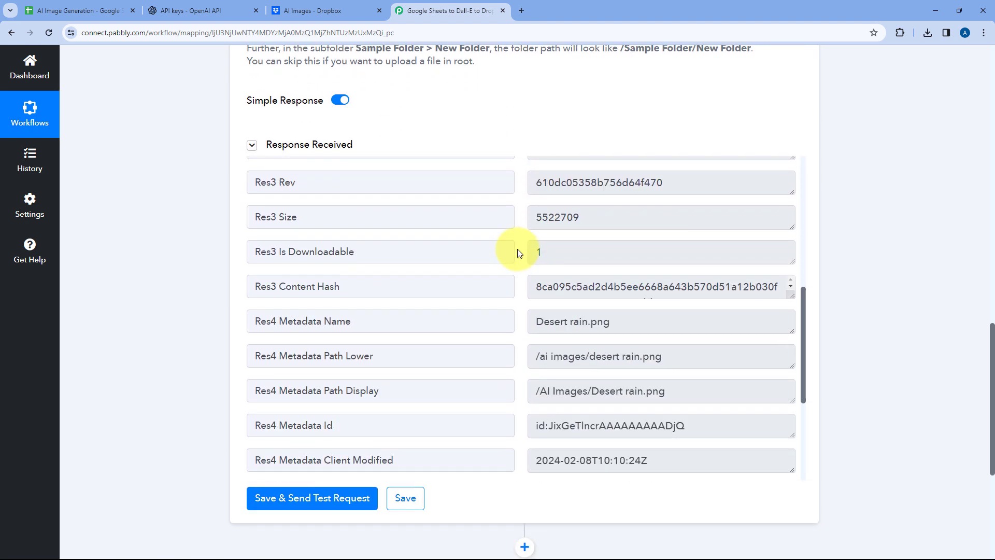
Review the workflow's trigger and action steps, including the Dropbox upload's File URL, File Name and Folder Path mappings
scroll(519, 251, up, 4)
scroll(520, 252, up, 4)
scroll(515, 200, up, 9)
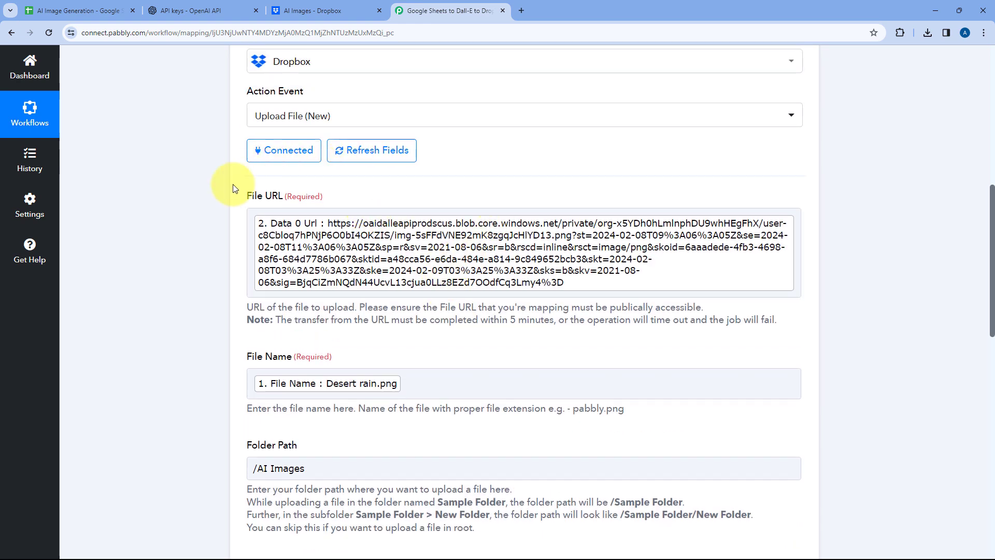
scroll(216, 213, up, 8)
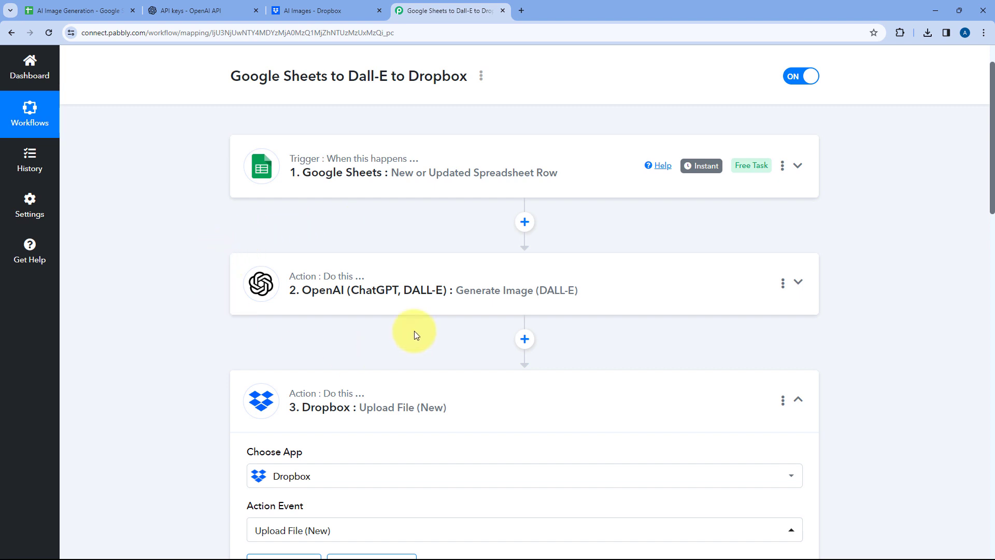
scroll(453, 285, down, 2)
scroll(453, 285, down, 6)
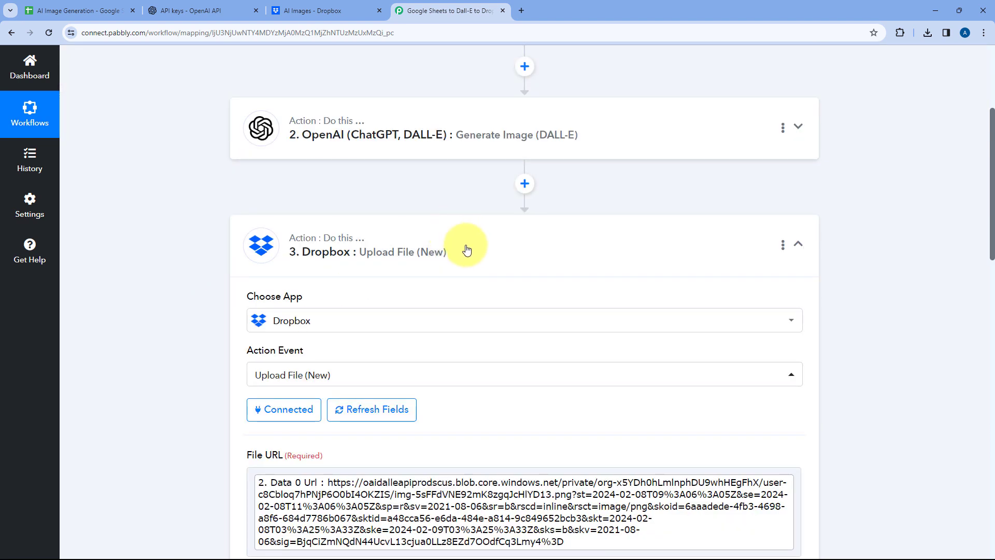
scroll(445, 222, down, 2)
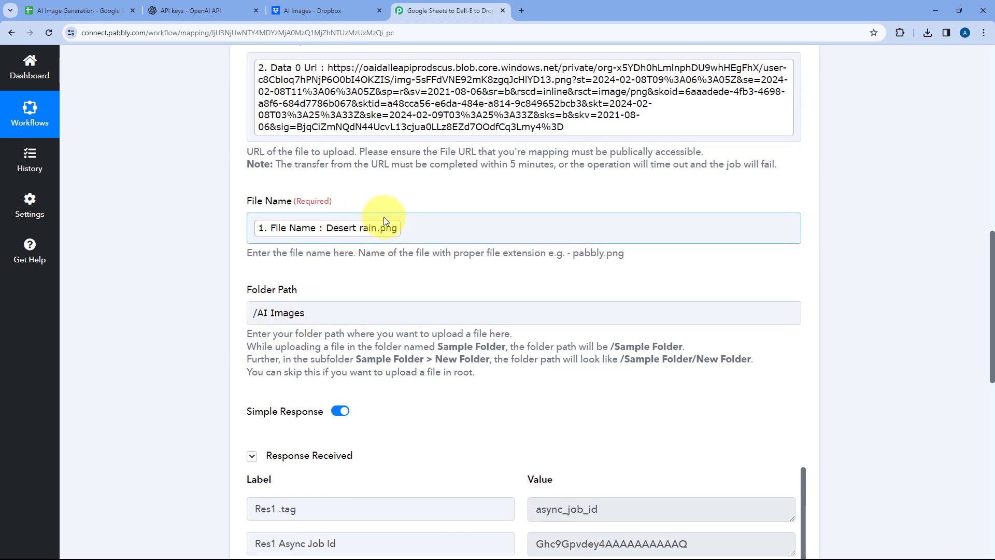
Check the File Name cell in the AI Image Generation sheet, and preview Desert rain.png in Dropbox's AI Images folder
click(93, 8)
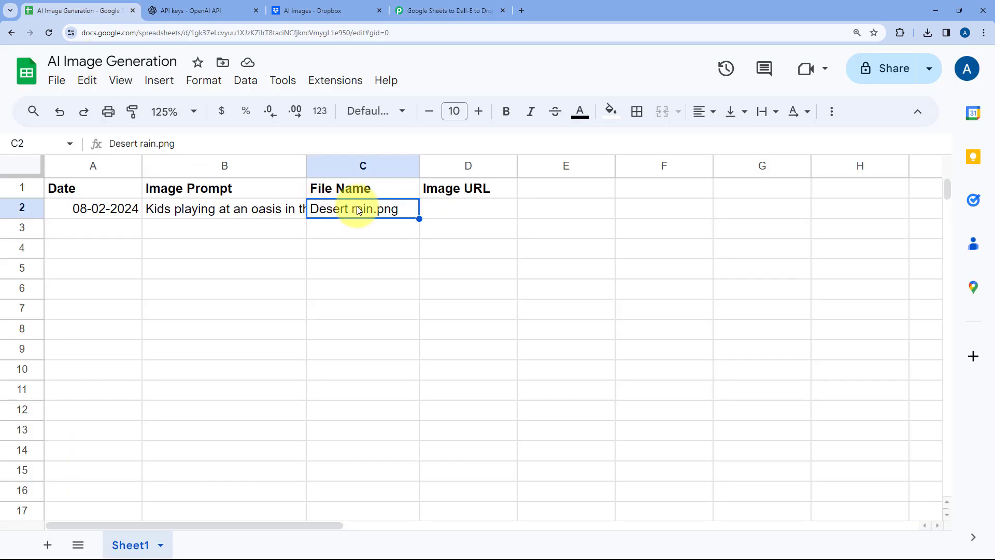
click(415, 10)
click(335, 8)
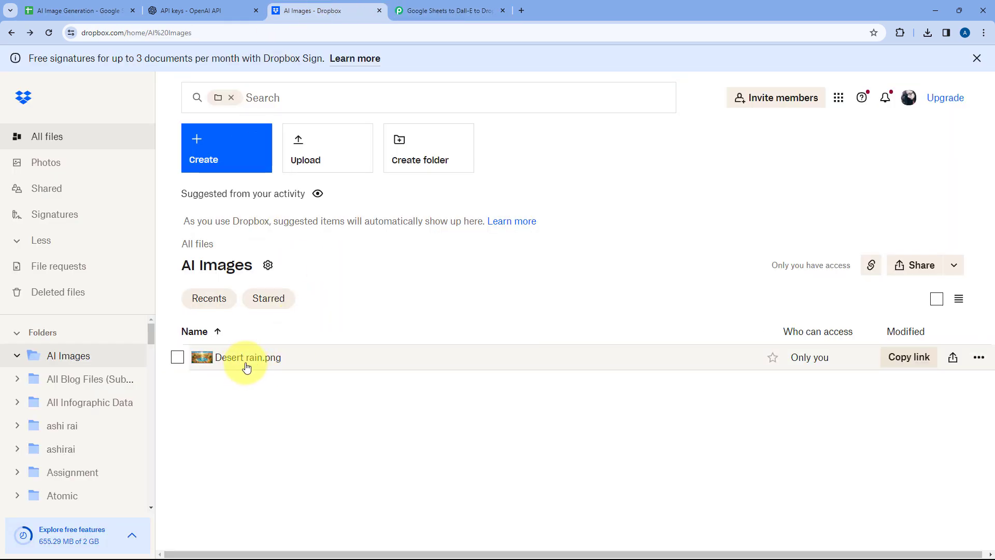
click(266, 360)
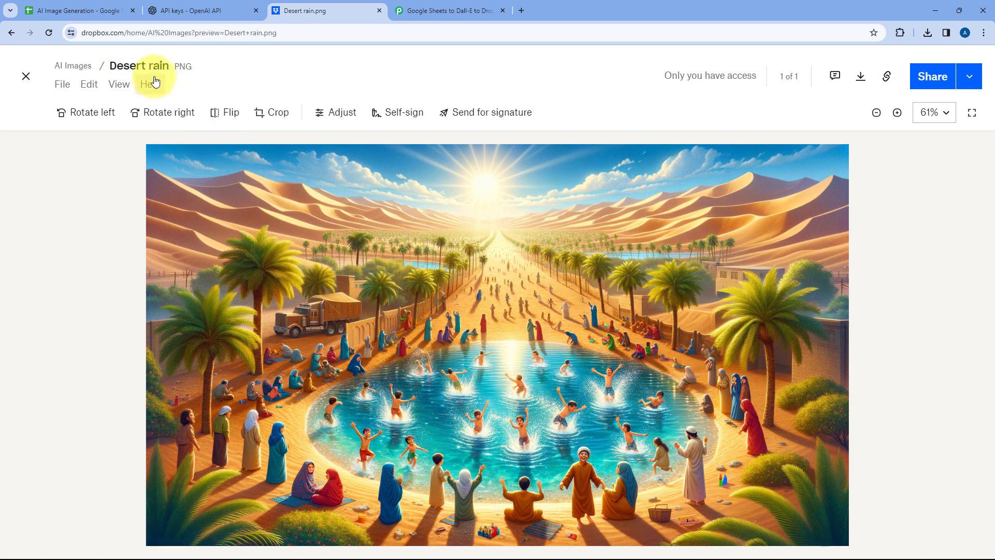
click(26, 76)
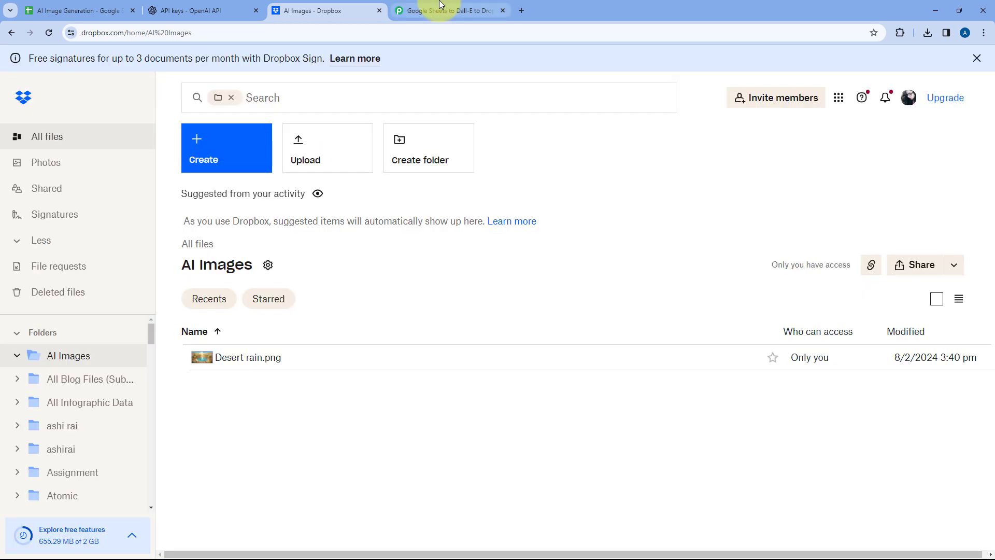
Enlarge the Res4 Link value in the Dropbox upload's response and copy the full link
click(441, 6)
scroll(484, 193, down, 2)
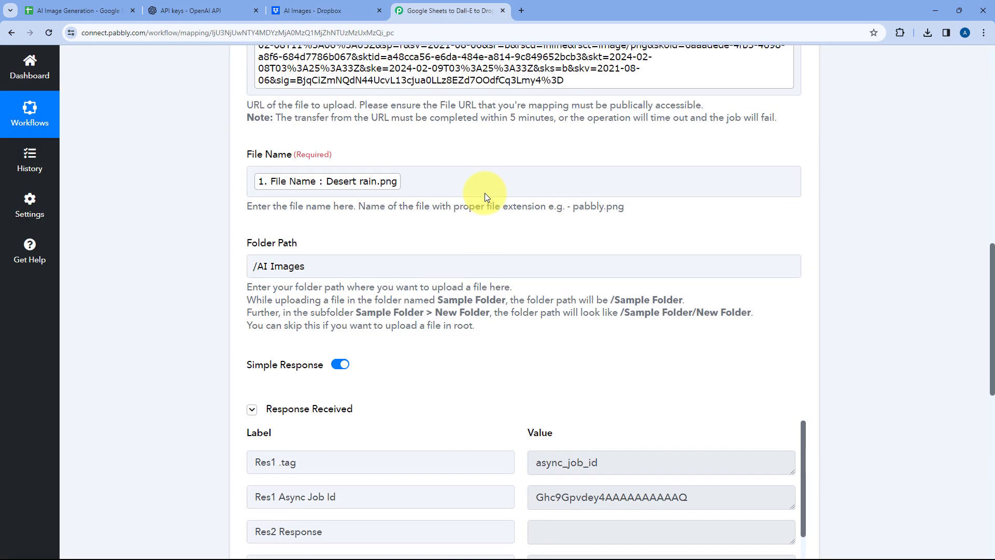
scroll(484, 197, down, 4)
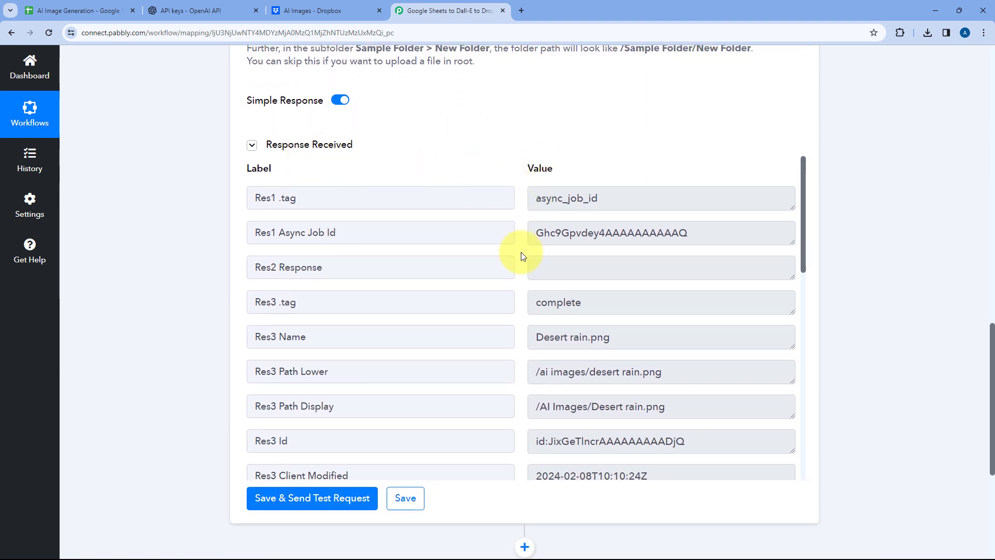
scroll(522, 255, down, 4)
scroll(522, 256, down, 7)
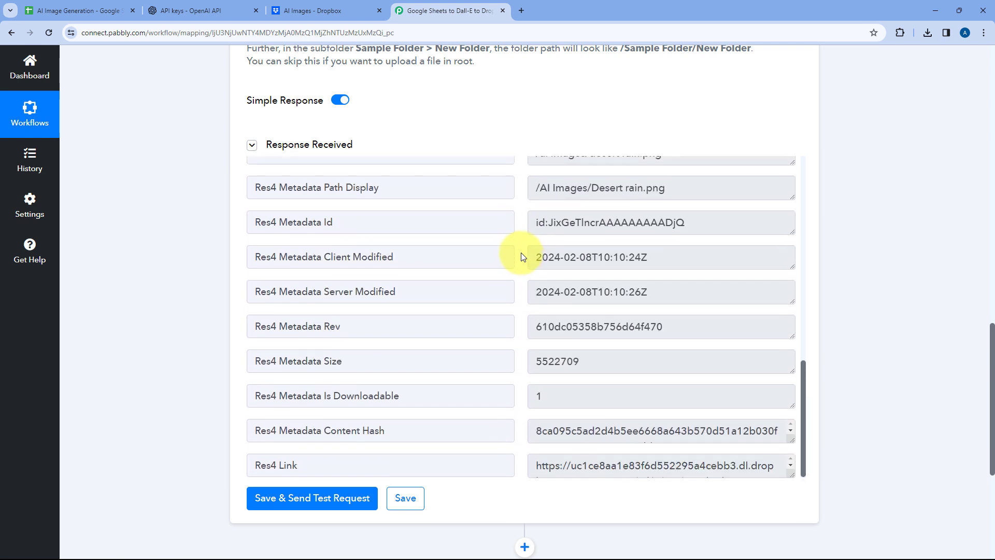
scroll(522, 240, down, 5)
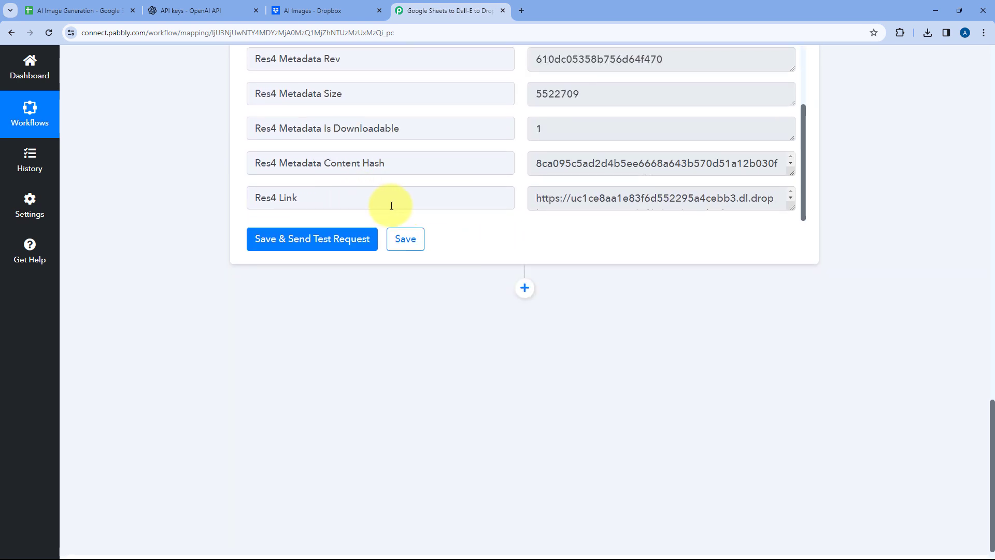
drag(785, 202, 804, 311)
scroll(605, 188, down, 2)
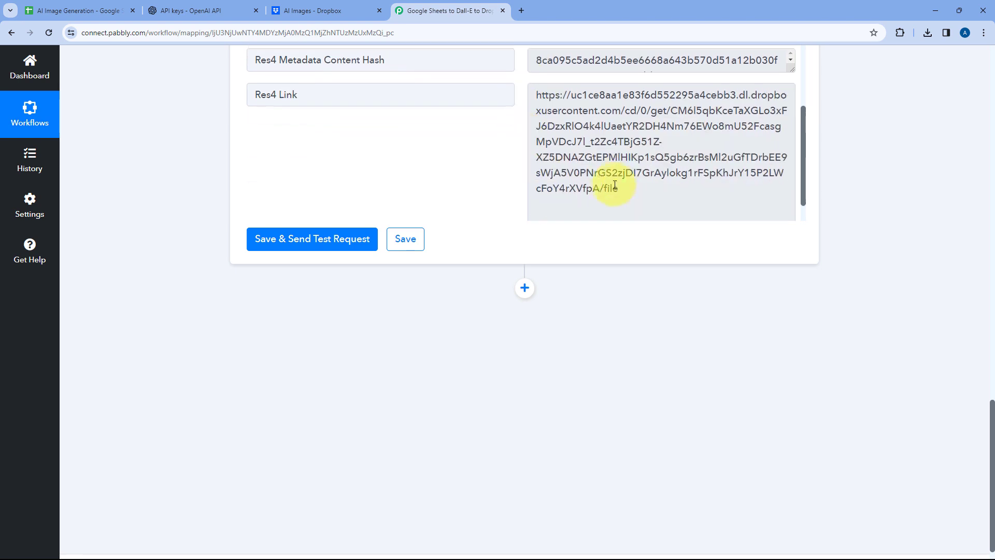
triple_click(617, 183)
right_click(565, 119)
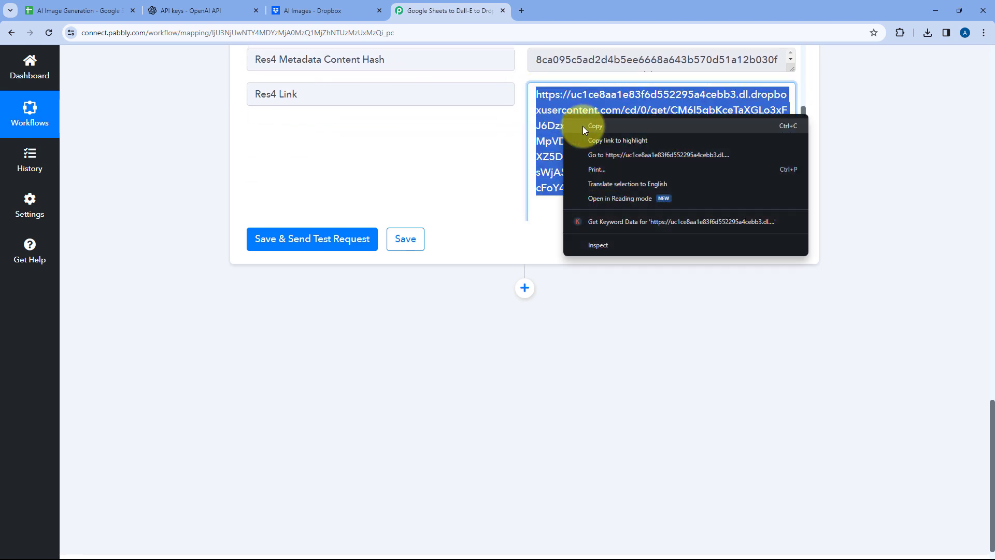
click(583, 126)
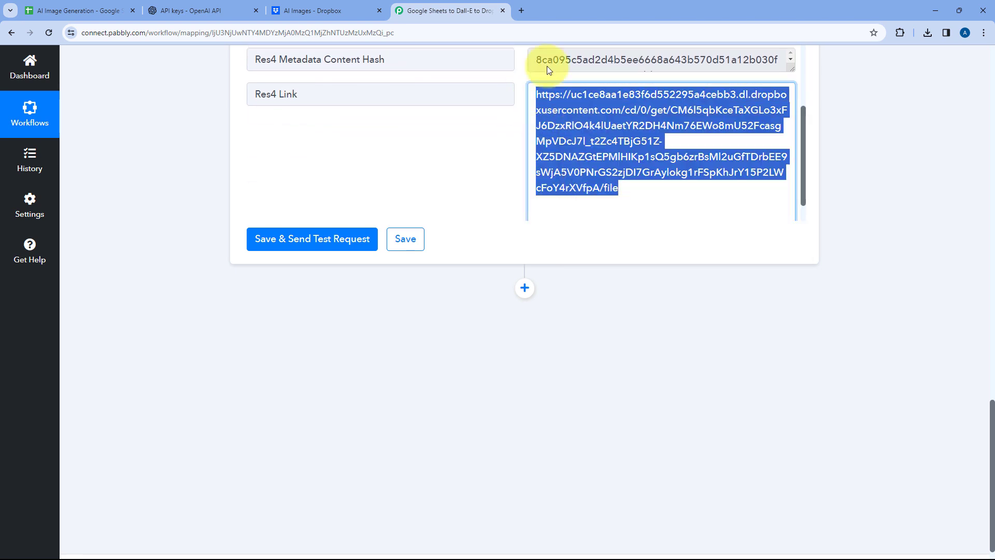
Open the copied Dropbox link in a new browser tab to view the image, and return to the workflow
click(521, 9)
key(ctrl+v)
key(Return)
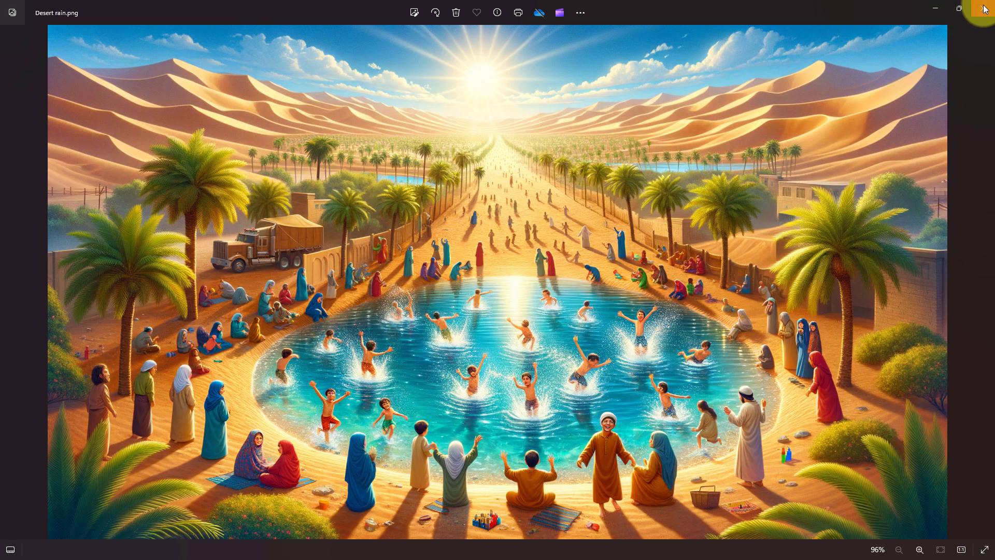
click(985, 9)
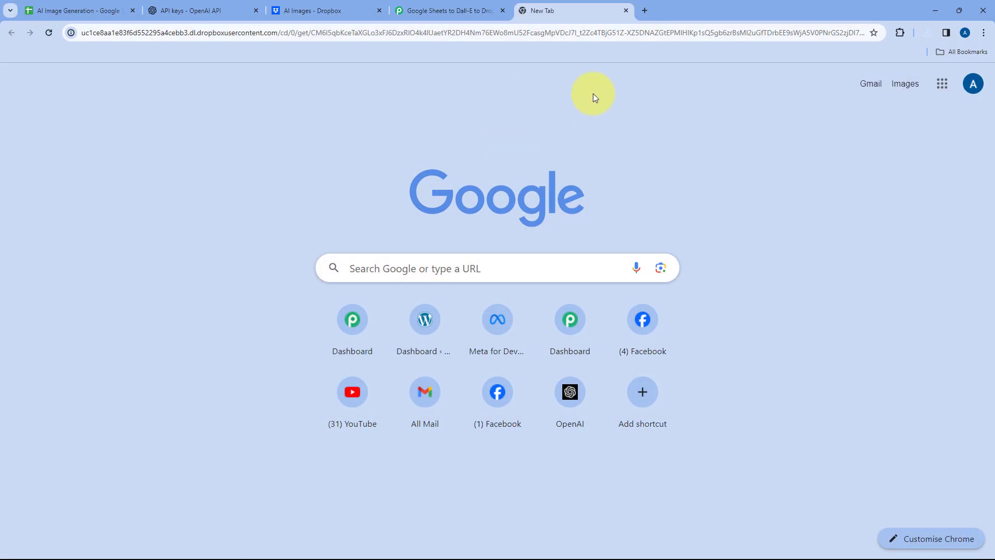
click(628, 11)
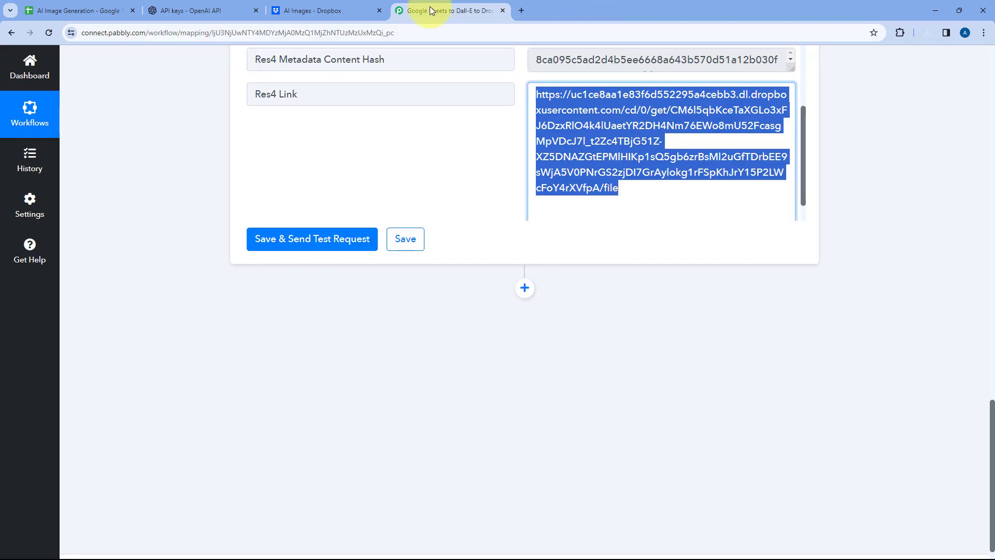
click(501, 141)
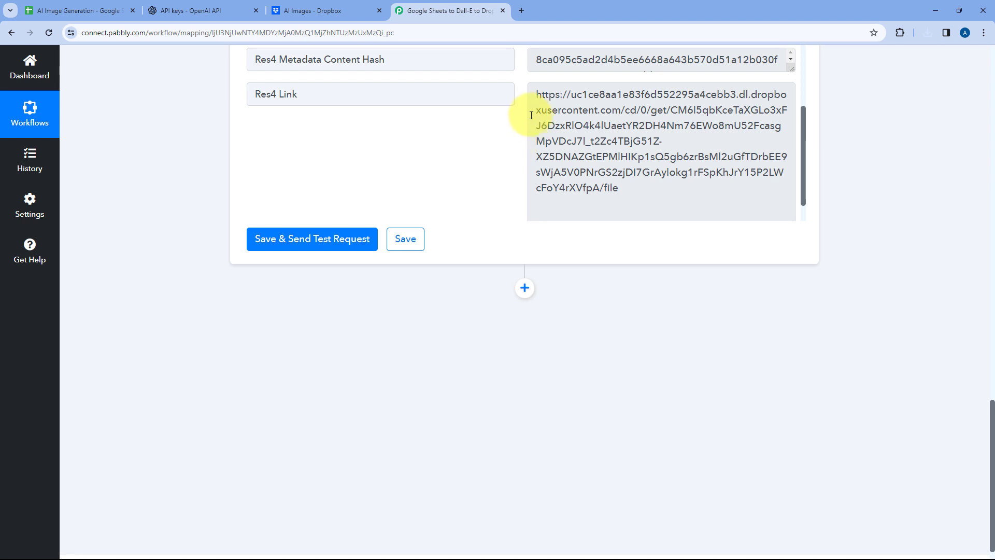
Compare the Res4 Link value with the row 2 data and the Image URL cell D2 in the AI Image Generation sheet
drag(532, 91, 631, 189)
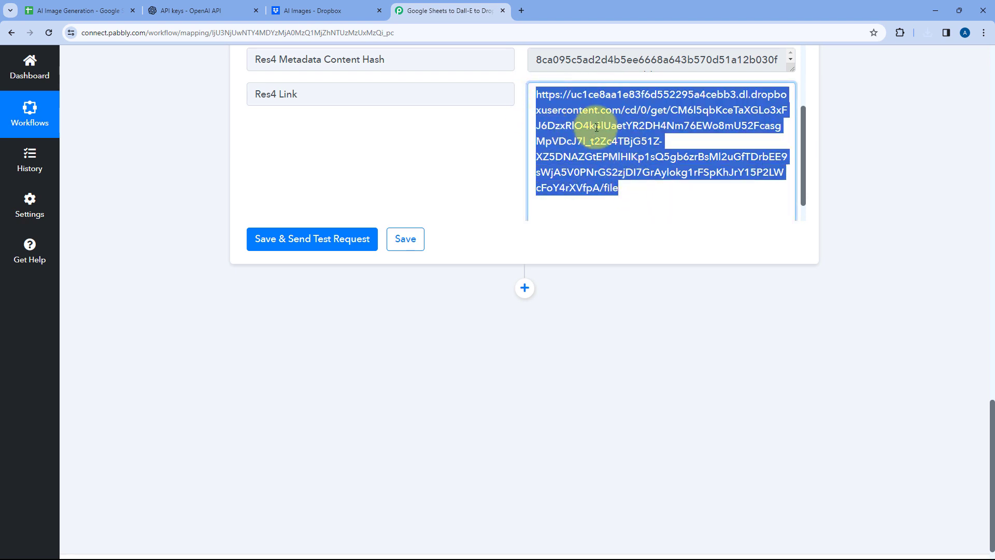
click(78, 5)
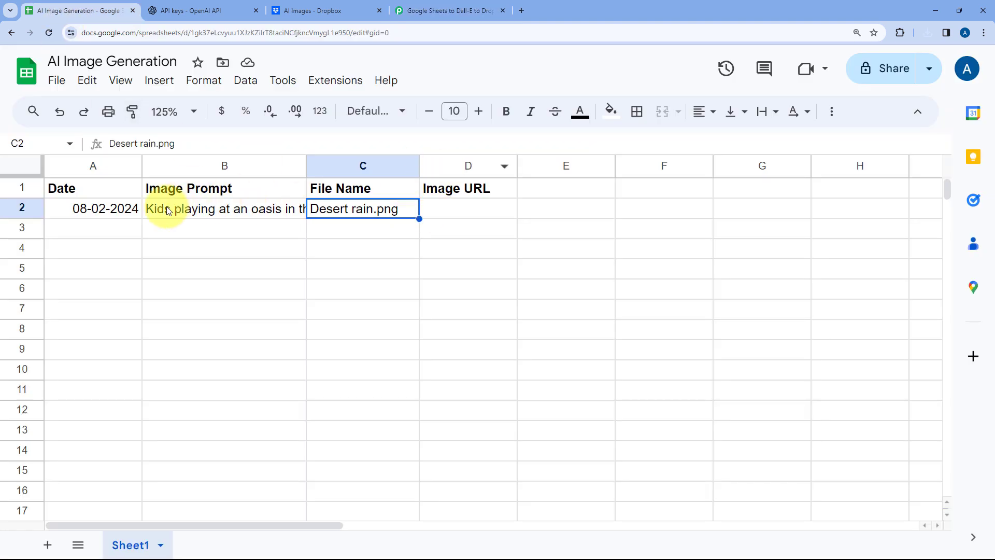
drag(104, 208, 339, 210)
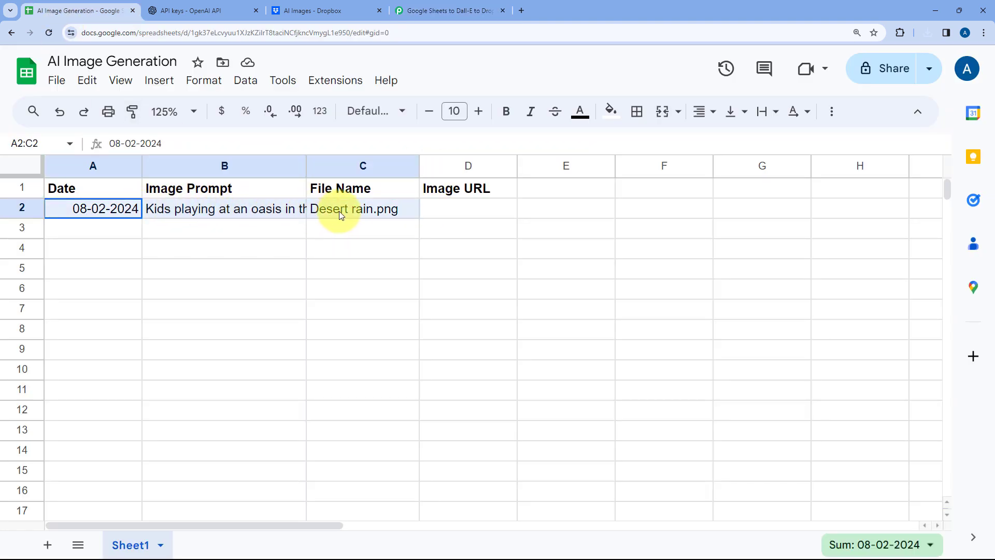
click(448, 215)
double_click(448, 211)
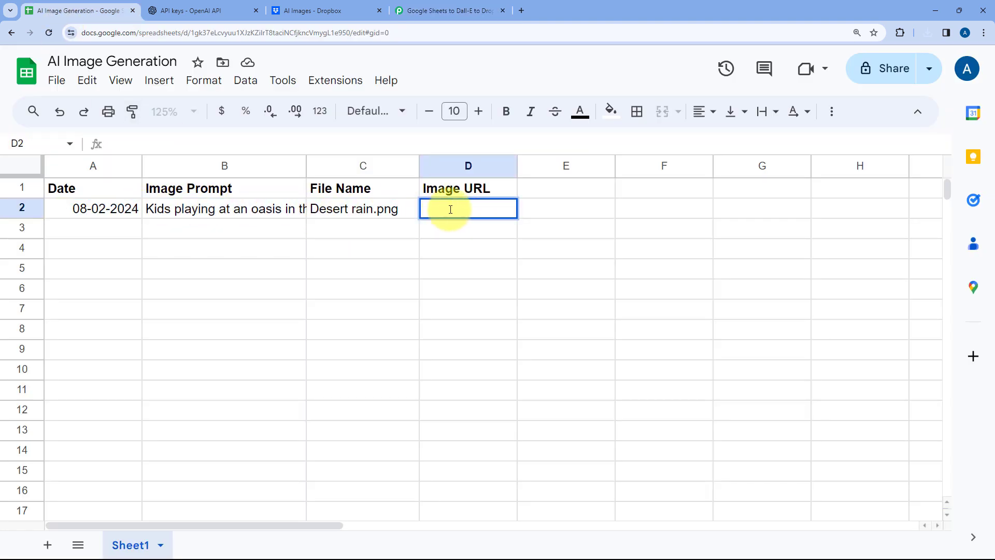
click(407, 225)
click(457, 212)
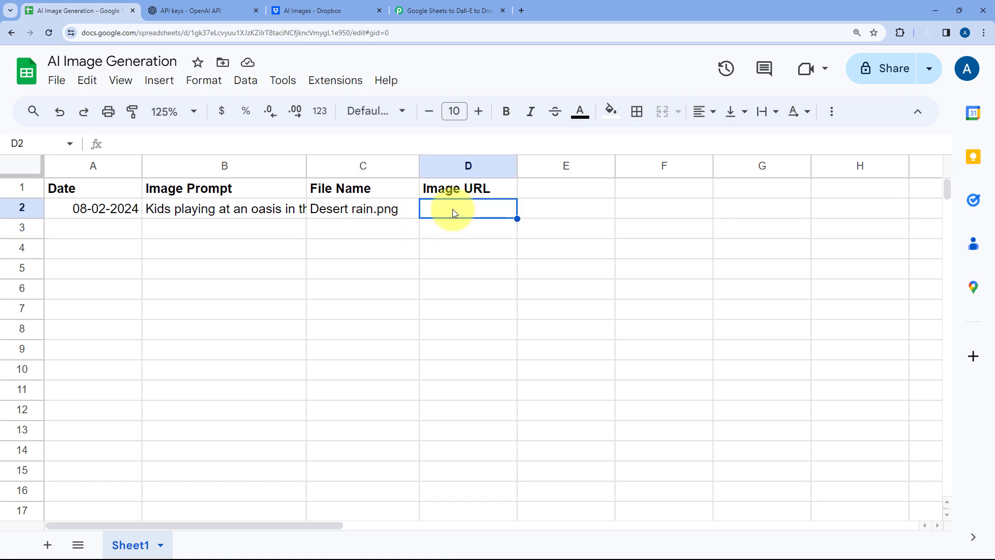
click(306, 10)
click(479, 9)
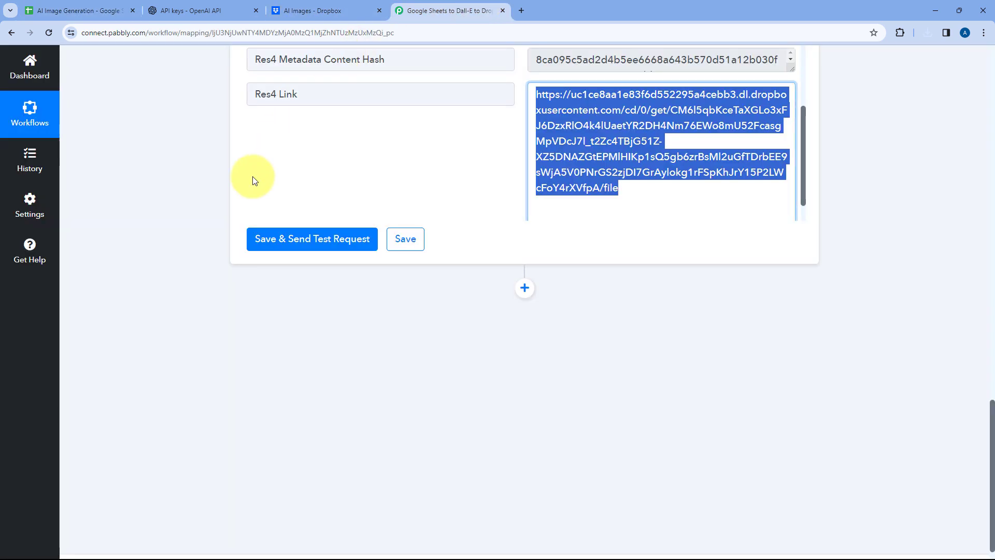
Add a new action after the Dropbox upload and choose Google Sheets as its app
click(527, 290)
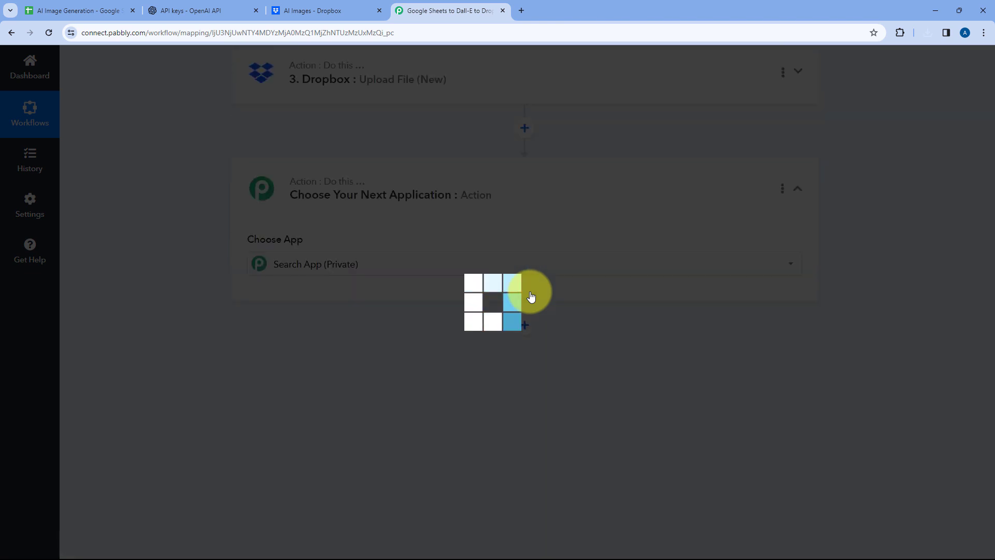
text(Go)
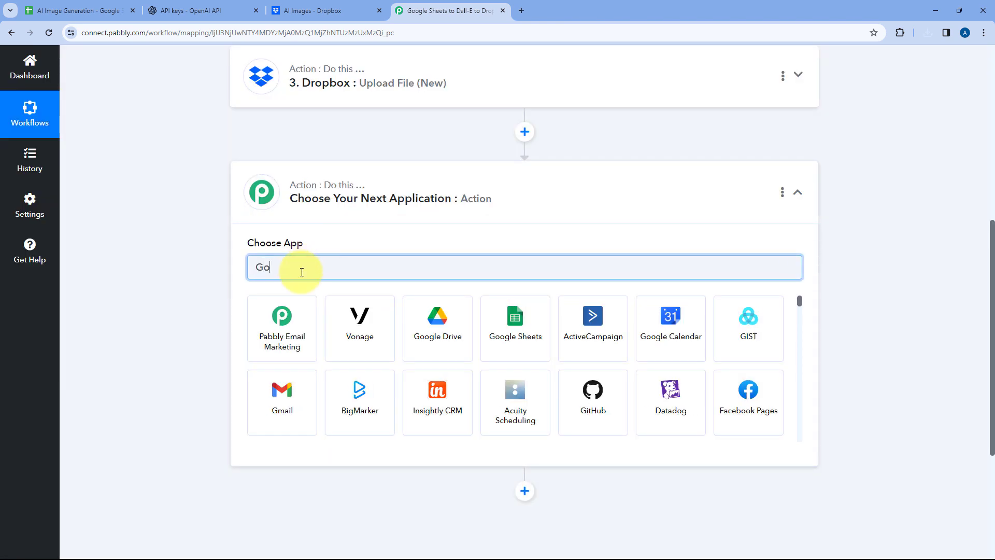
text(ogle Sheets)
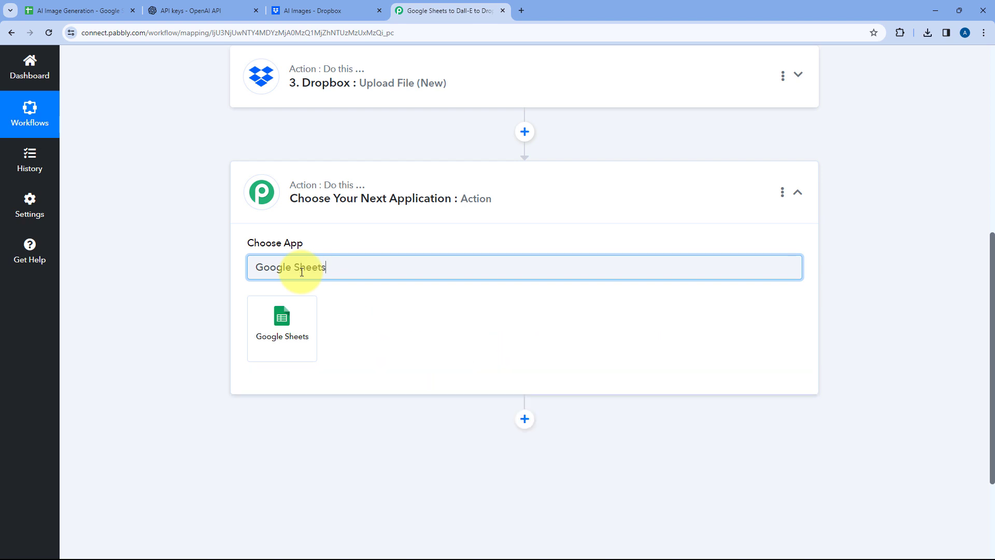
click(299, 324)
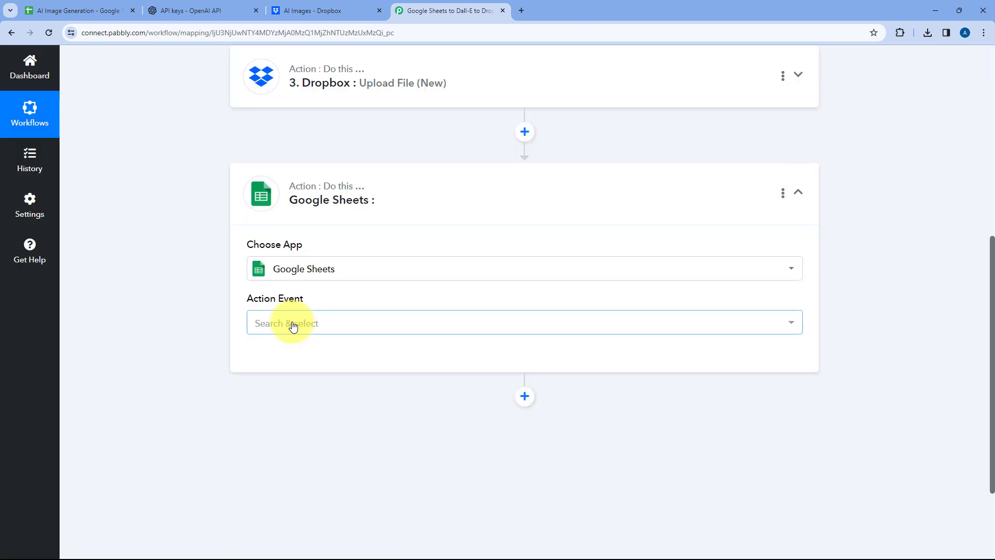
scroll(344, 282, down, 2)
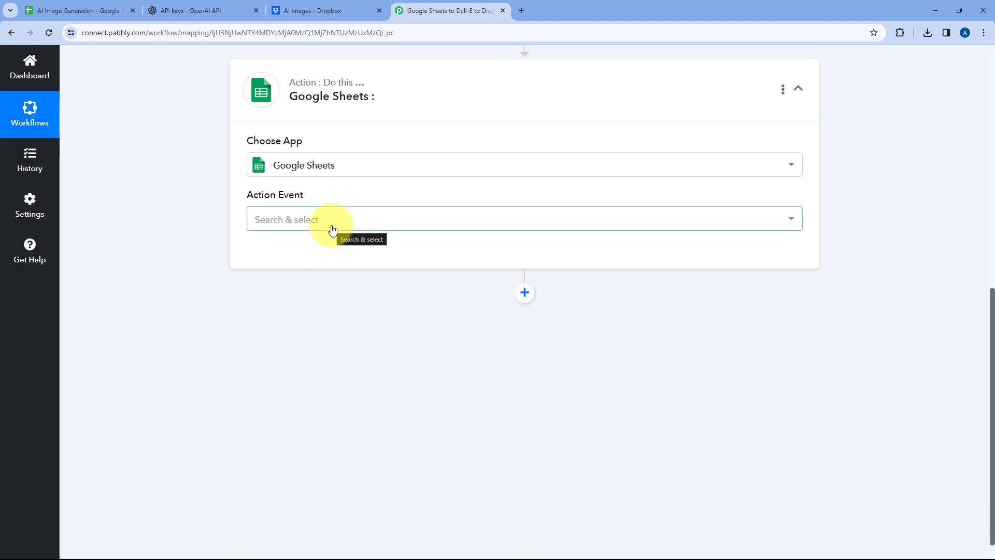
Check the Image URL cell in the AI Image Generation sheet and set the Google Sheets action event to Update Cell Value
click(77, 10)
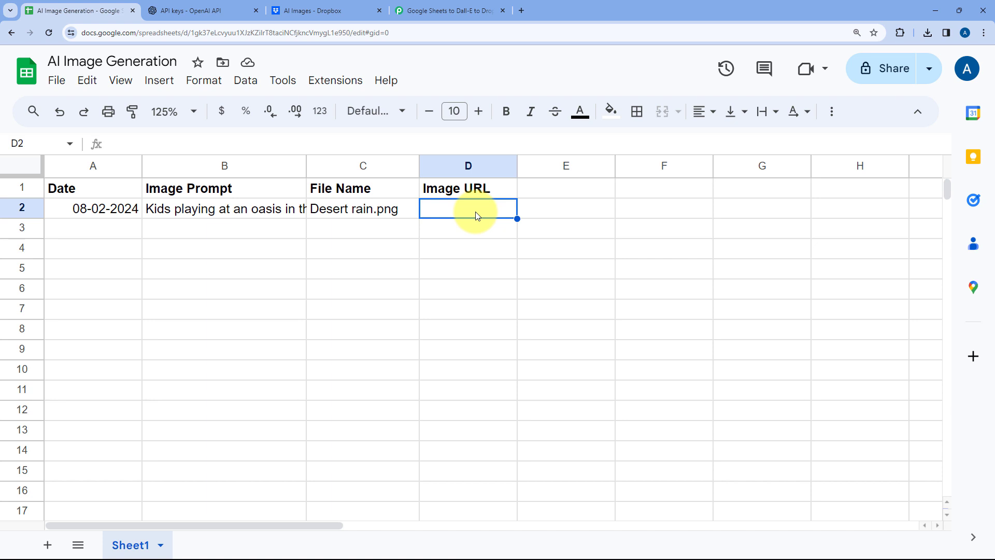
click(438, 10)
click(313, 214)
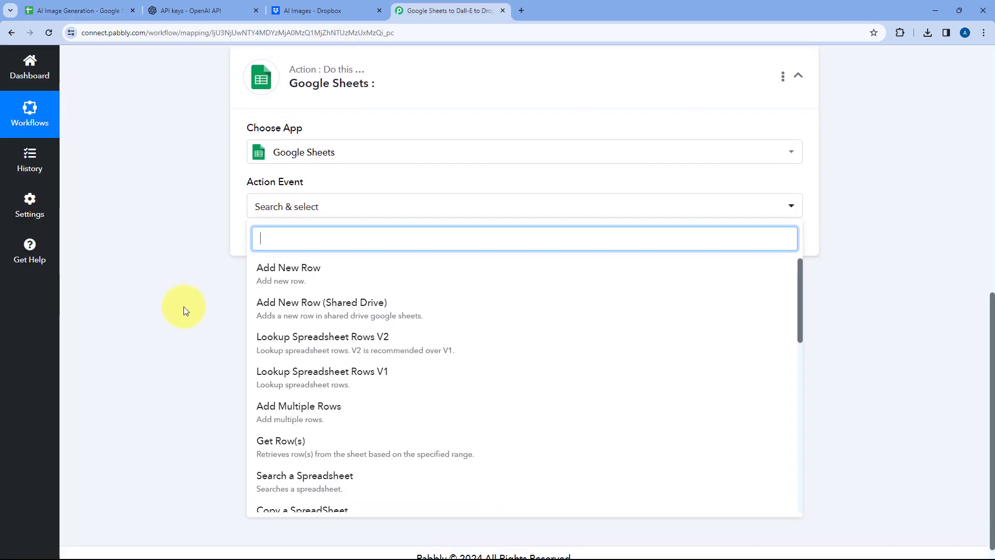
scroll(328, 297, down, 10)
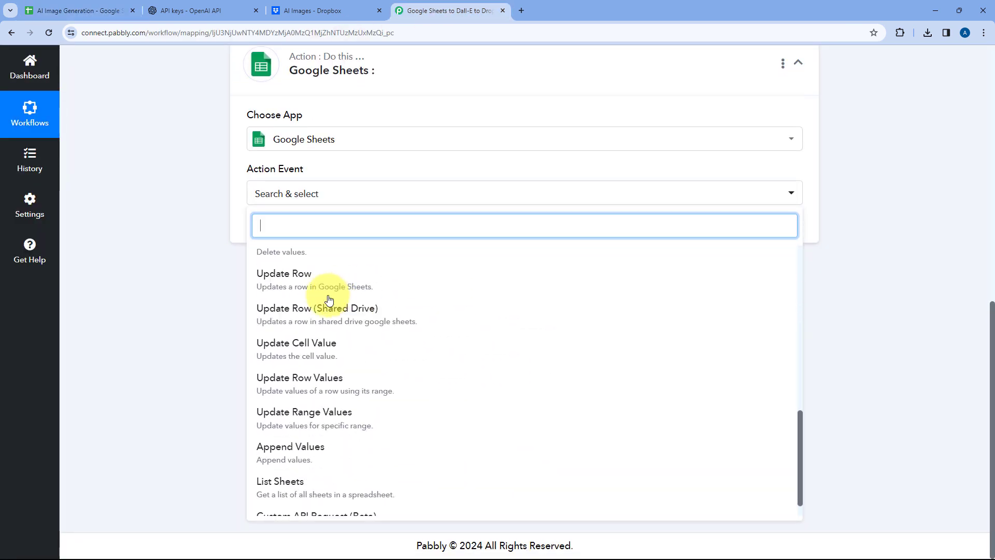
click(289, 348)
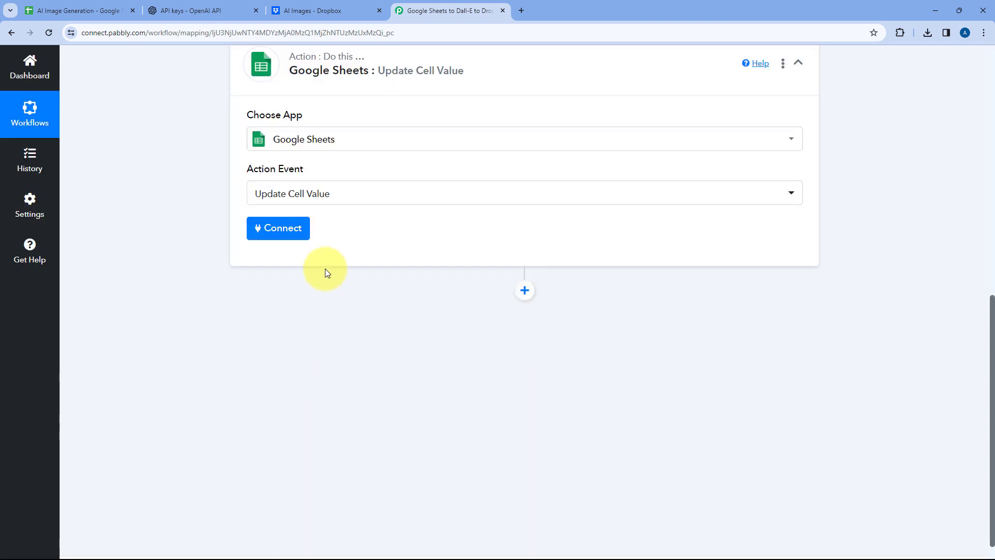
Connect the action through a new Google Sheets connection, signing in with the Google account and granting Pabbly Connect Sheets access
click(279, 230)
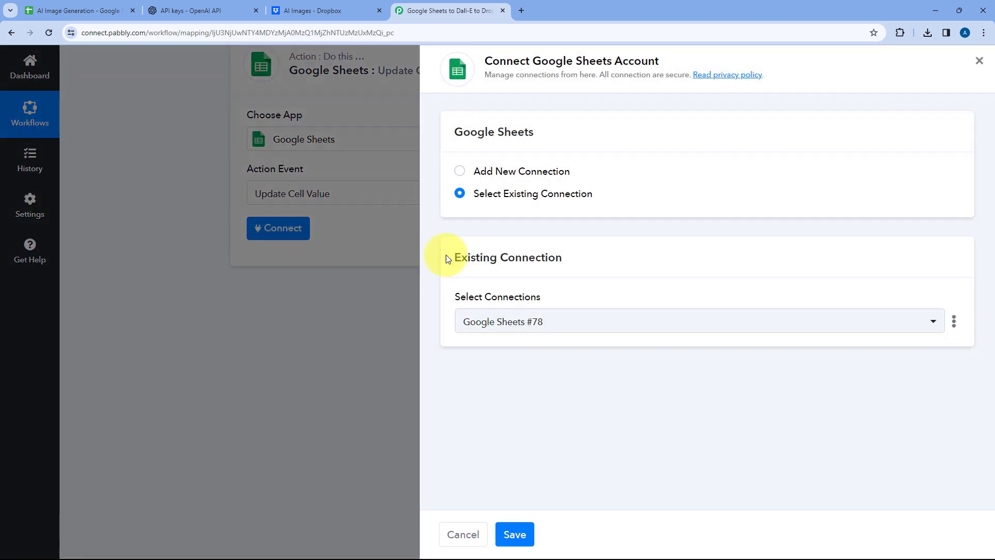
click(459, 172)
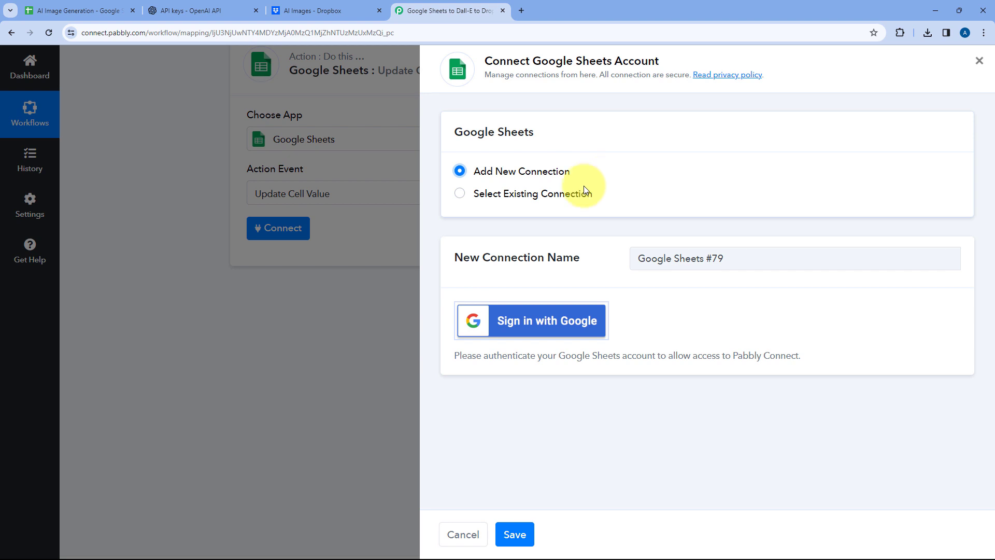
click(534, 331)
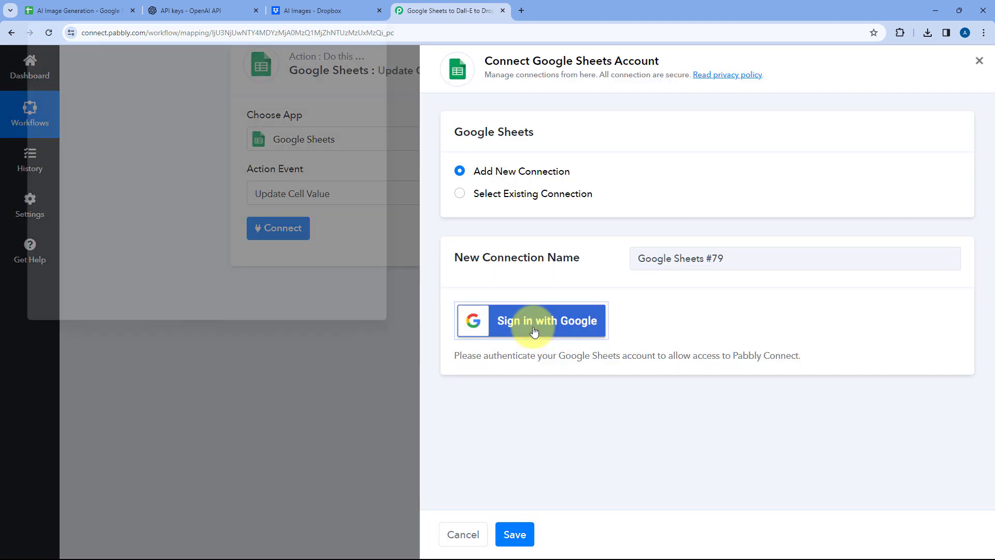
scroll(189, 298, down, 2)
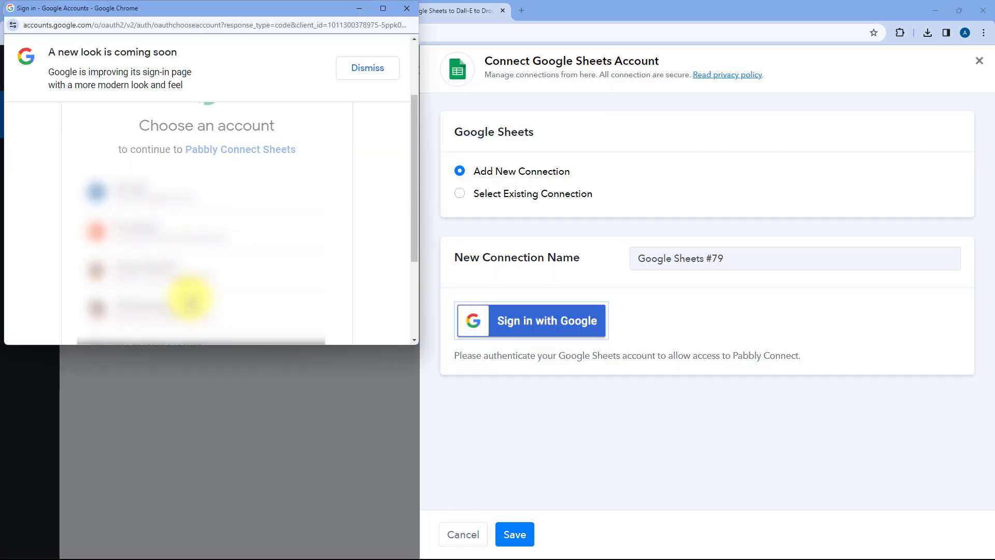
click(192, 295)
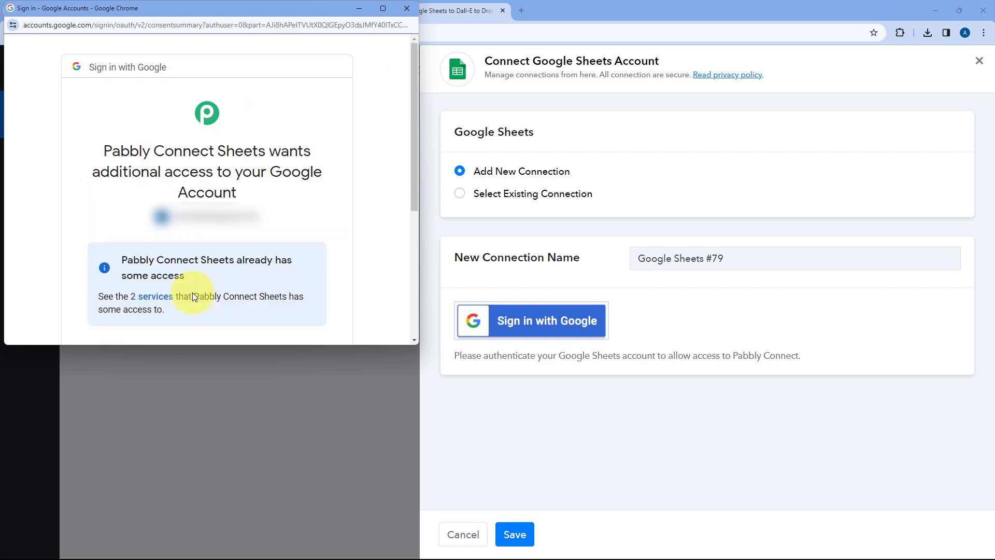
scroll(192, 263, down, 5)
click(257, 251)
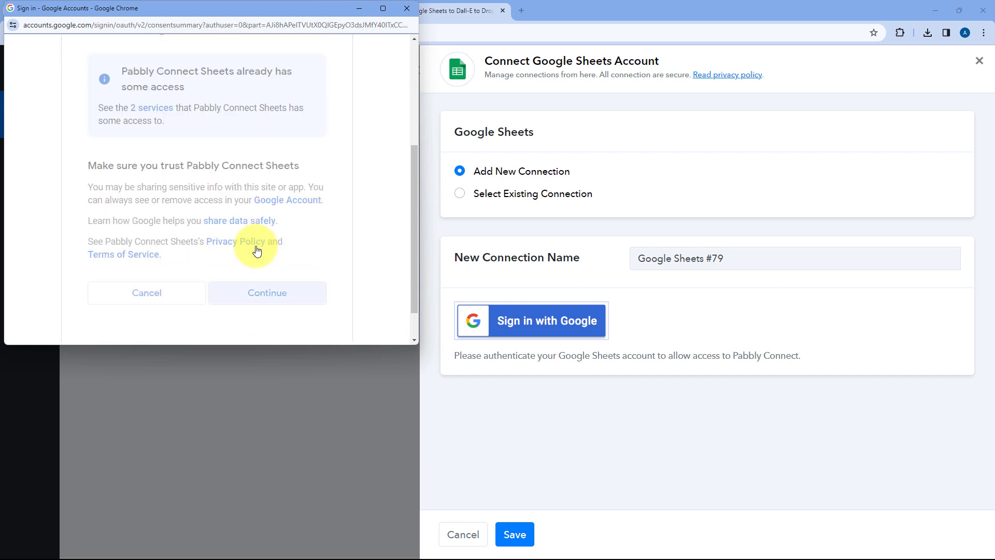
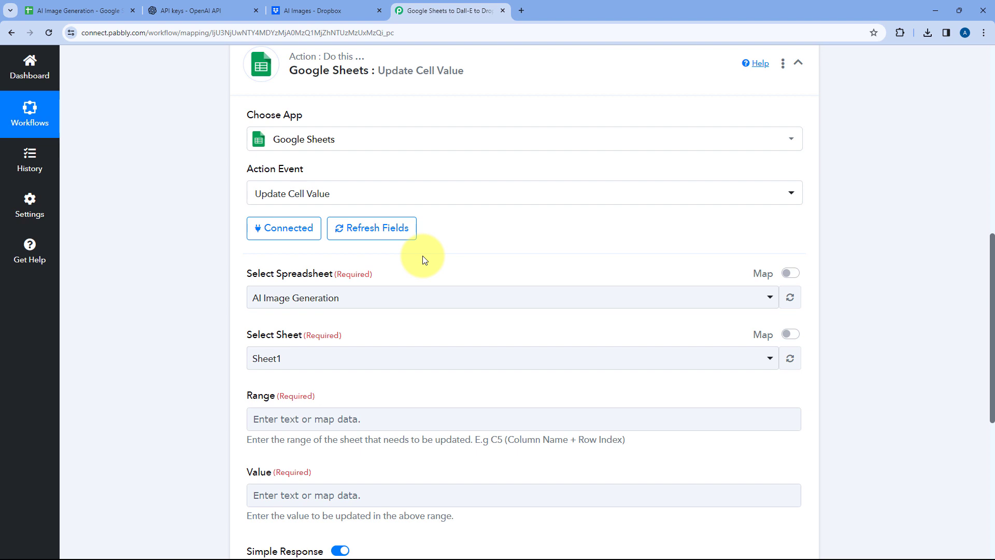
Choose AI Image Generation as the spreadsheet to update, checking the name against the open Google Sheets file
scroll(424, 260, down, 1)
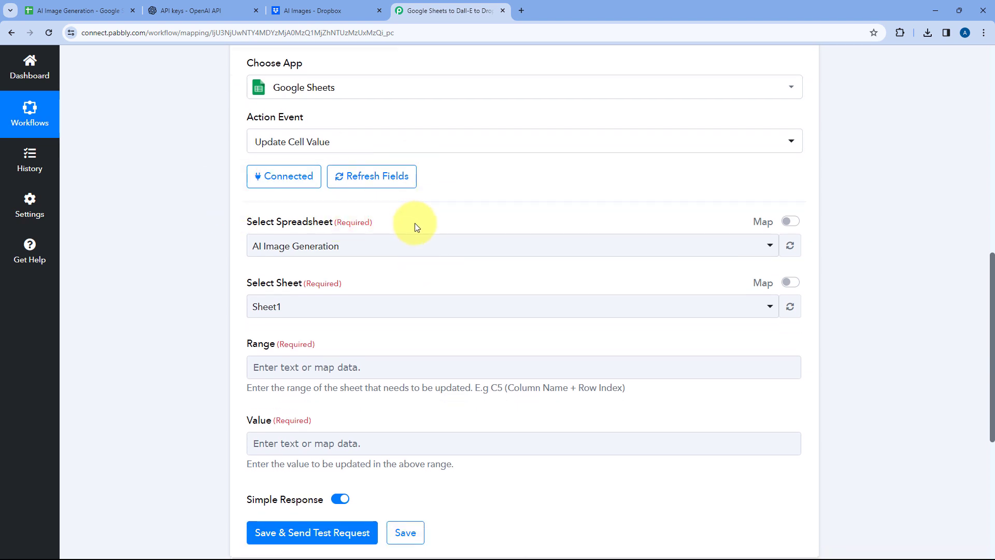
scroll(241, 207, down, 1)
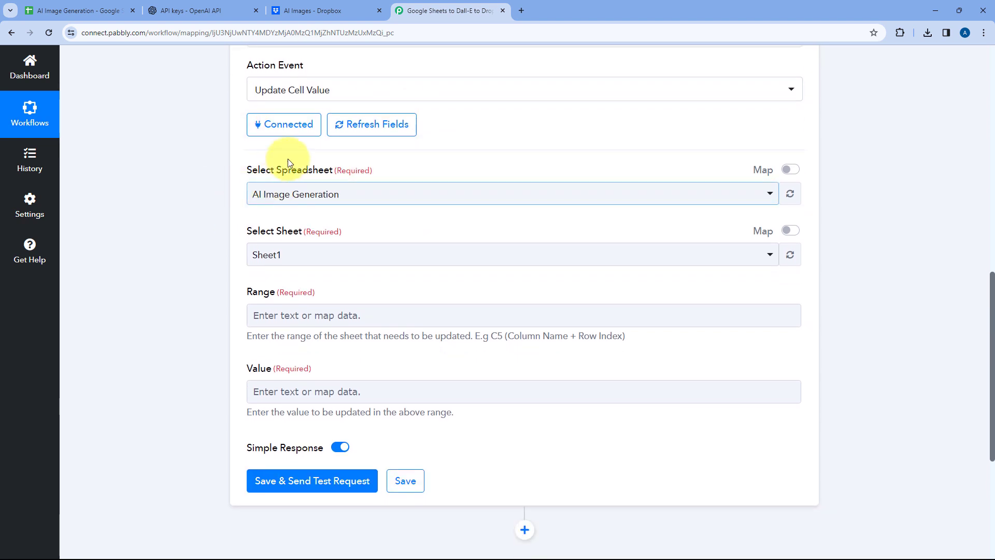
click(411, 193)
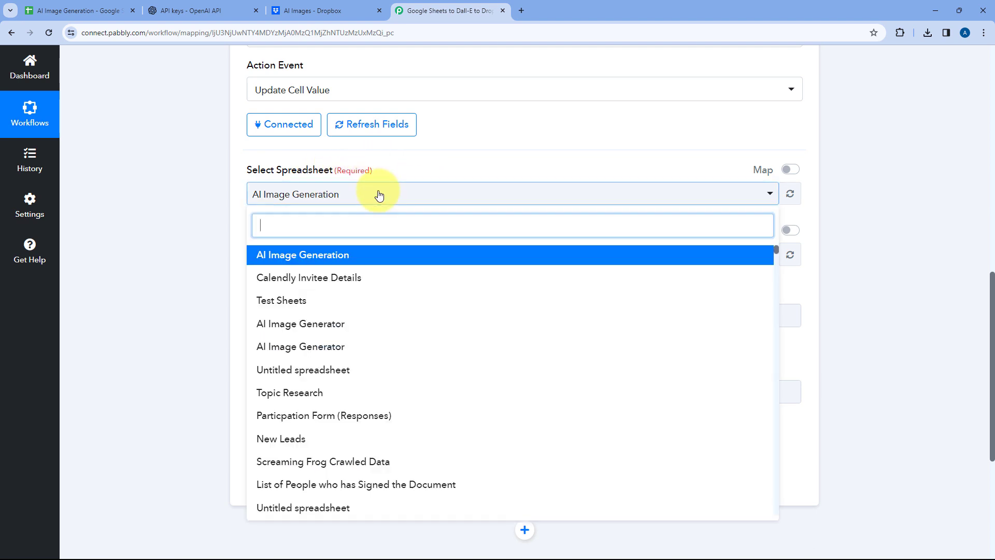
scroll(311, 249, down, 1)
scroll(315, 263, down, 15)
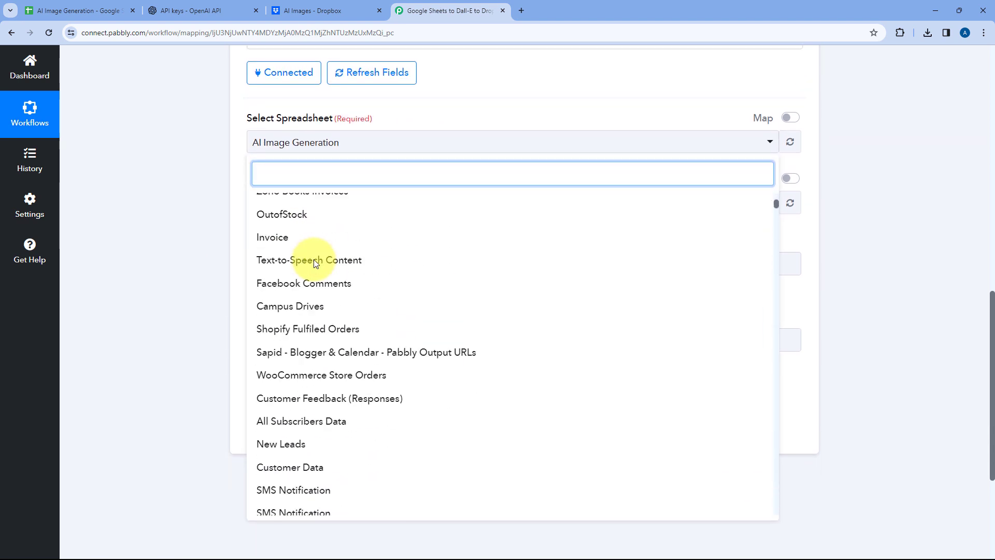
scroll(316, 263, up, 10)
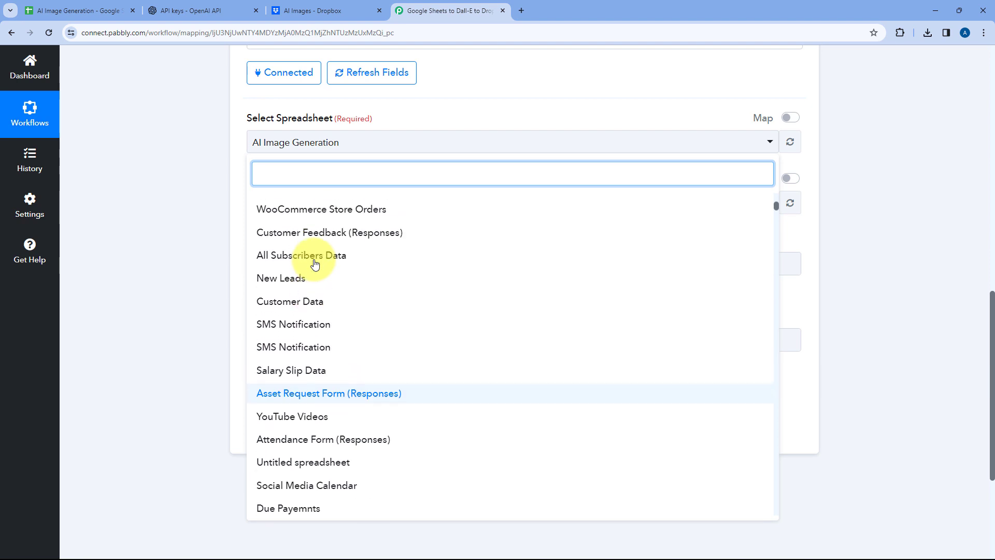
scroll(313, 263, up, 5)
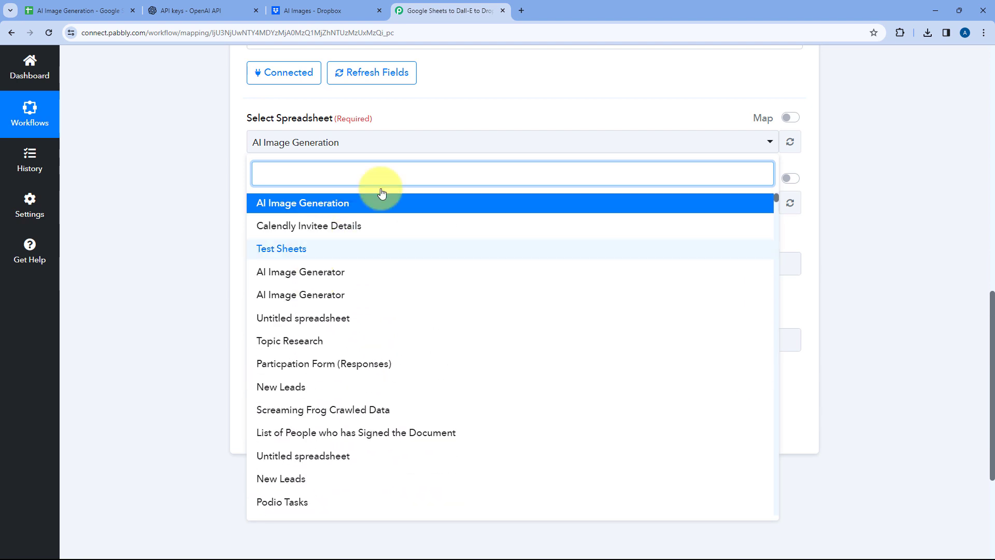
click(99, 11)
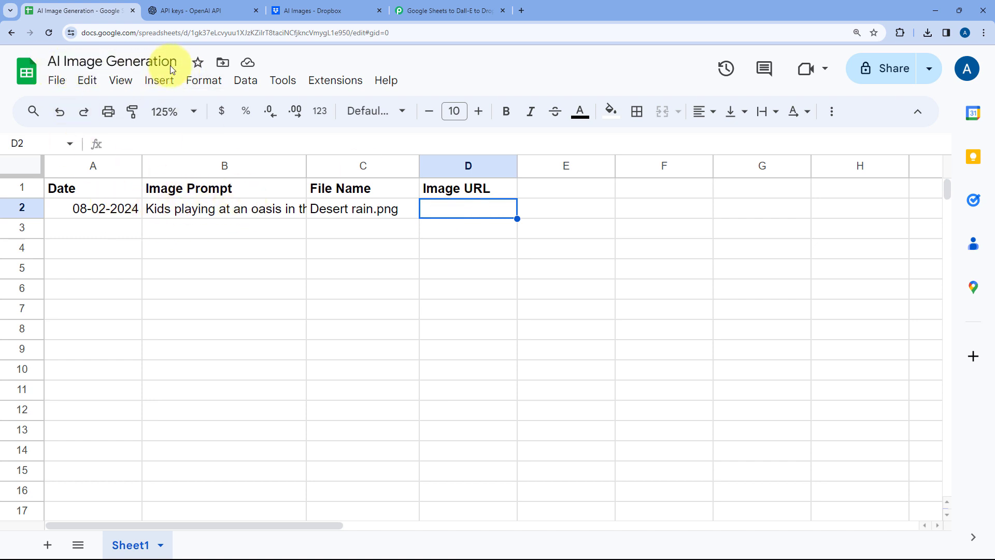
click(248, 145)
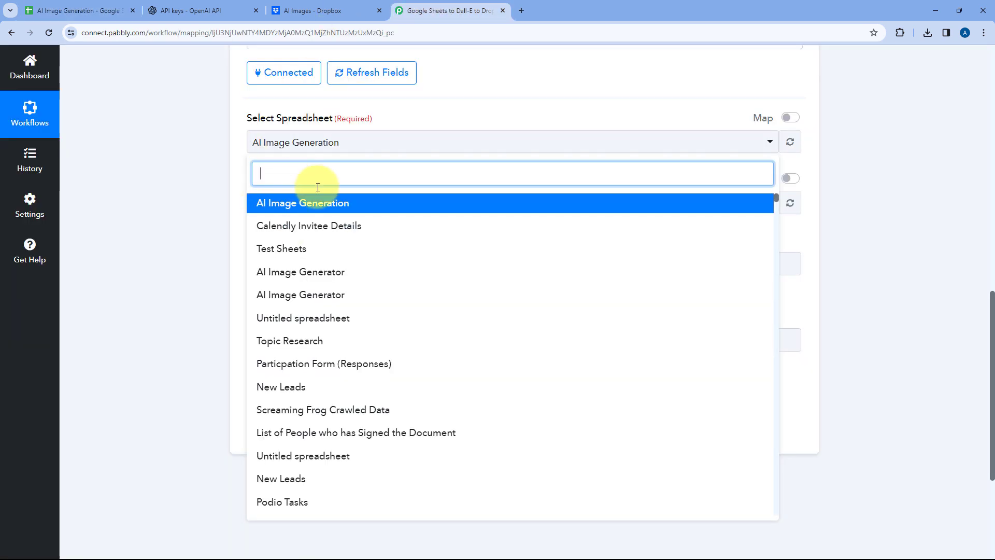
click(293, 204)
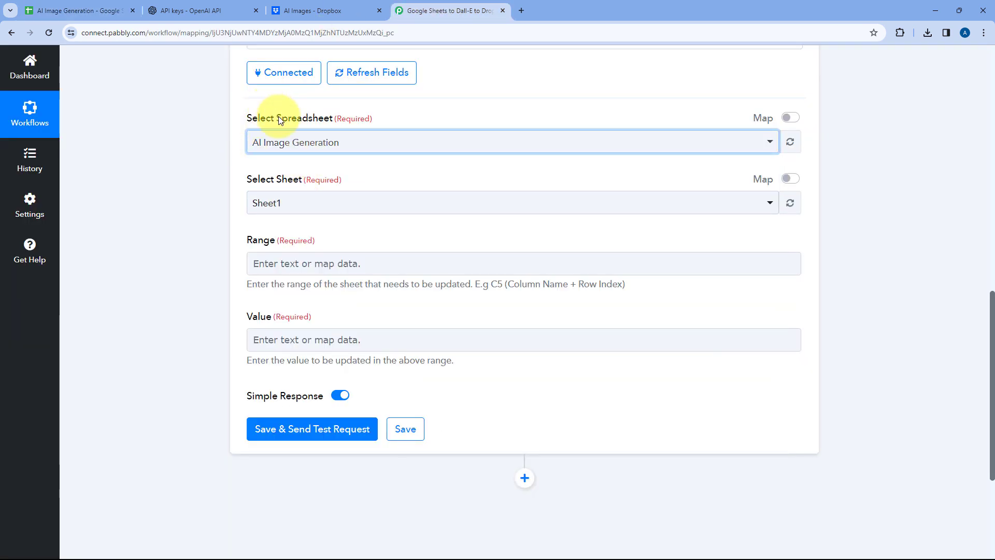
Check the sheet name in the spreadsheet and select Sheet1 as the sheet for the Update Cell Value action
click(99, 13)
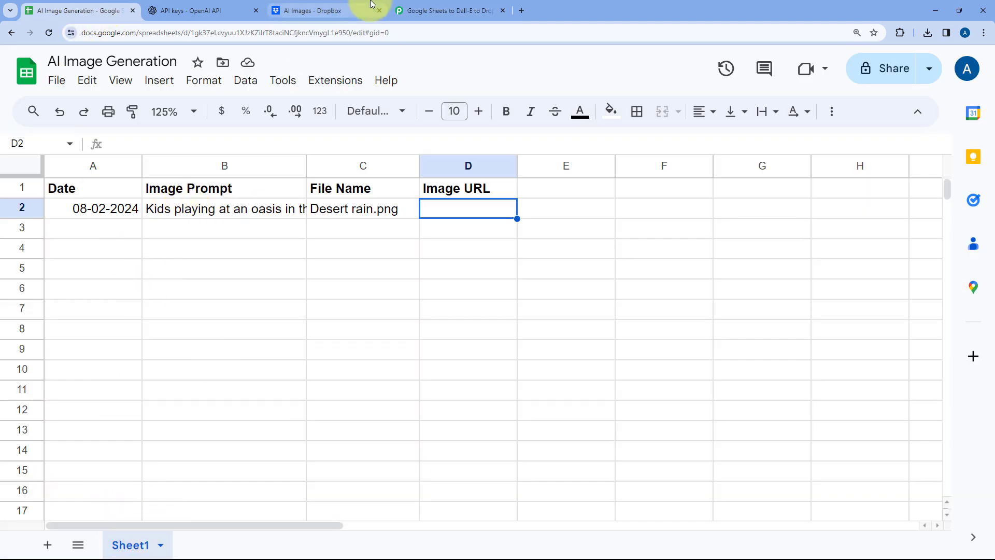
click(415, 11)
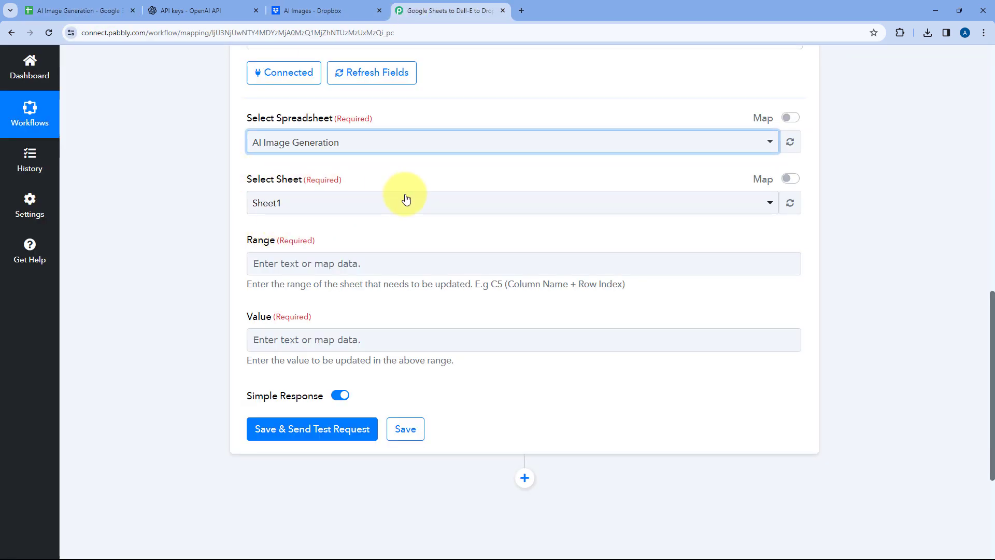
click(354, 204)
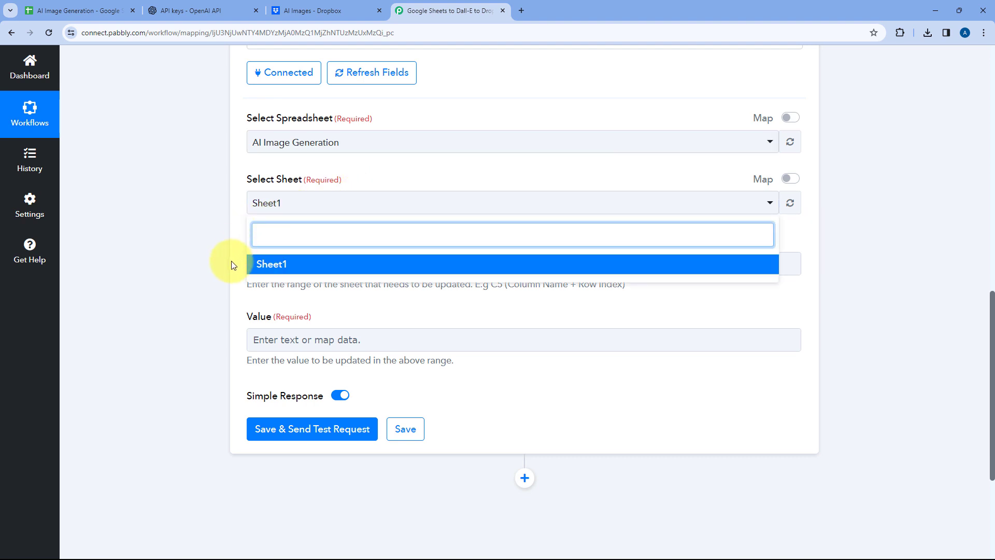
click(296, 265)
click(299, 230)
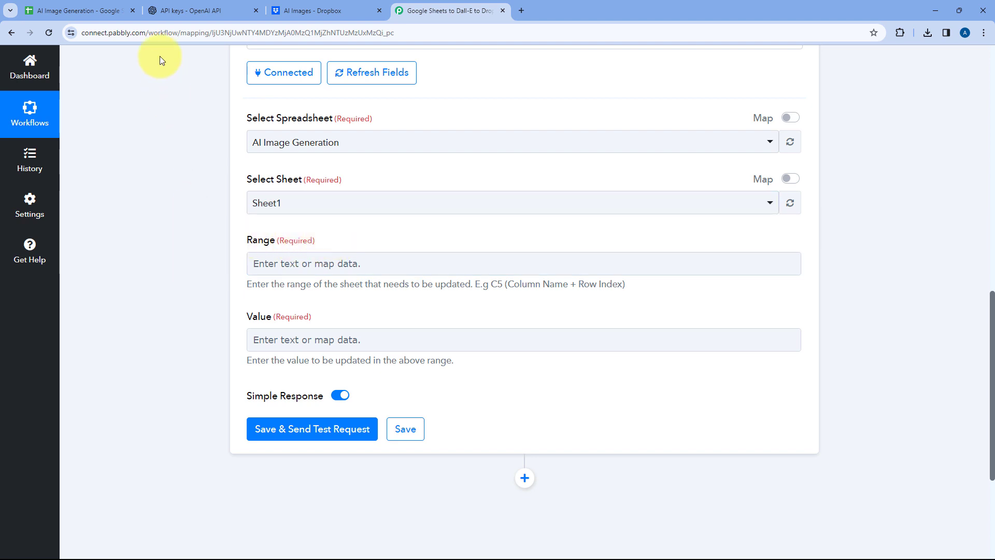
Examine the cell references down the Image URL column, including D2 and D3, to work out what the action's Range field needs
click(99, 10)
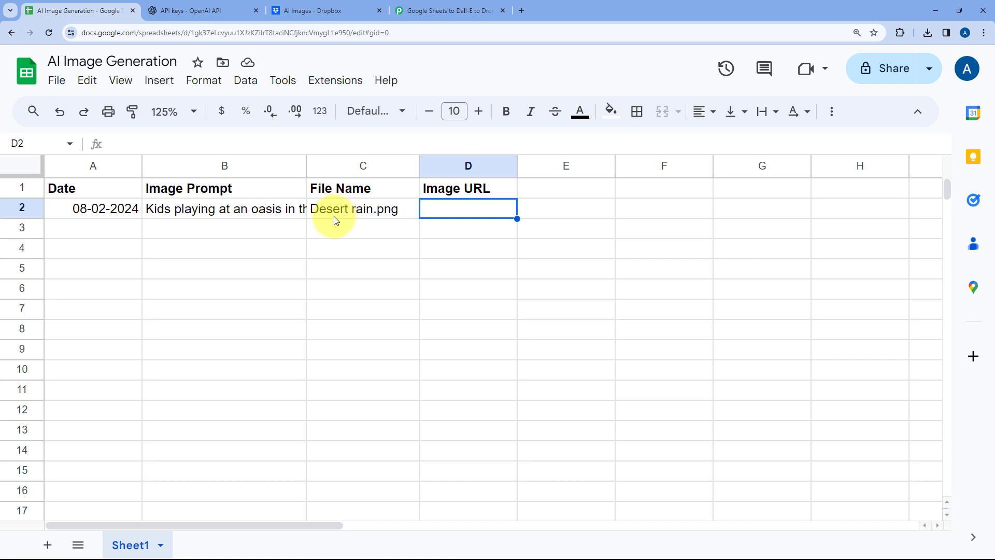
click(446, 10)
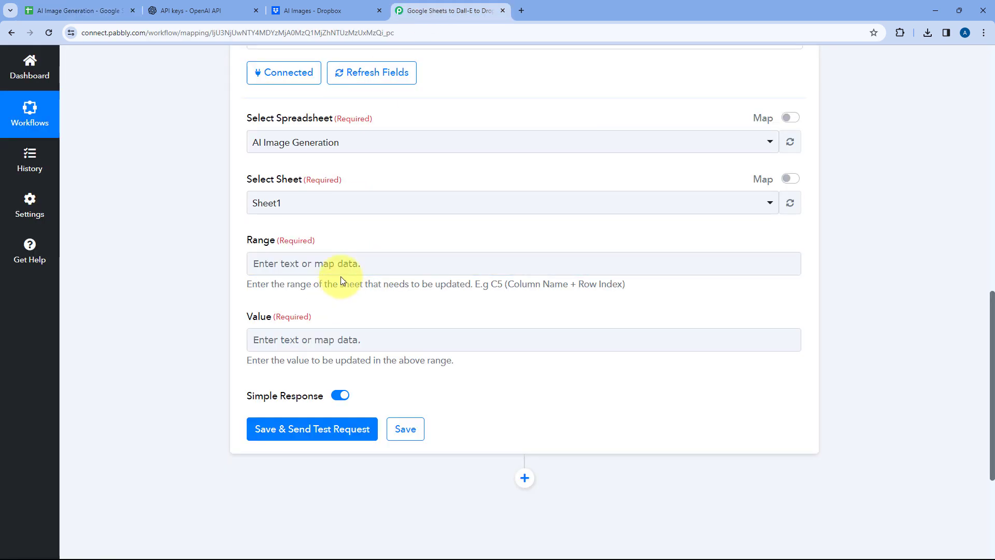
click(104, 10)
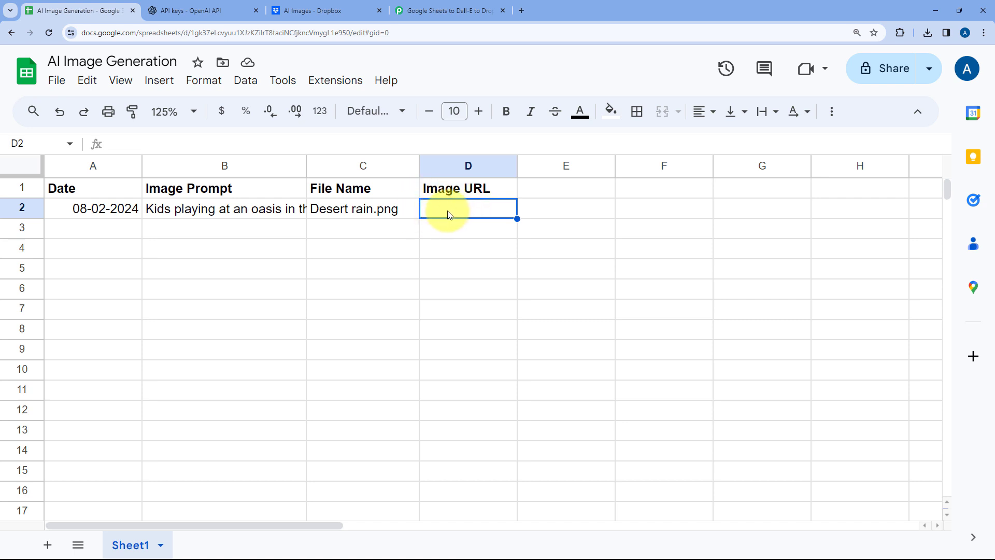
click(37, 143)
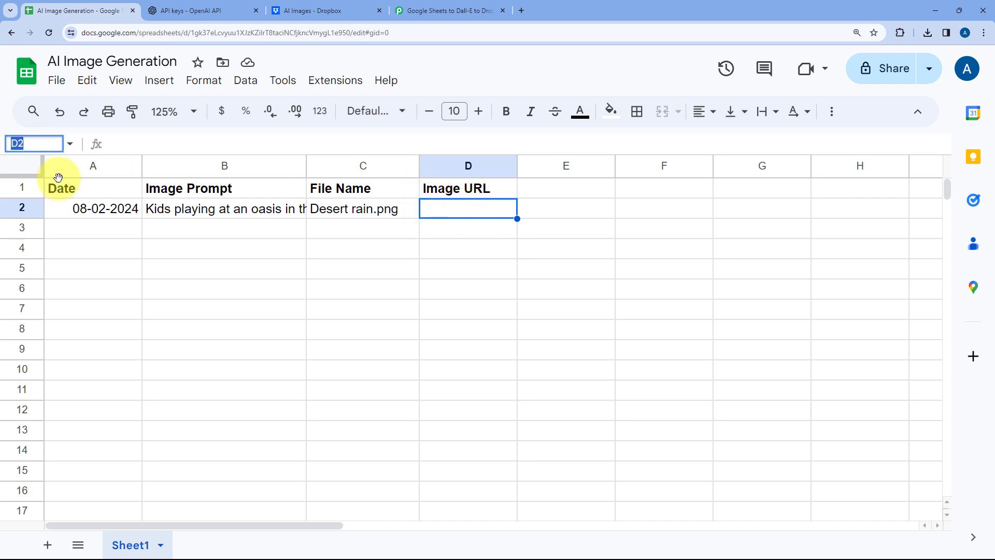
click(33, 141)
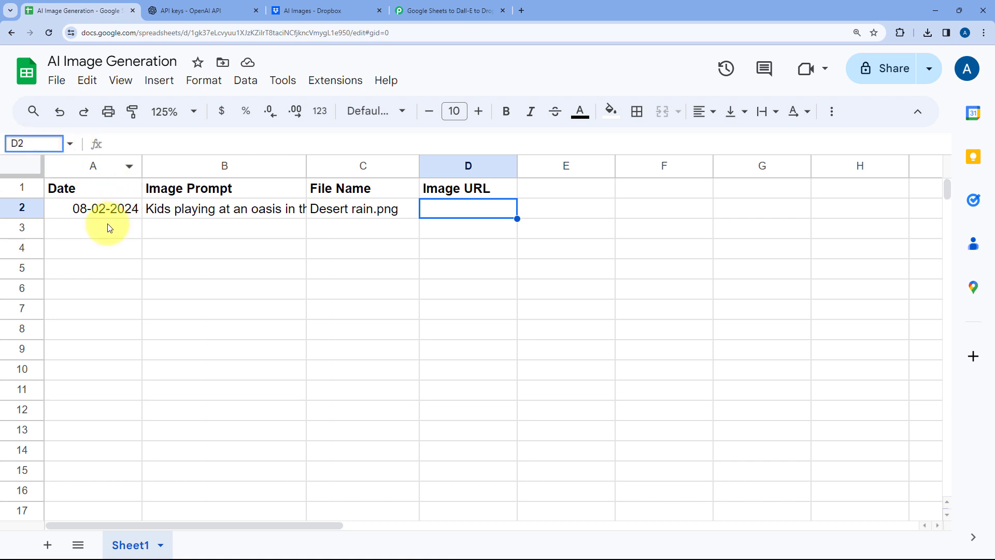
drag(109, 228, 322, 230)
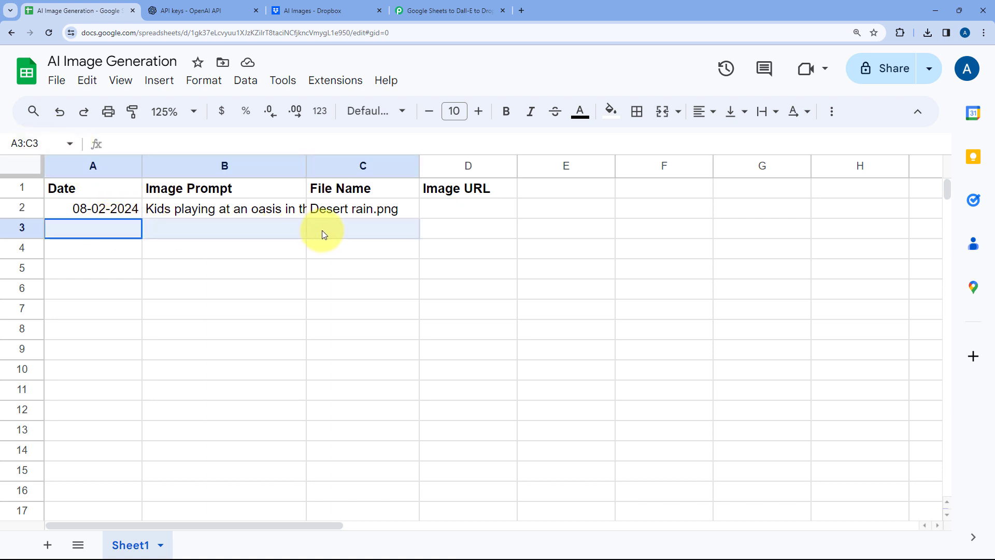
click(446, 230)
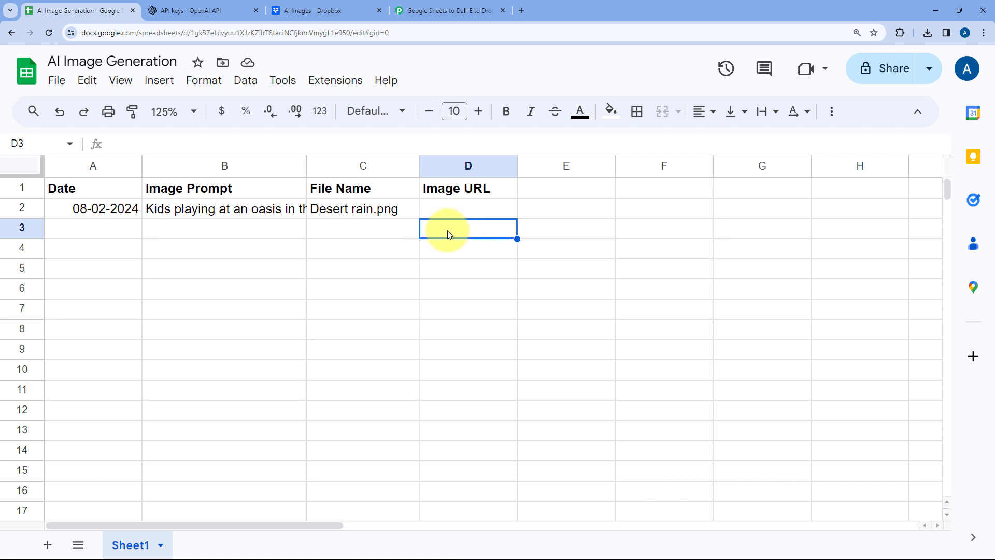
click(456, 208)
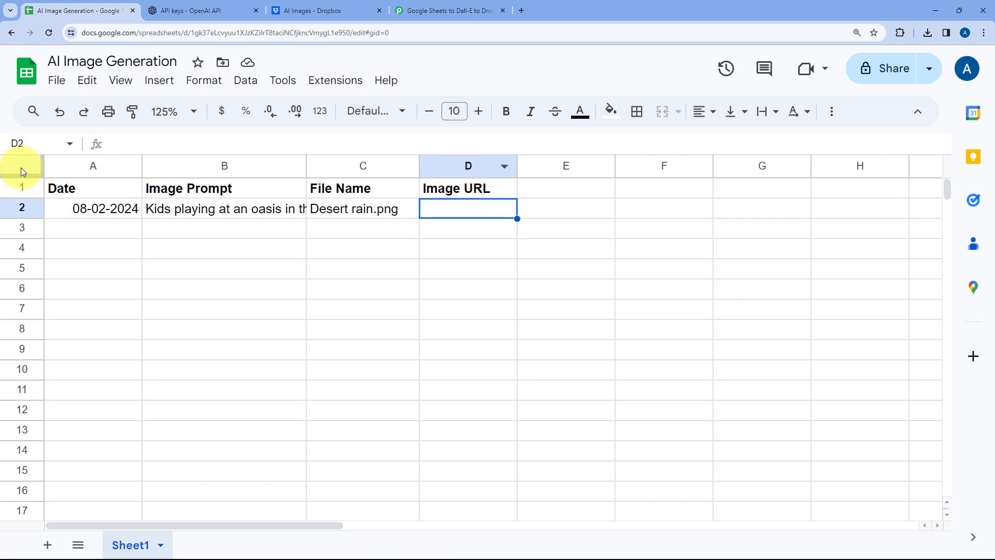
drag(455, 211, 467, 433)
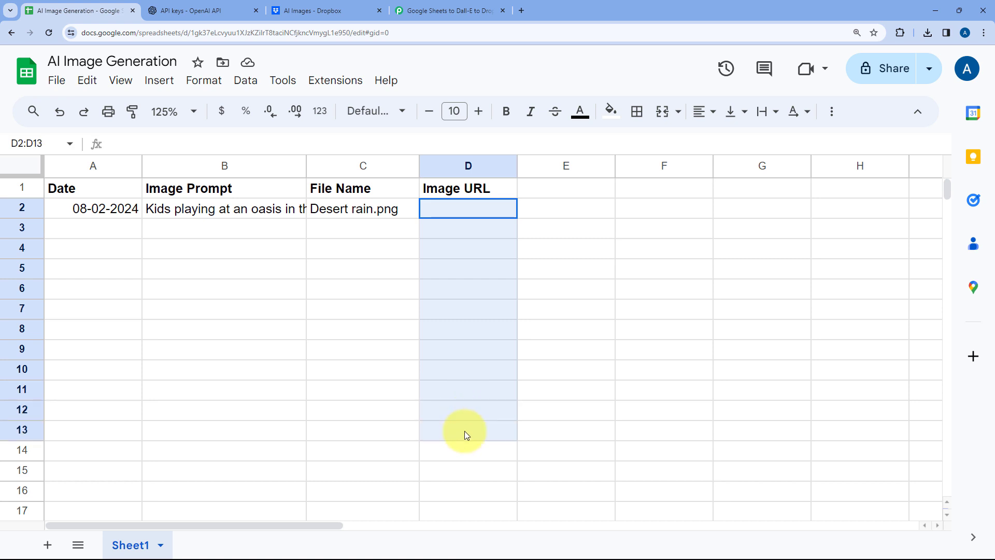
click(366, 229)
click(459, 229)
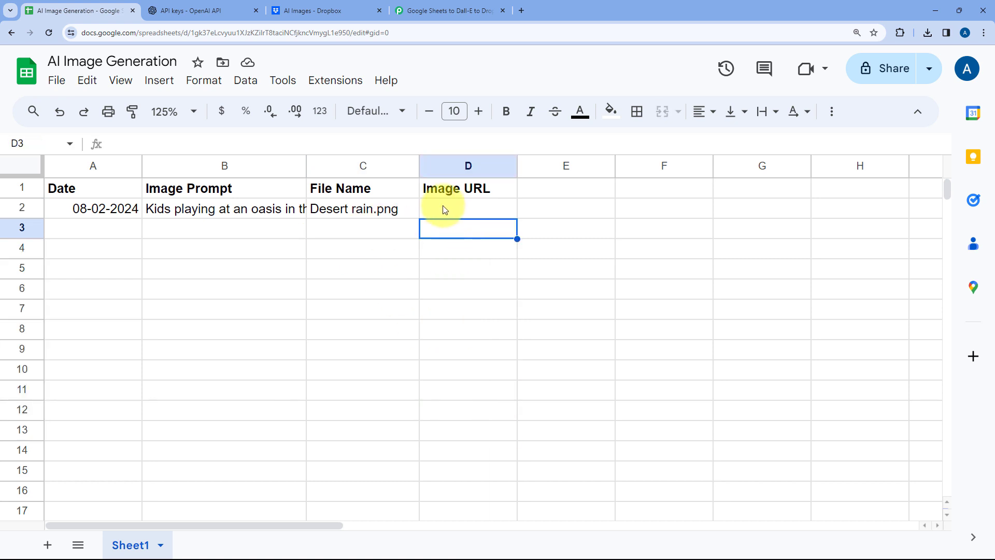
click(444, 208)
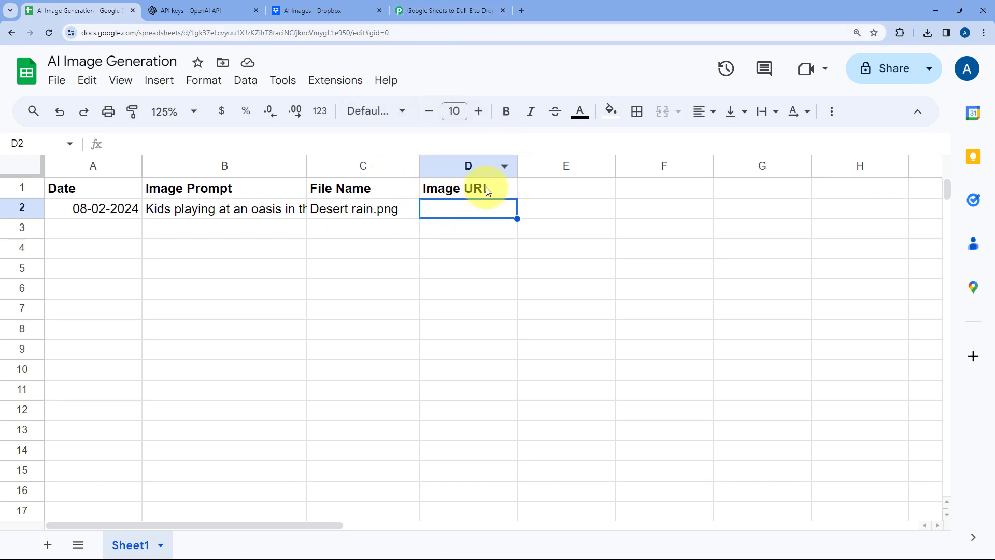
Return to the Pabbly Connect workflow and enter D as the column letter in the Update Cell Value action's Range field
click(440, 6)
click(273, 266)
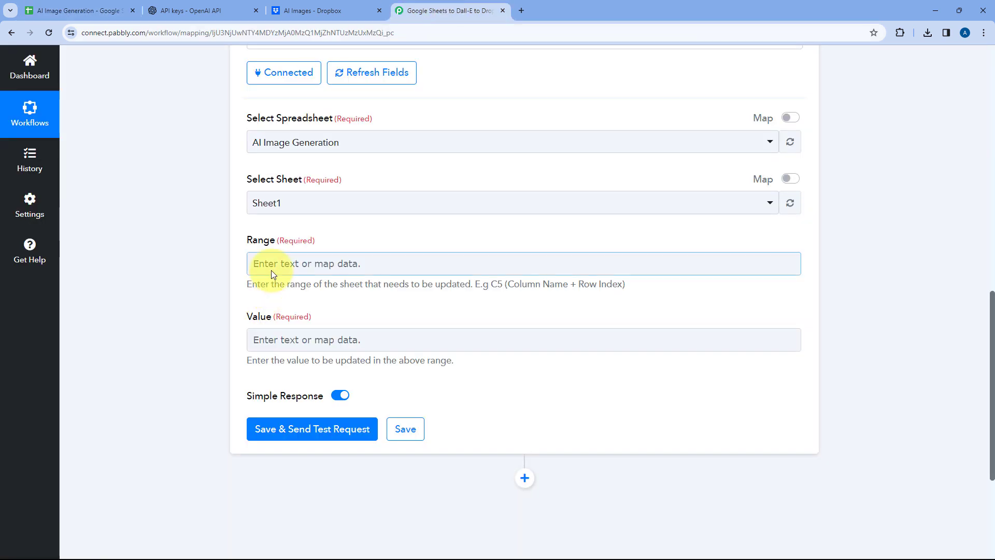
text(D)
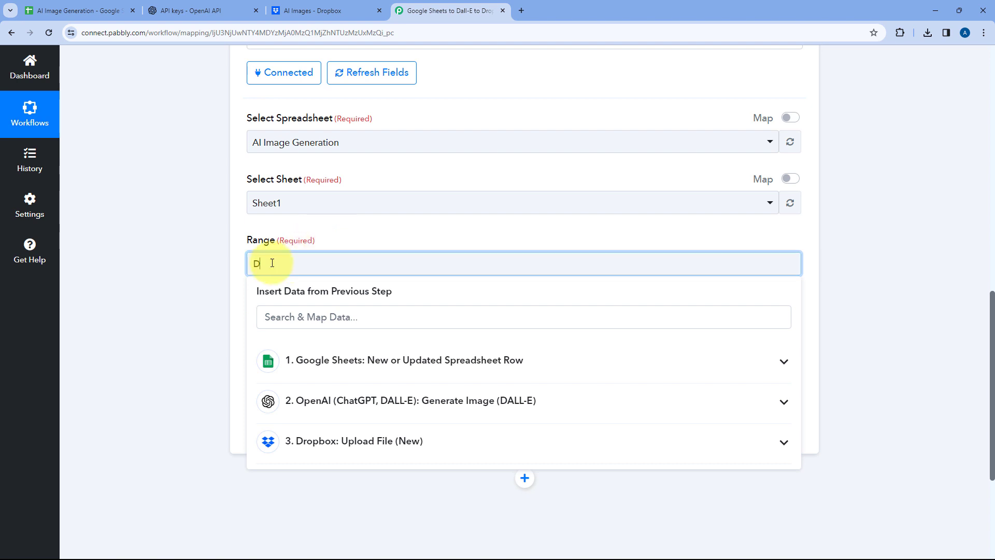
click(382, 229)
Examine the Google Sheets trigger's captured response, comparing the RowIndex value with the Image Prompt it belongs to
scroll(508, 222, up, 10)
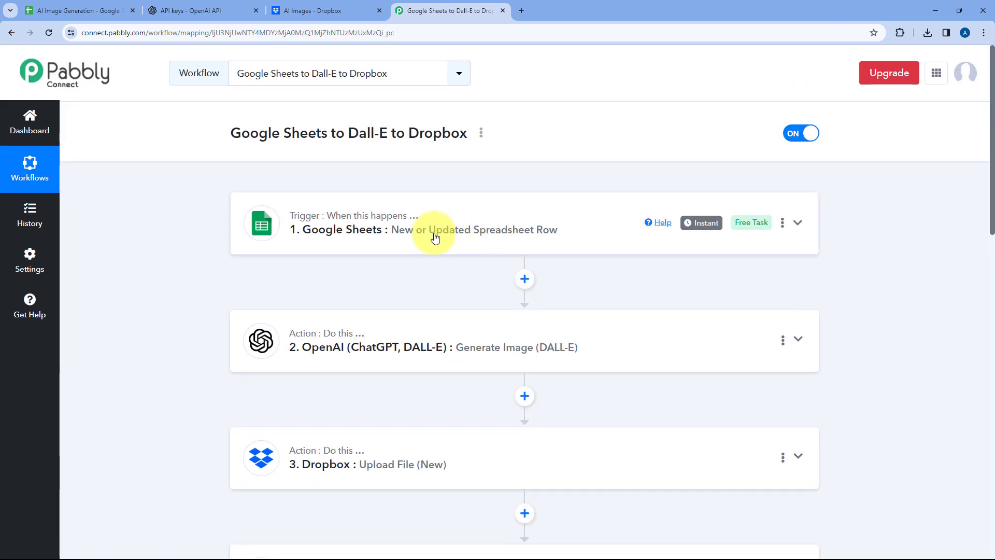
click(434, 237)
scroll(166, 295, down, 10)
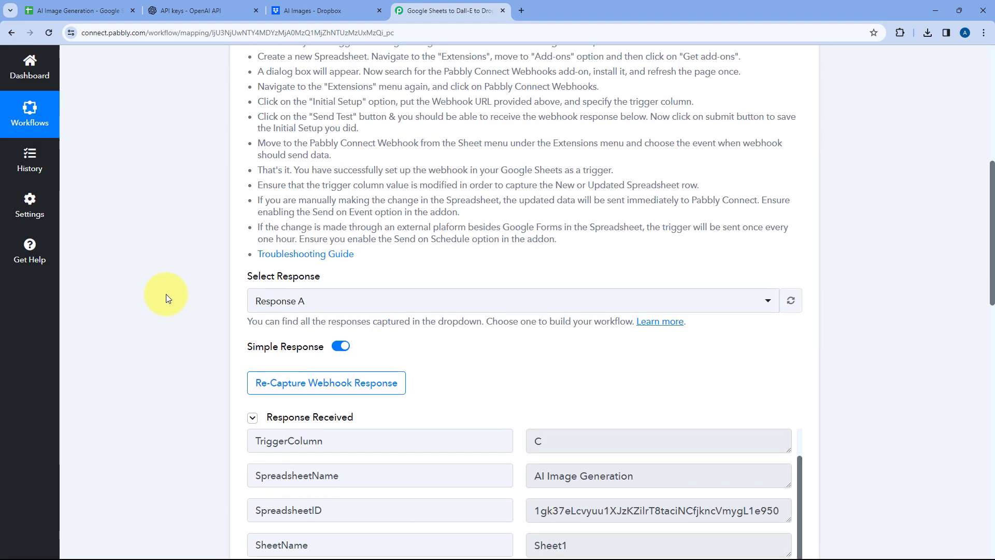
scroll(421, 197, down, 5)
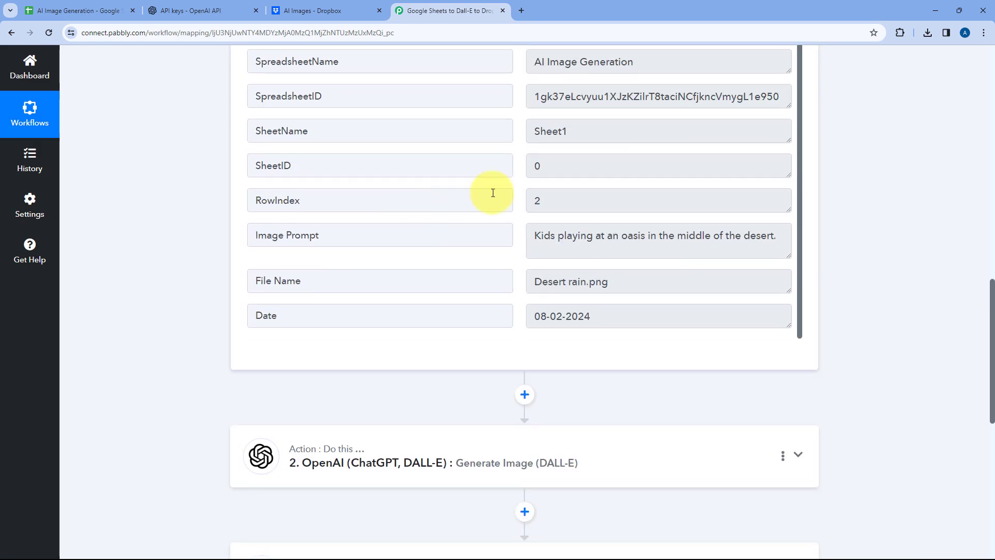
click(534, 202)
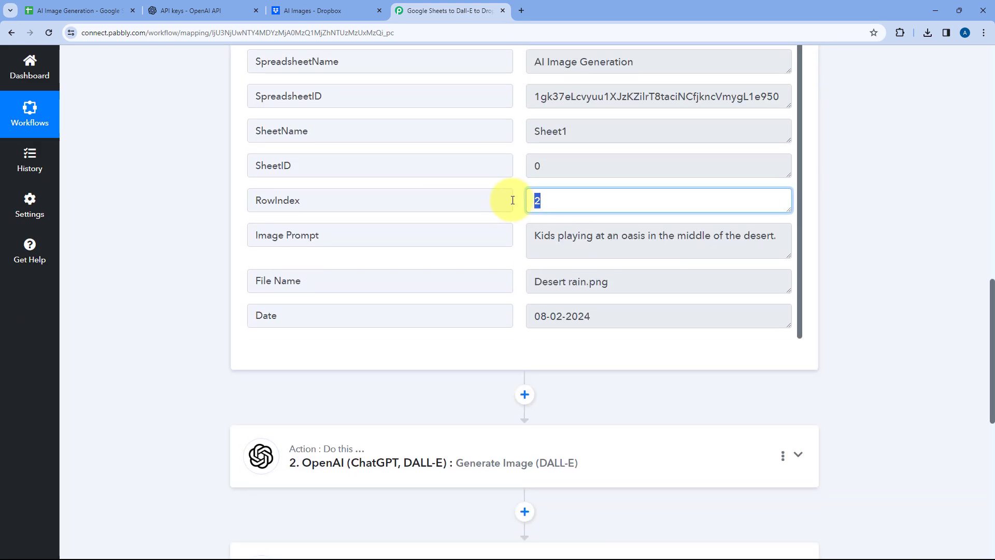
click(518, 204)
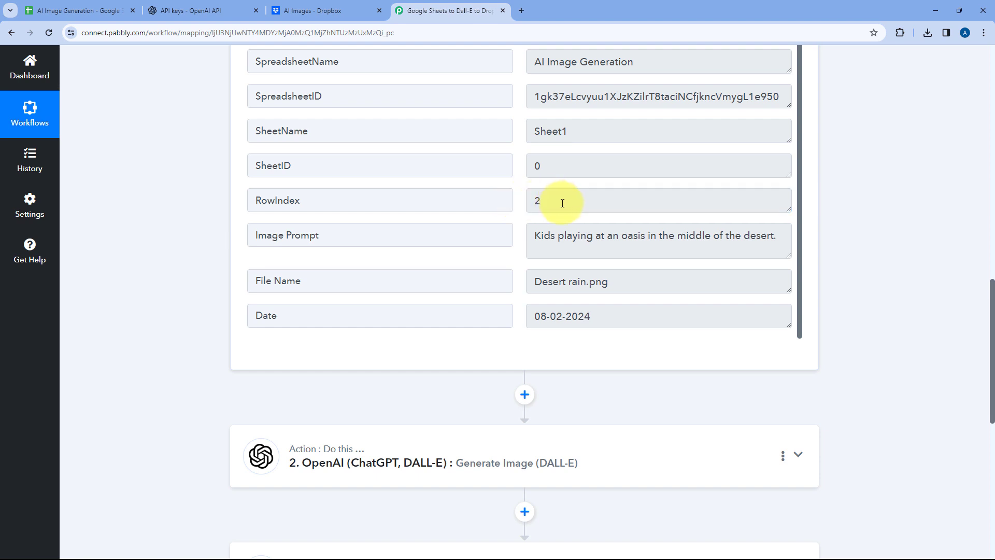
drag(532, 235, 780, 234)
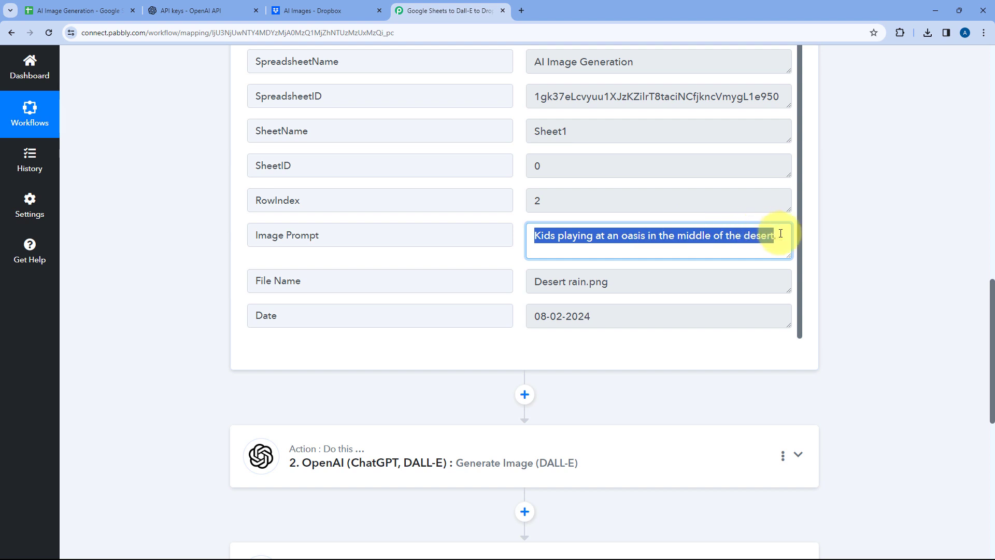
click(557, 199)
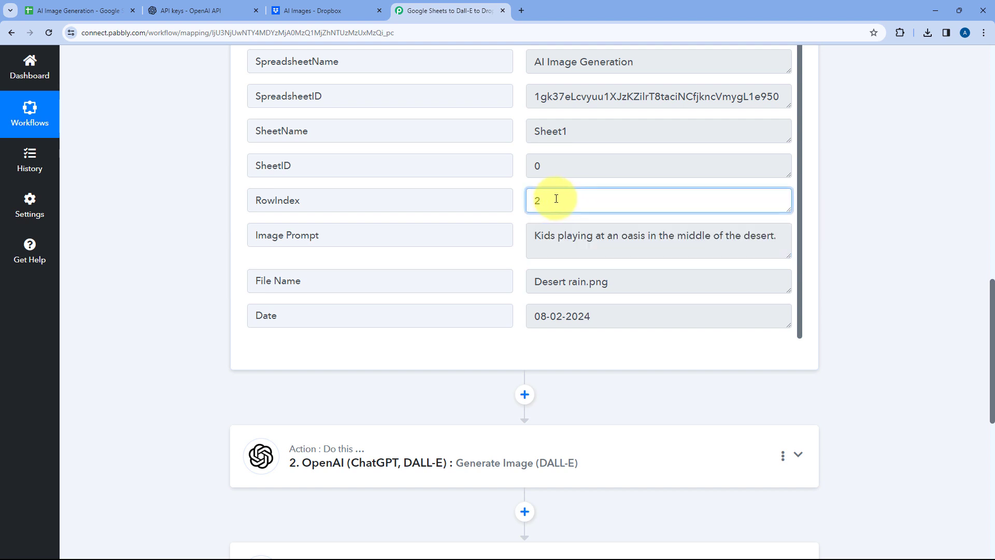
click(519, 202)
drag(557, 200, 516, 201)
click(457, 221)
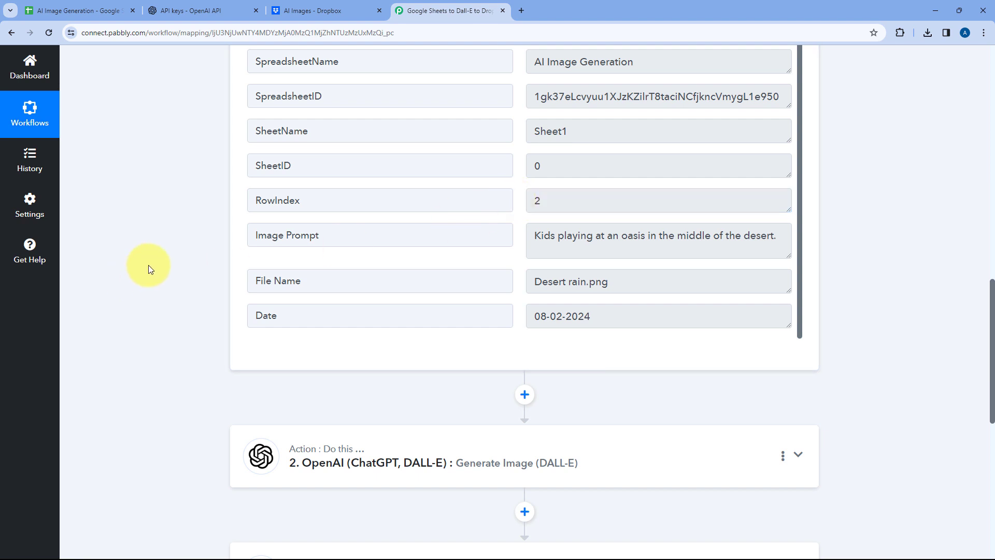
Reopen the Update Cell Value action and map the trigger's RowIndex directly after D in the Range field
scroll(149, 267, down, 10)
click(389, 218)
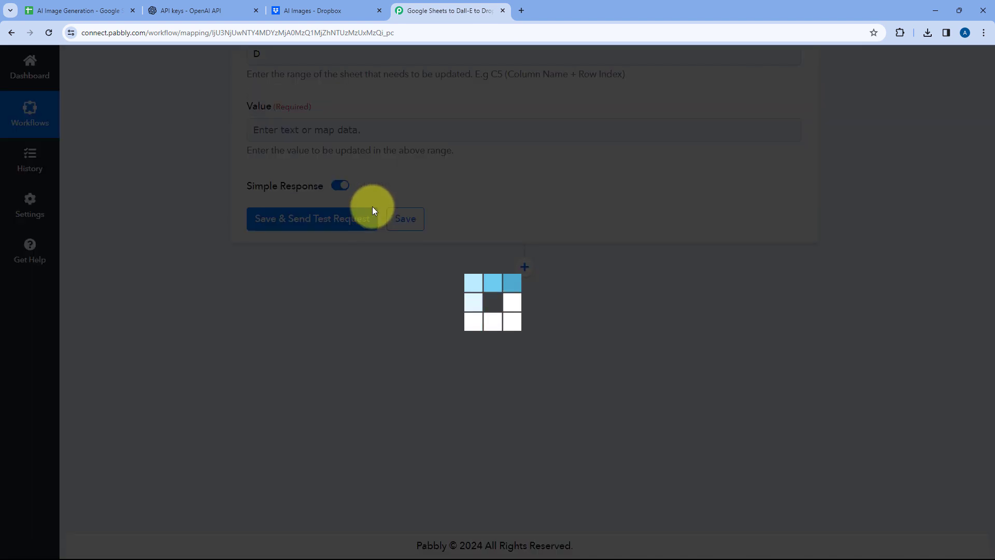
scroll(189, 270, down, 4)
scroll(191, 271, down, 2)
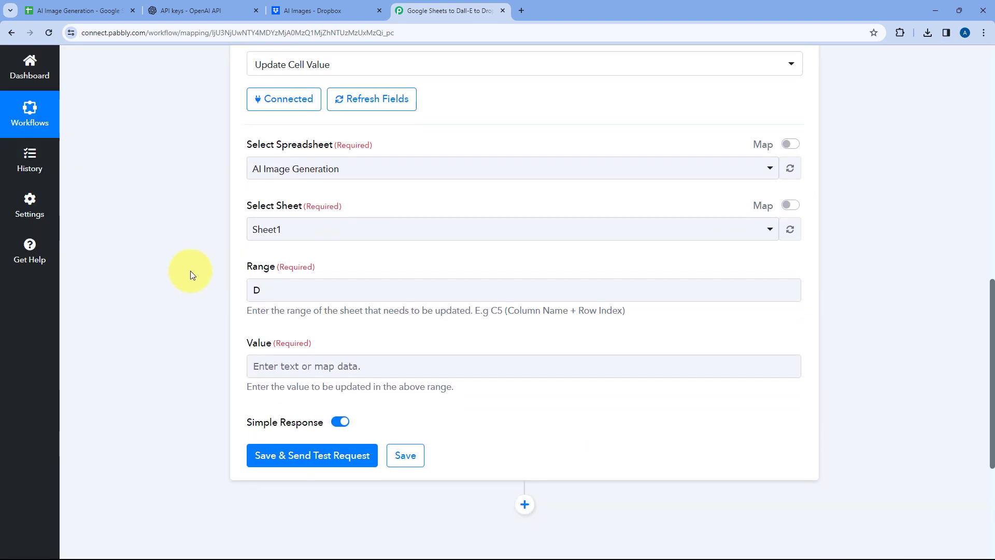
click(278, 236)
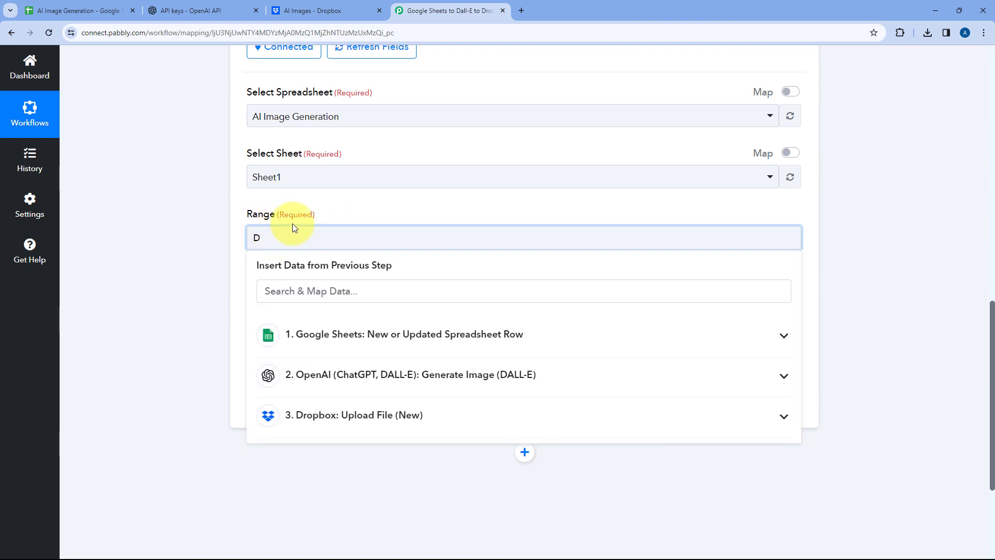
click(353, 338)
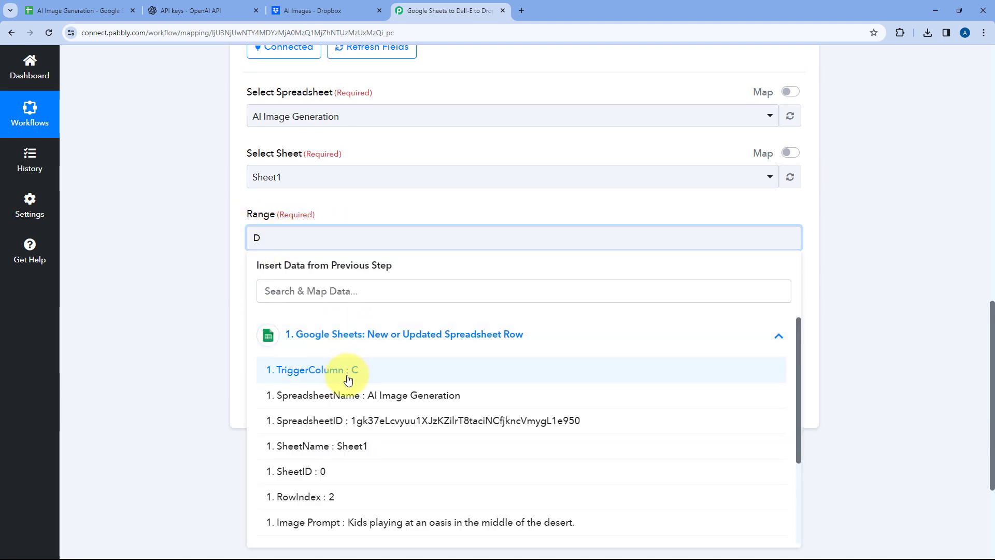
scroll(344, 382, down, 3)
click(310, 398)
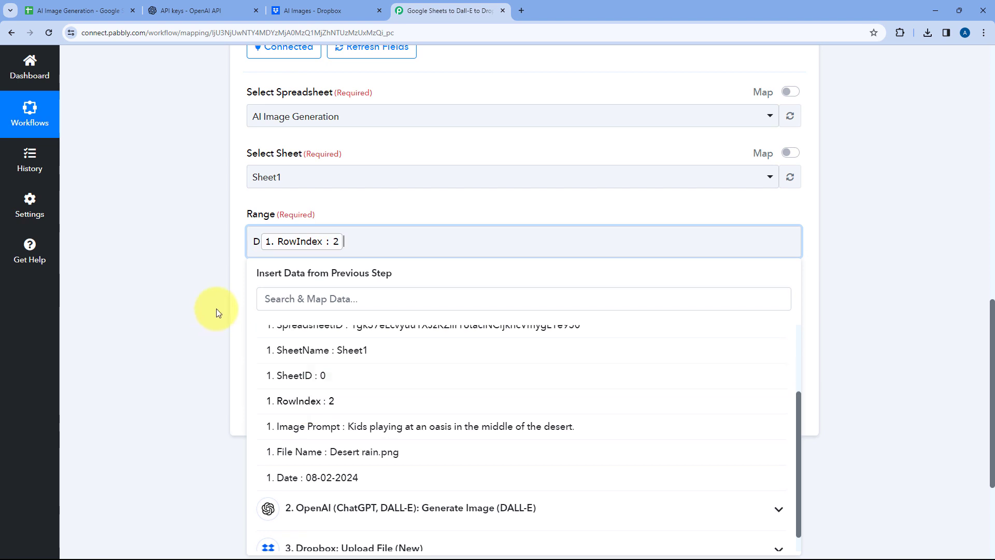
click(216, 309)
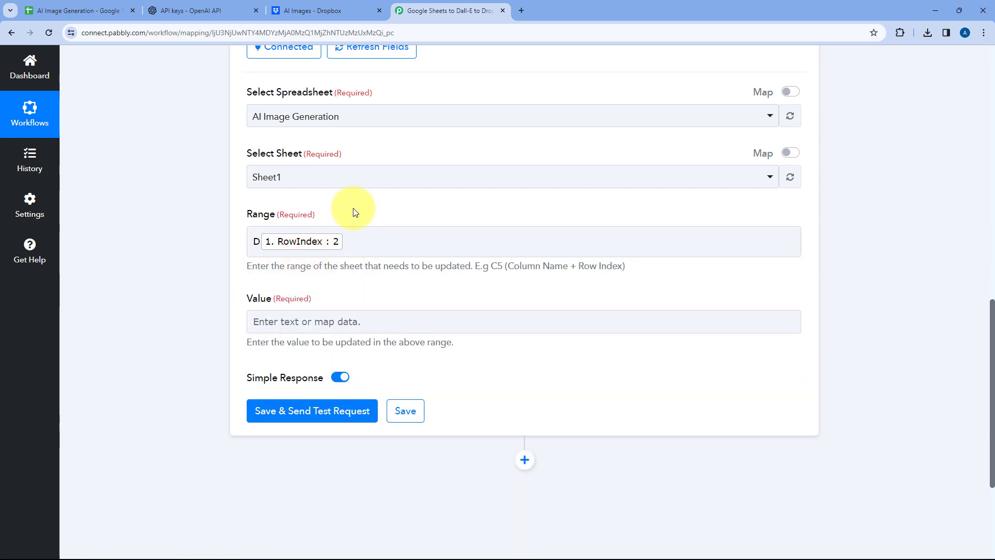
Check the target cell in the sheet's Image URL column and locate the Res4 Link in the Dropbox upload response
click(83, 10)
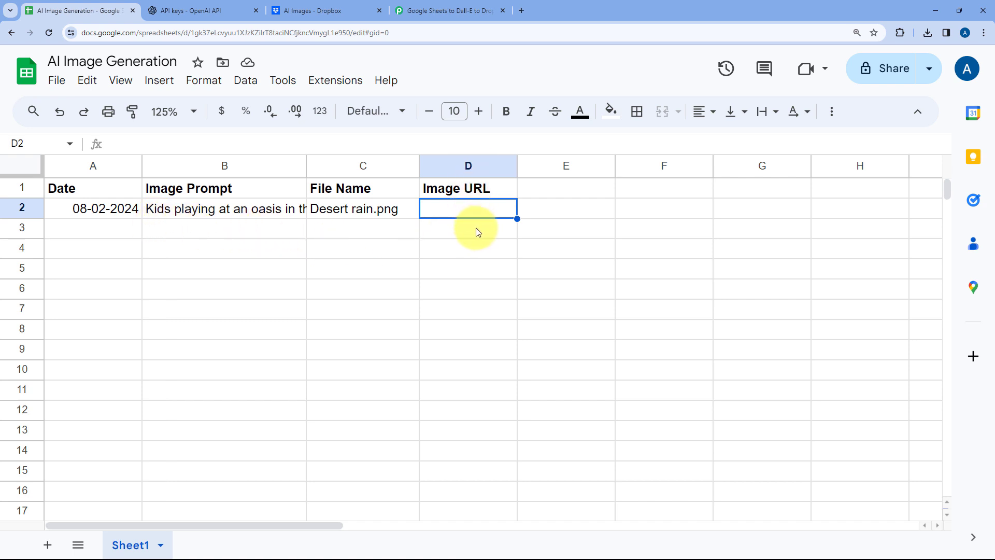
click(456, 10)
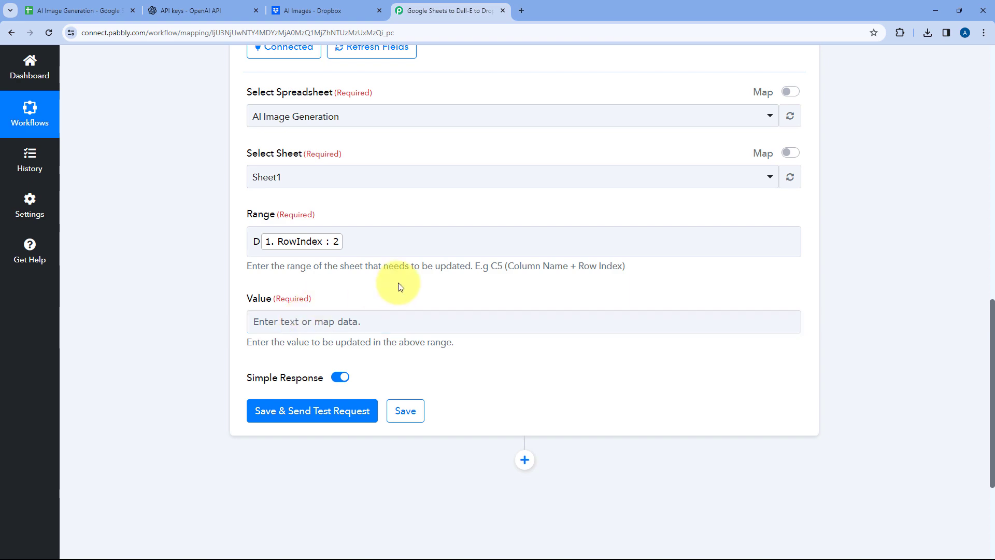
scroll(396, 296, up, 7)
click(455, 154)
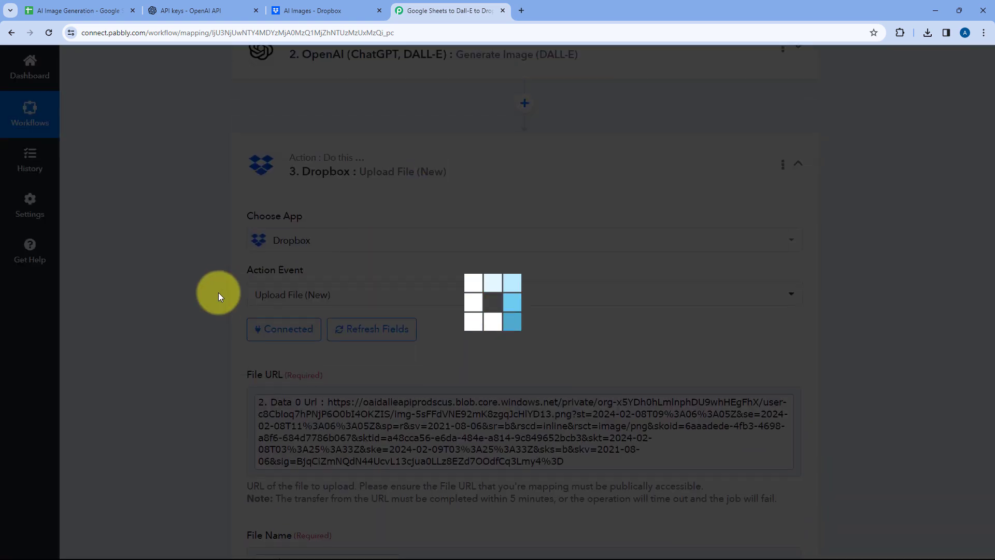
scroll(219, 293, down, 6)
scroll(218, 292, down, 10)
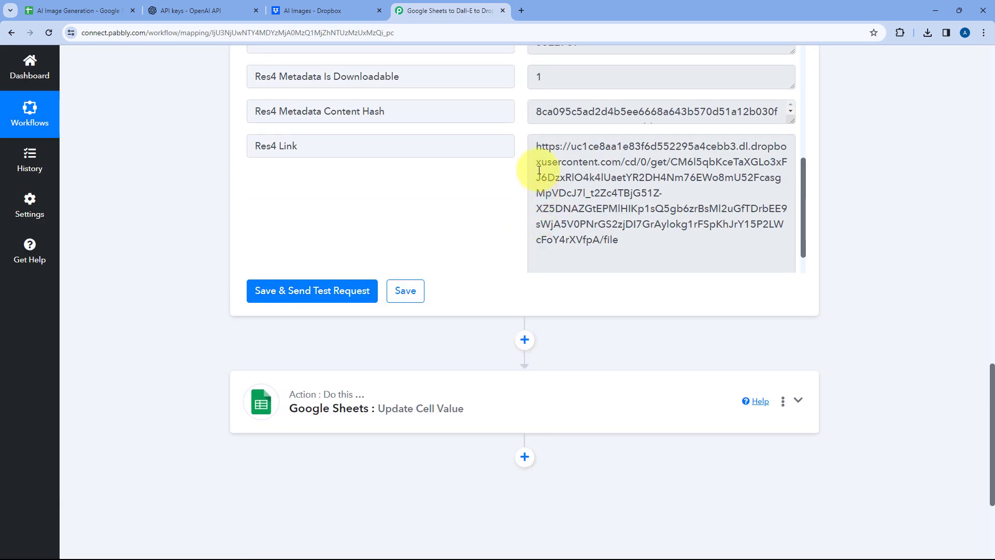
drag(538, 148, 618, 244)
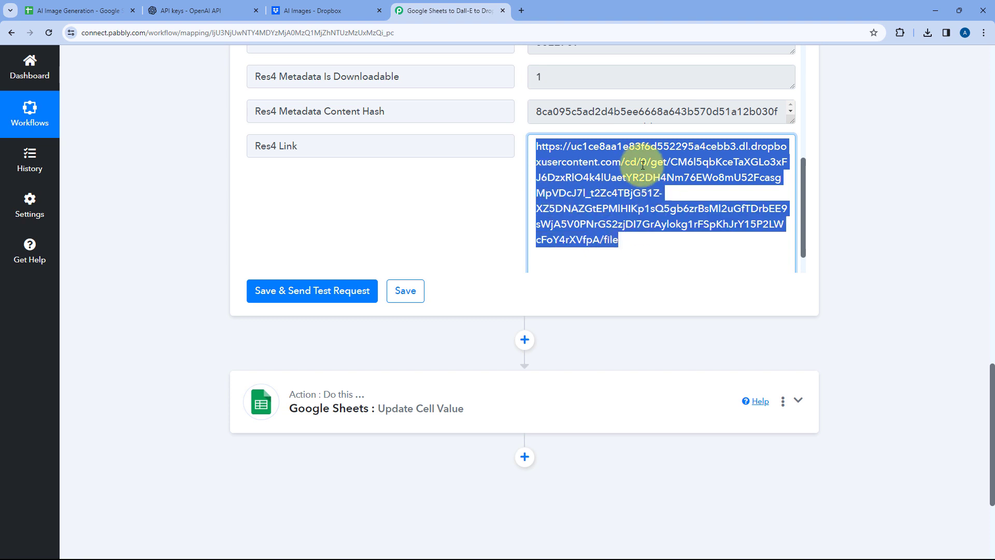
click(529, 190)
Map Res4 Link from the Dropbox Upload File step into the Update Cell Value action's Value field
click(451, 386)
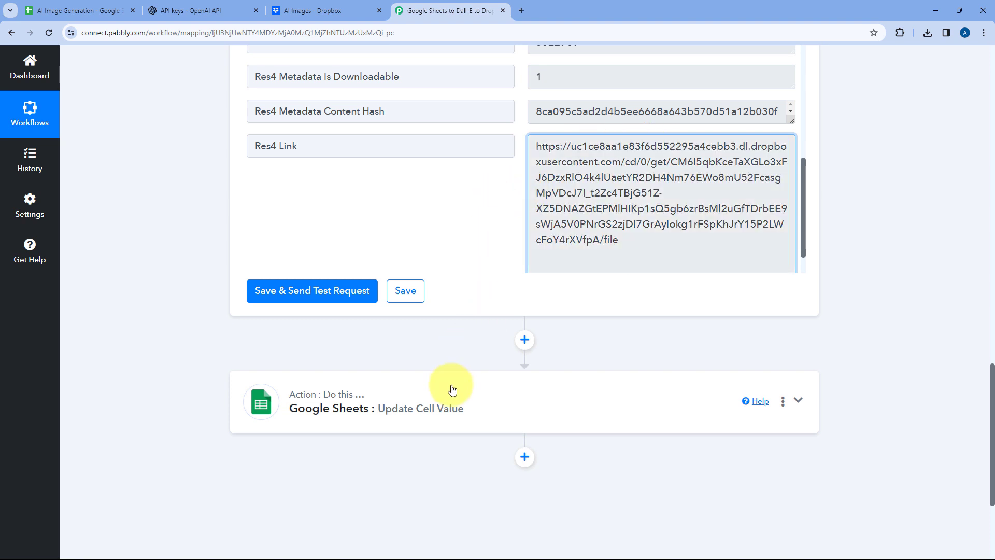
scroll(199, 288, up, 9)
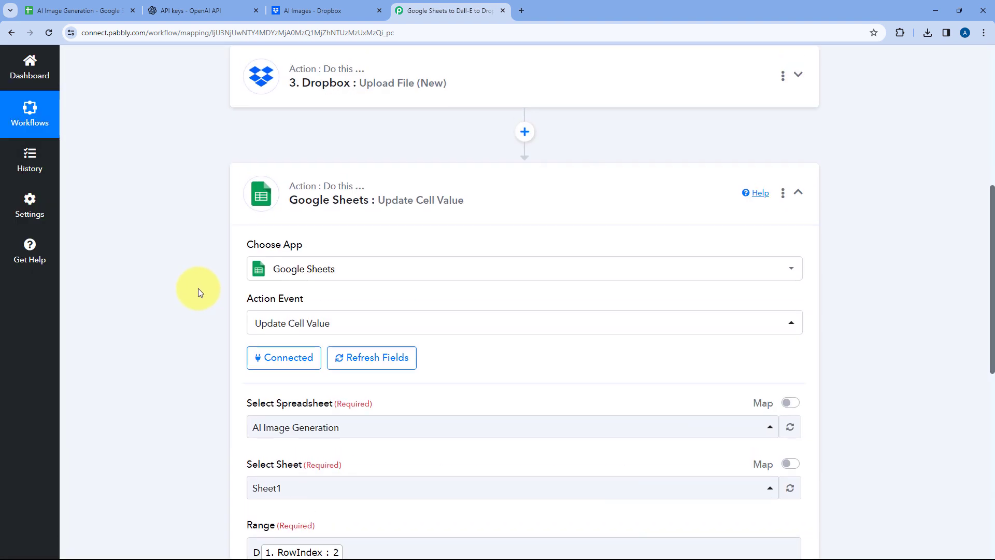
scroll(199, 288, down, 5)
scroll(199, 289, down, 3)
click(284, 216)
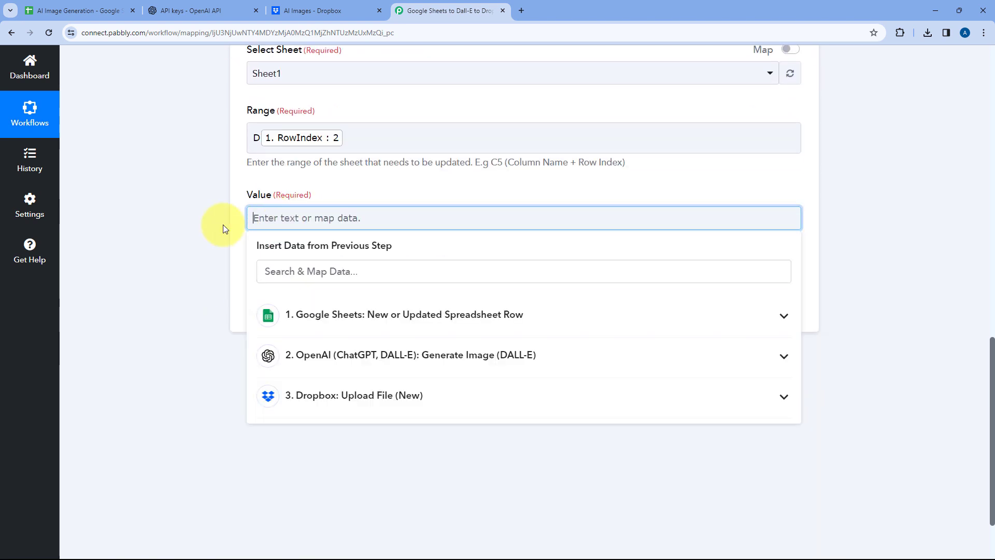
scroll(223, 225, down, 1)
click(420, 348)
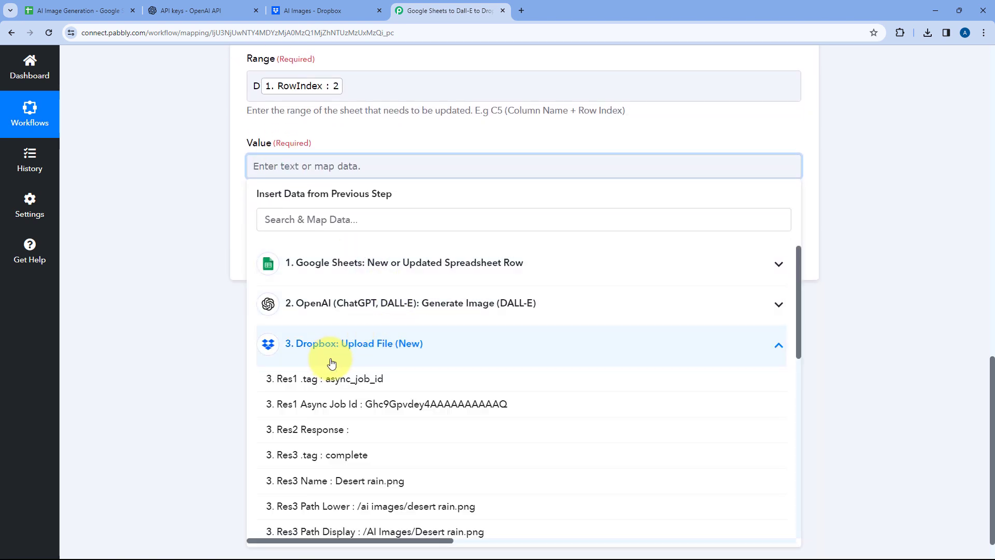
scroll(379, 394, down, 5)
scroll(415, 404, down, 5)
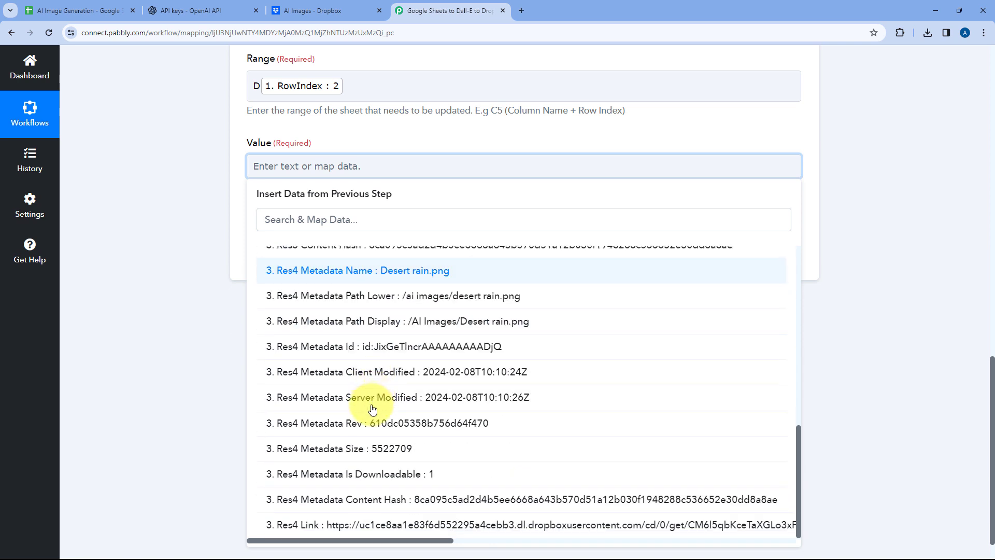
click(329, 525)
click(211, 285)
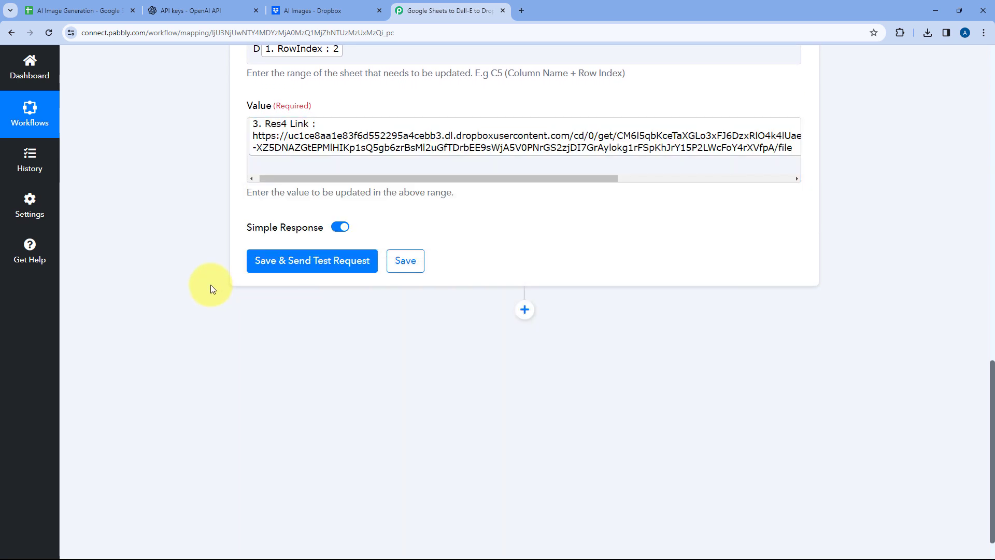
Save the Update Cell Value action with a test request and review the response received
scroll(210, 284, up, 3)
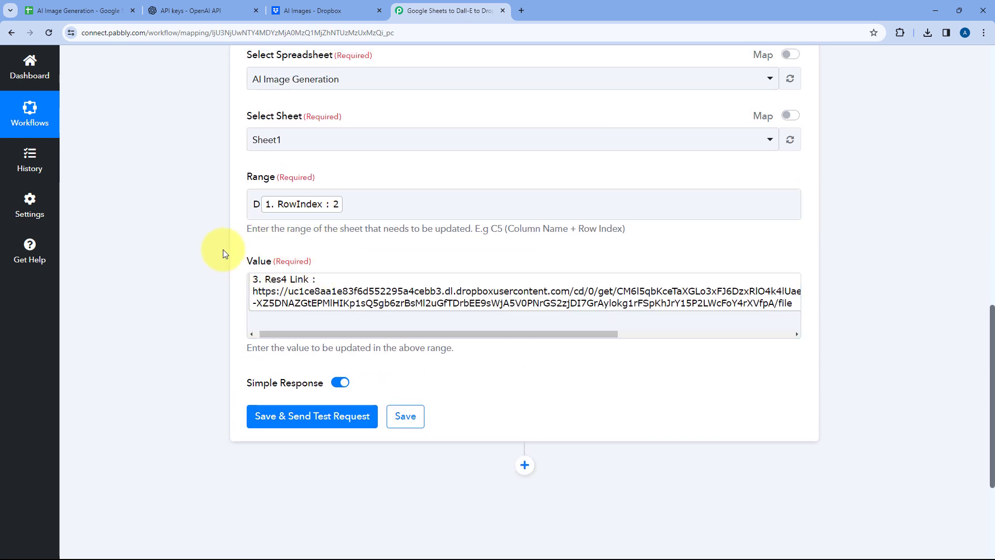
click(283, 415)
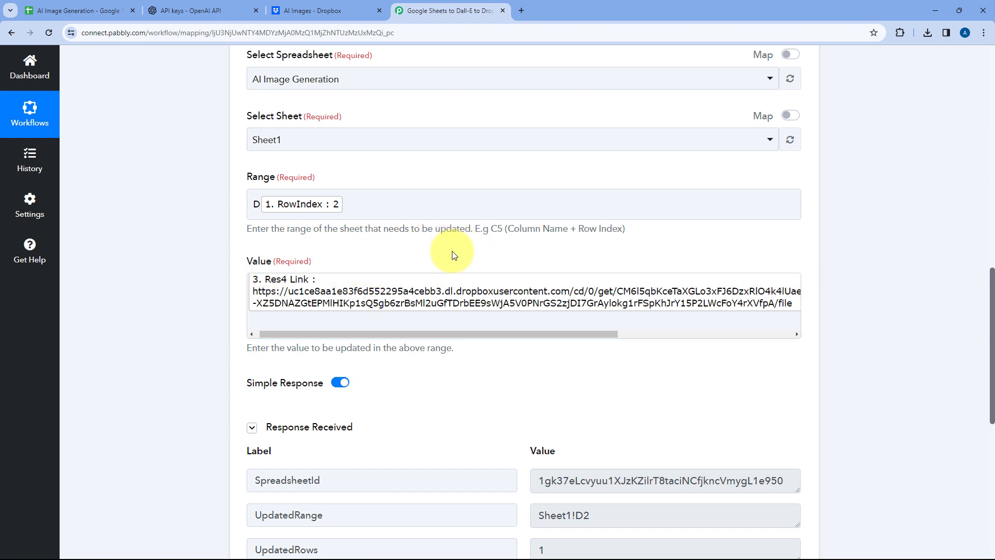
scroll(452, 253, down, 6)
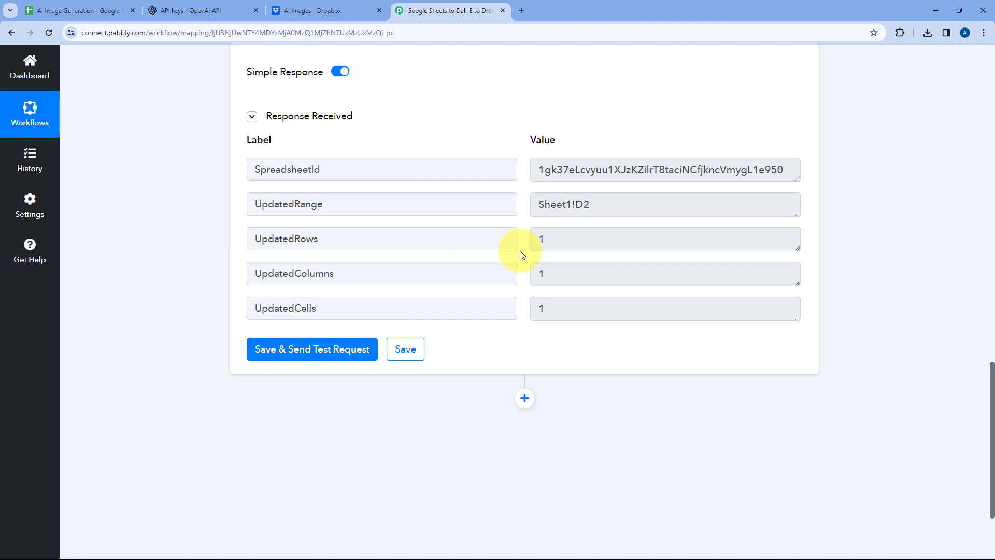
scroll(521, 250, up, 7)
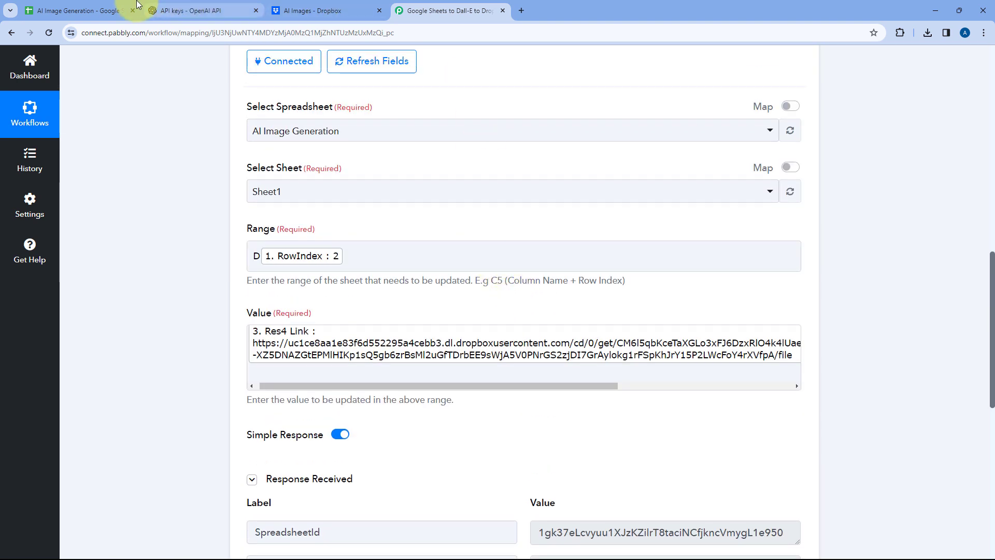
Check the Image URL link in row 2 of the AI Image Generation sheet alongside the row's image prompt
click(72, 10)
mouse_move(468, 210)
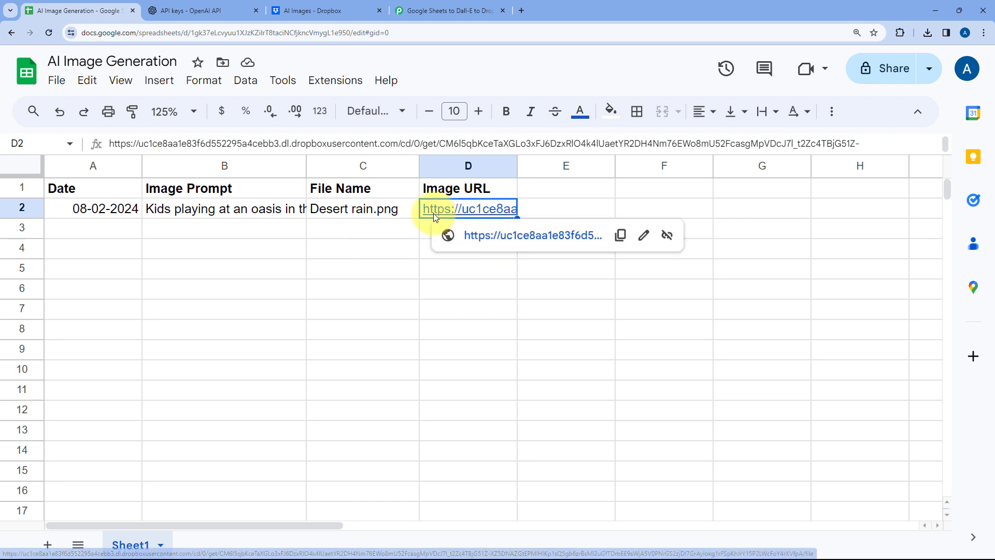
click(367, 224)
drag(122, 208, 322, 215)
click(263, 210)
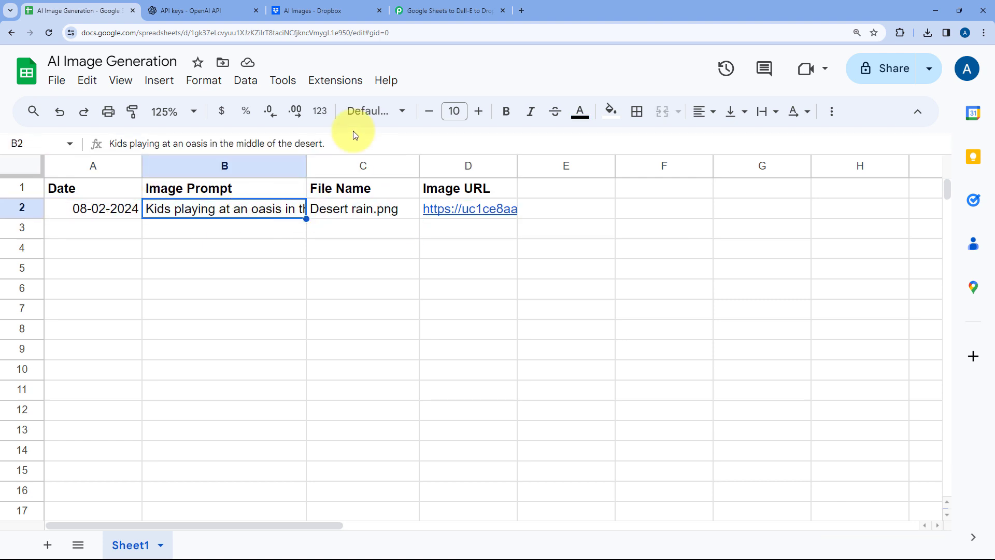
Return to the Pabbly Connect workflow, collapse the Update Cell Value action and review the full sequence of steps
click(438, 10)
scroll(621, 194, up, 4)
click(568, 110)
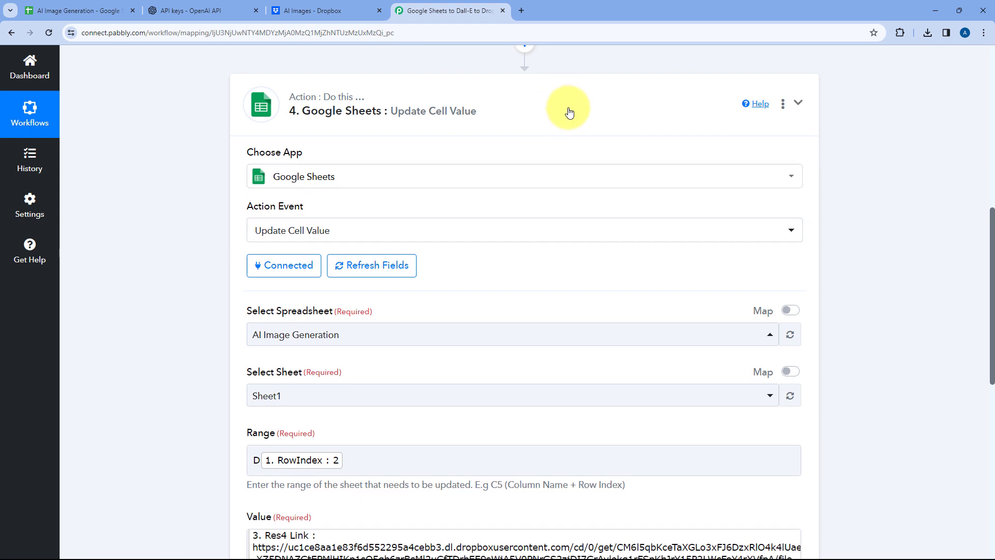
scroll(577, 156, up, 7)
scroll(543, 149, down, 1)
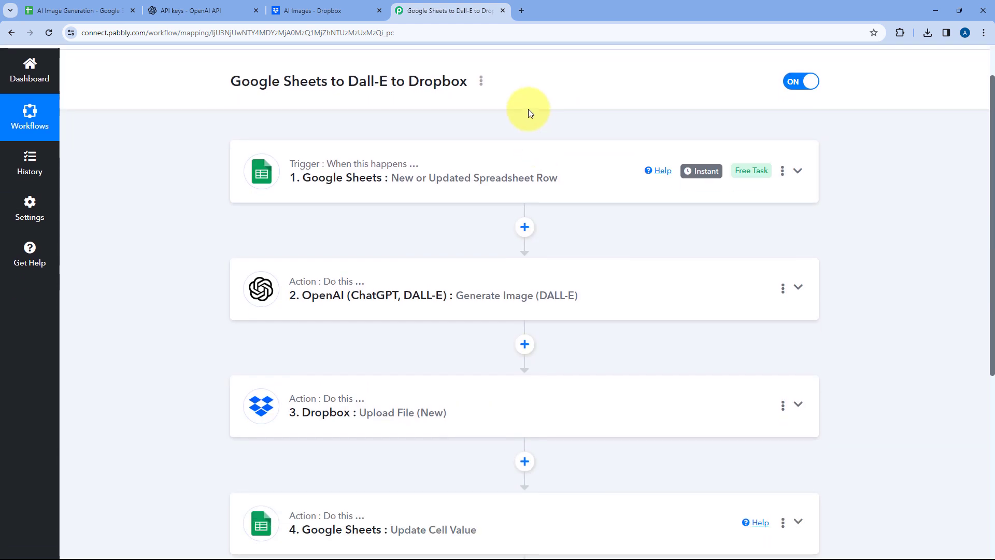
Check the AI Image Generation sheet and the contents of the AI Images folder in Dropbox
click(120, 11)
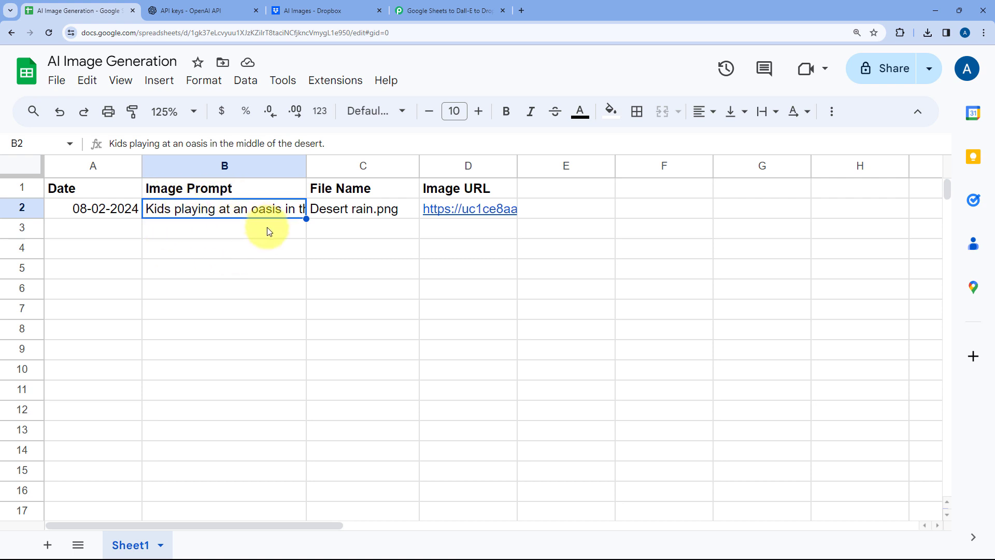
click(322, 11)
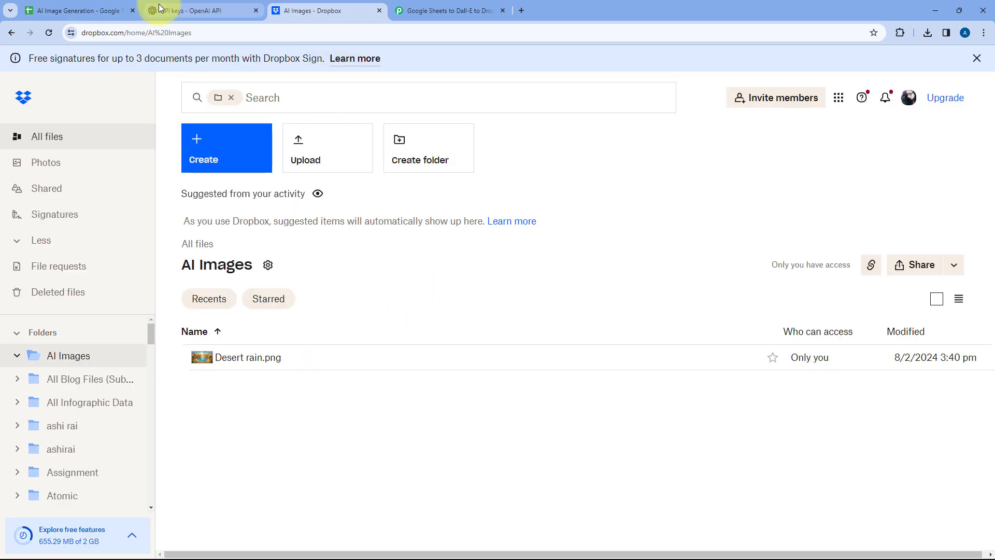
click(88, 6)
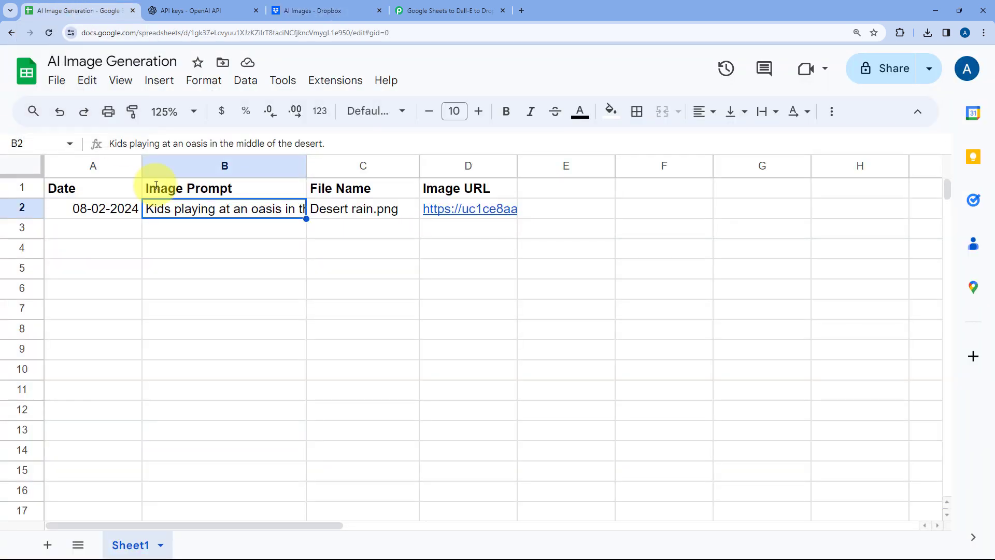
Copy the date 08-02-2024 from row 2 of the AI Image Generation sheet into the Date cell of row 3
click(456, 229)
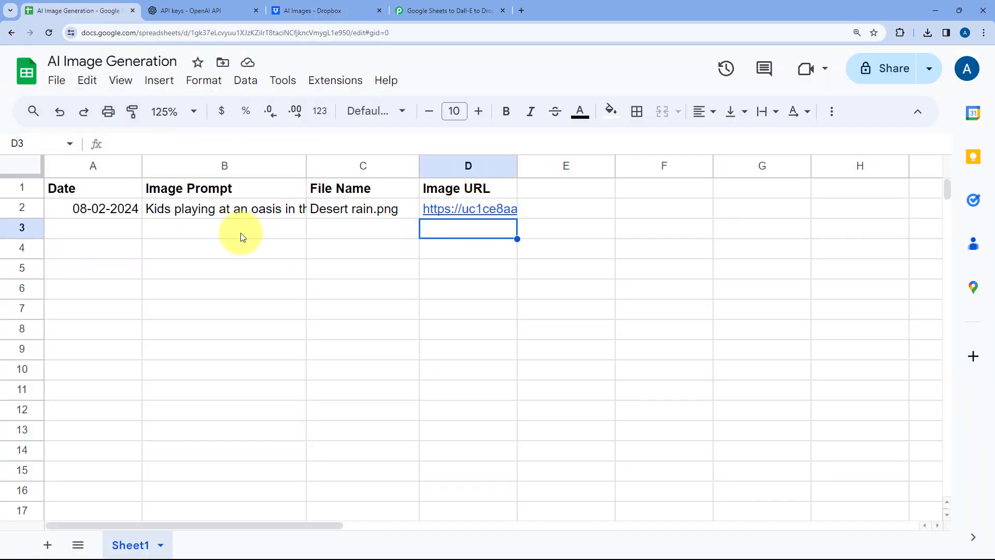
click(124, 224)
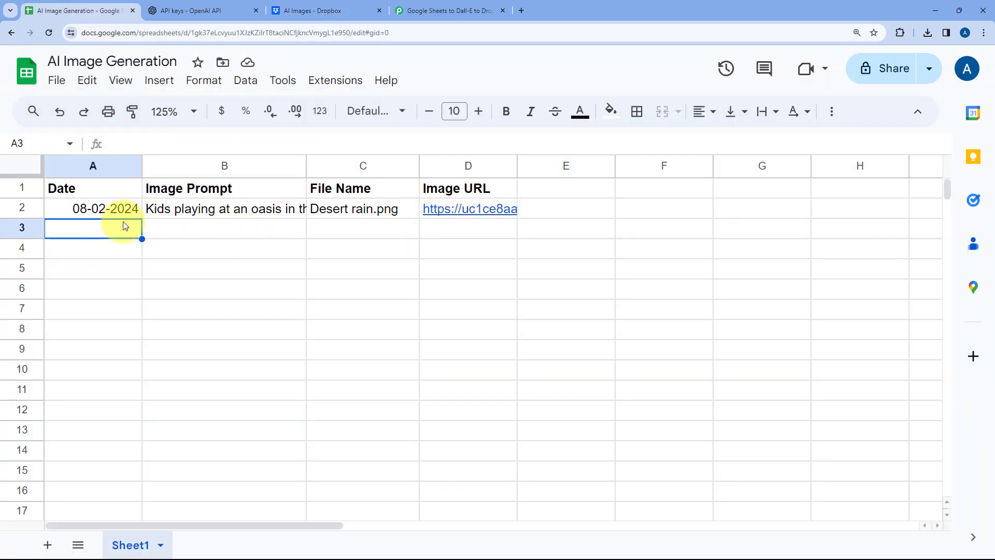
click(126, 208)
key(ctrl+c)
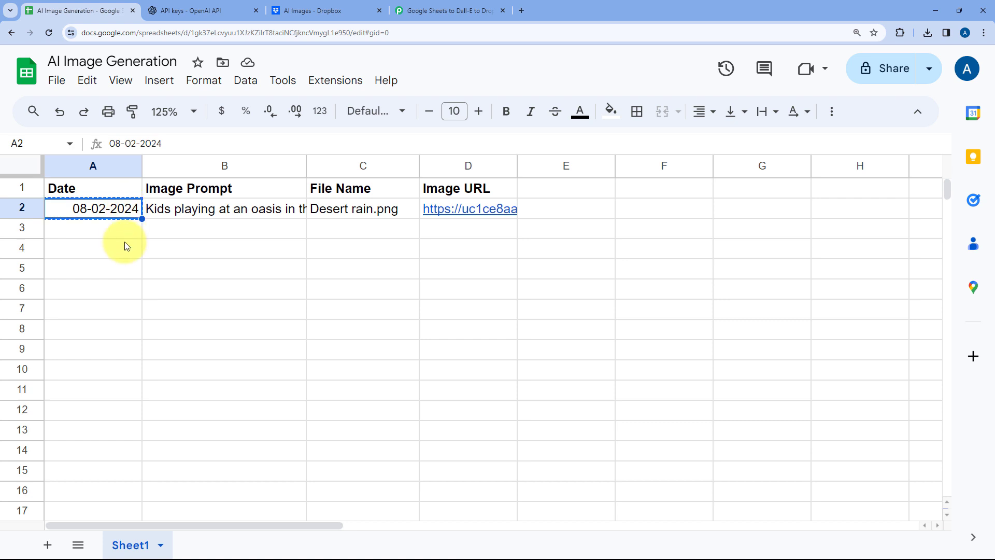
click(125, 229)
key(ctrl+v)
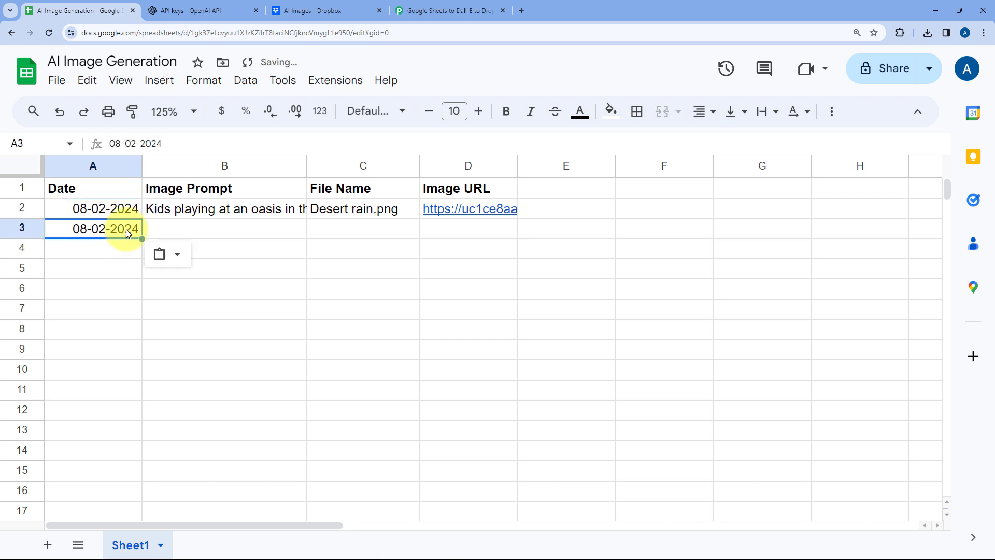
Fill row 3 with the image prompt "An astronaut looking at earth from space" and the file name Earth.png
double_click(210, 230)
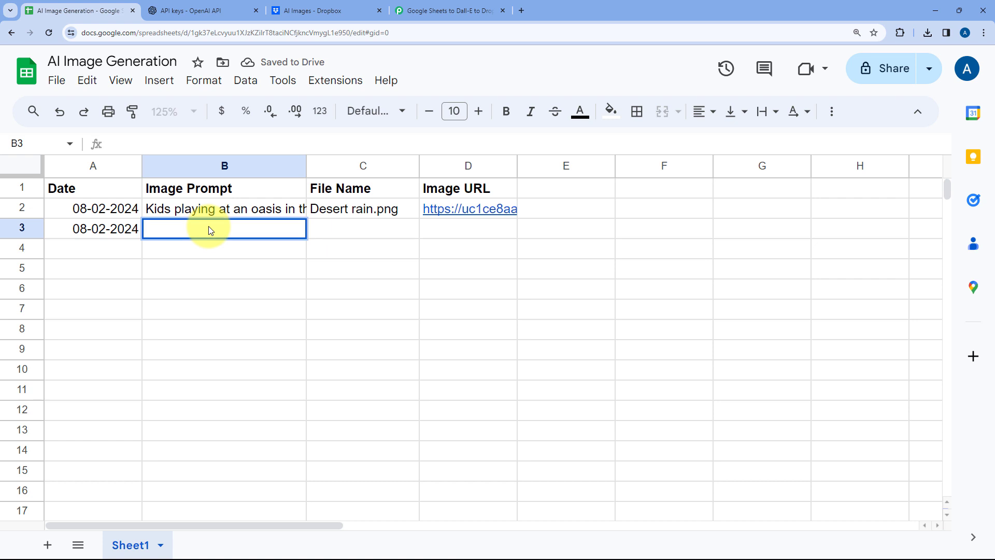
text(An astronaut looking at earth from space)
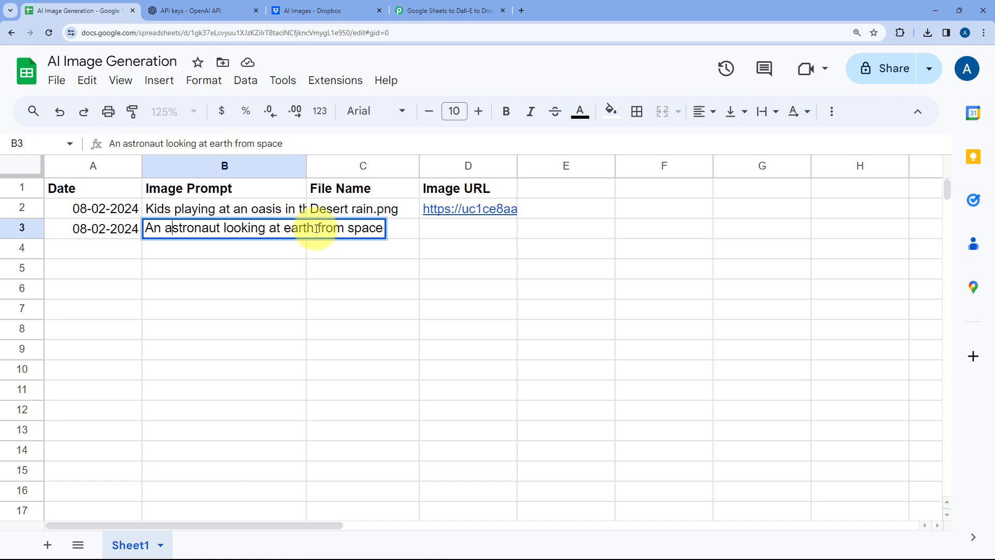
double_click(393, 230)
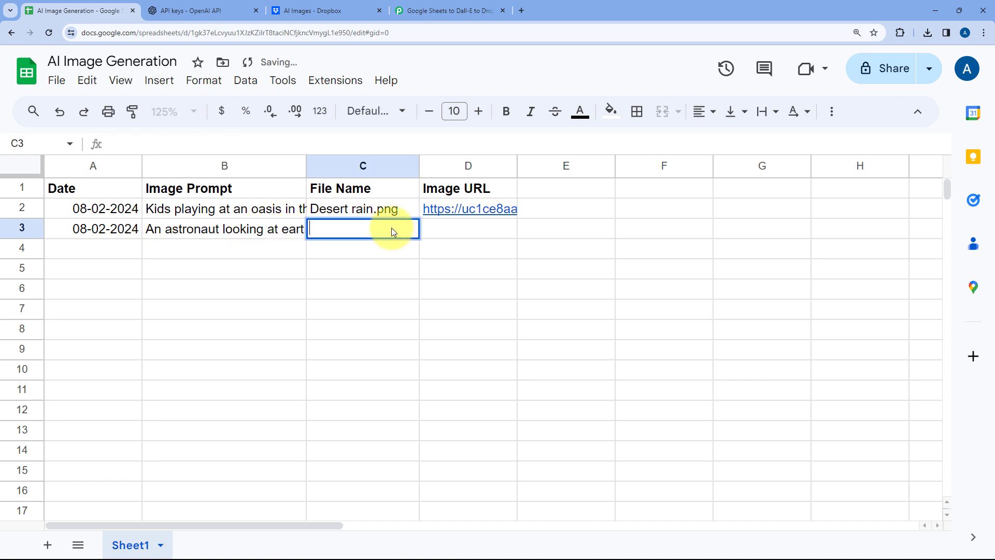
text(earth)
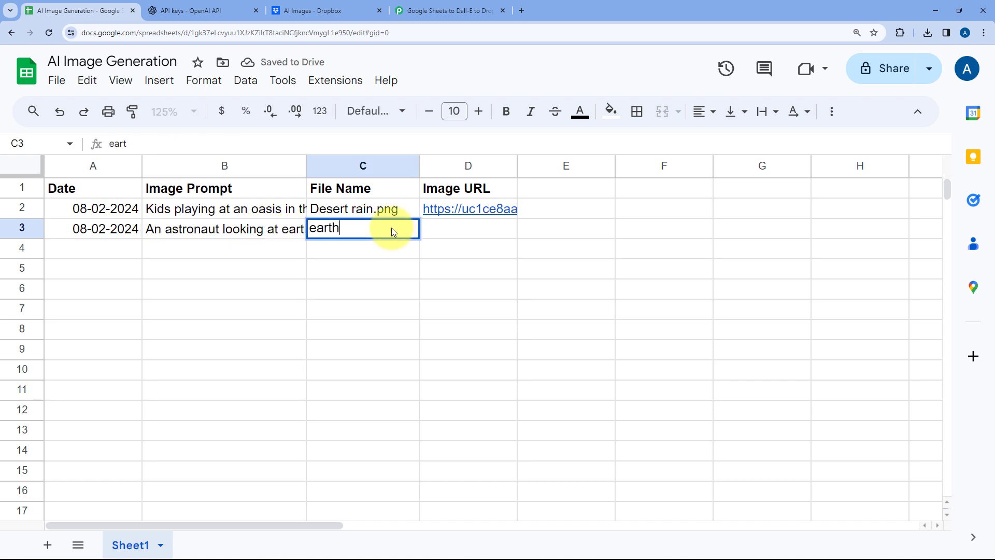
text(.png)
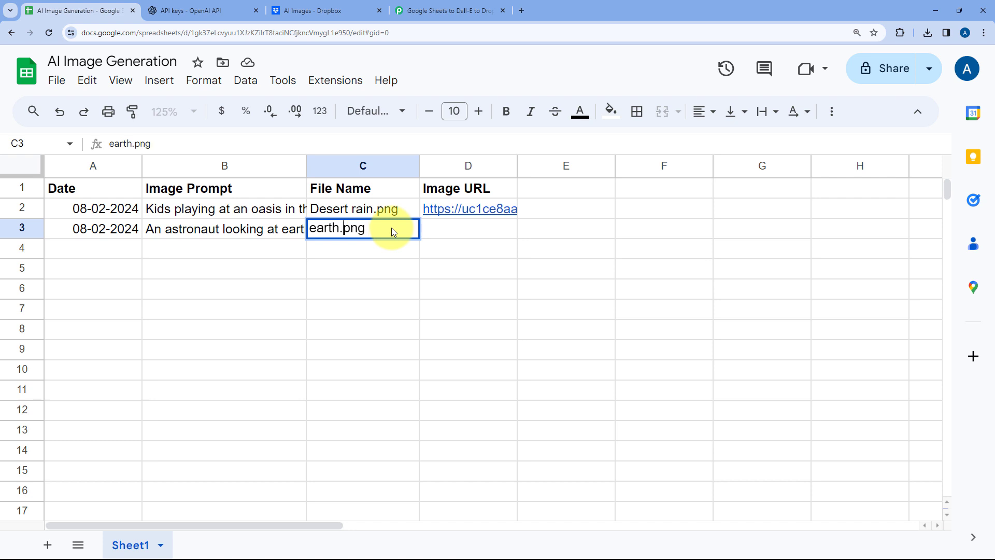
key(Delete)
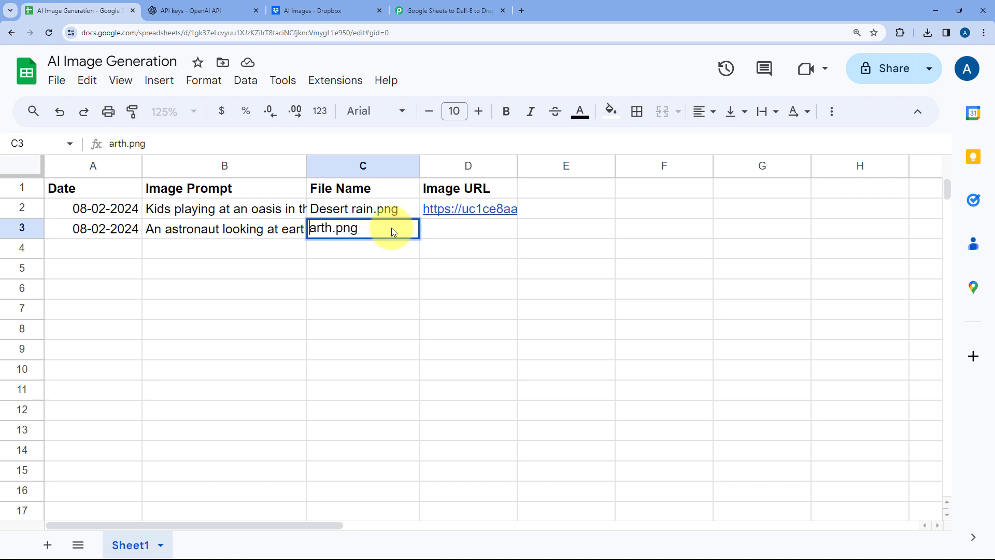
text(E)
click(282, 247)
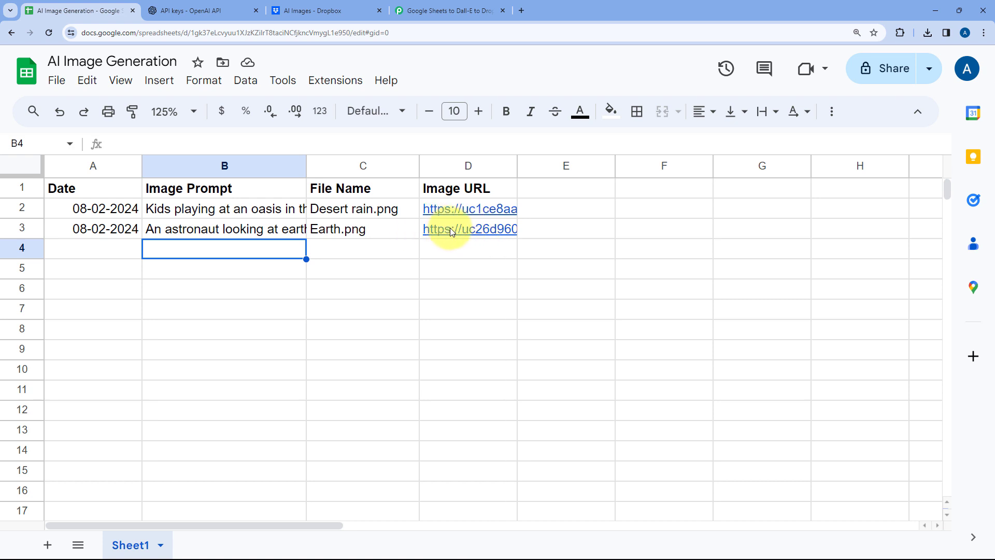
Switch to Dropbox and preview Earth.png in the AI Images folder
click(311, 7)
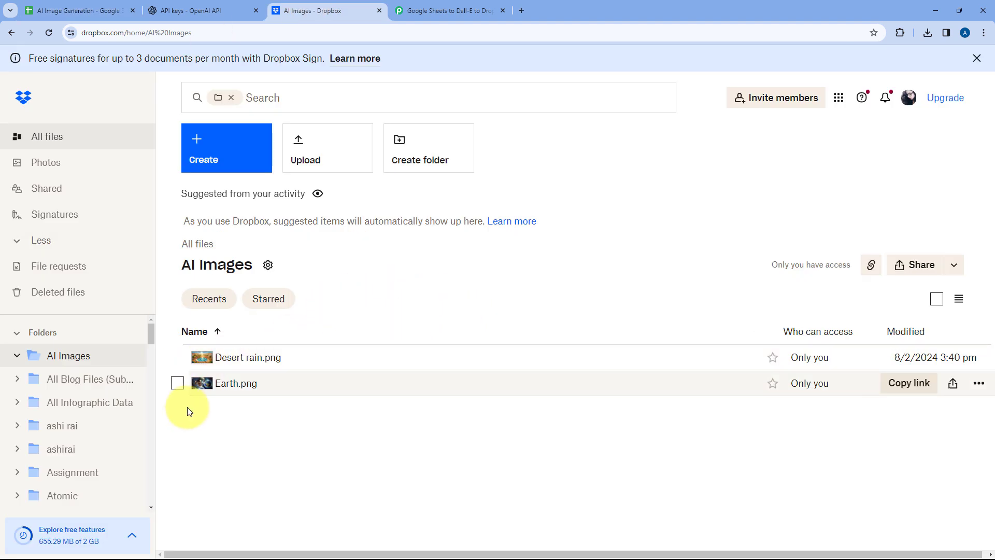
click(229, 389)
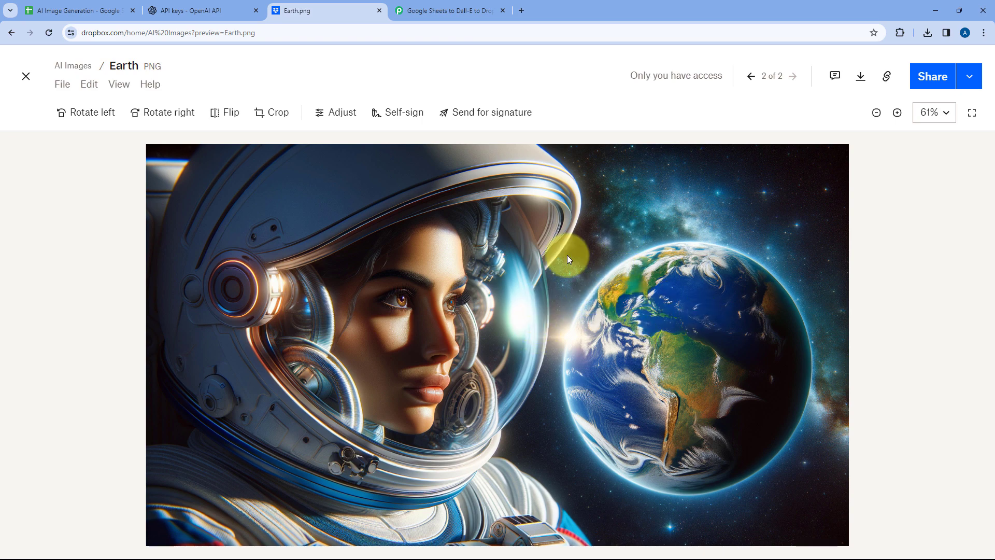
click(226, 7)
click(415, 10)
Open the Image URL link in row 3 of the sheet, view the downloaded Earth.png and close it with the redirect page
click(78, 11)
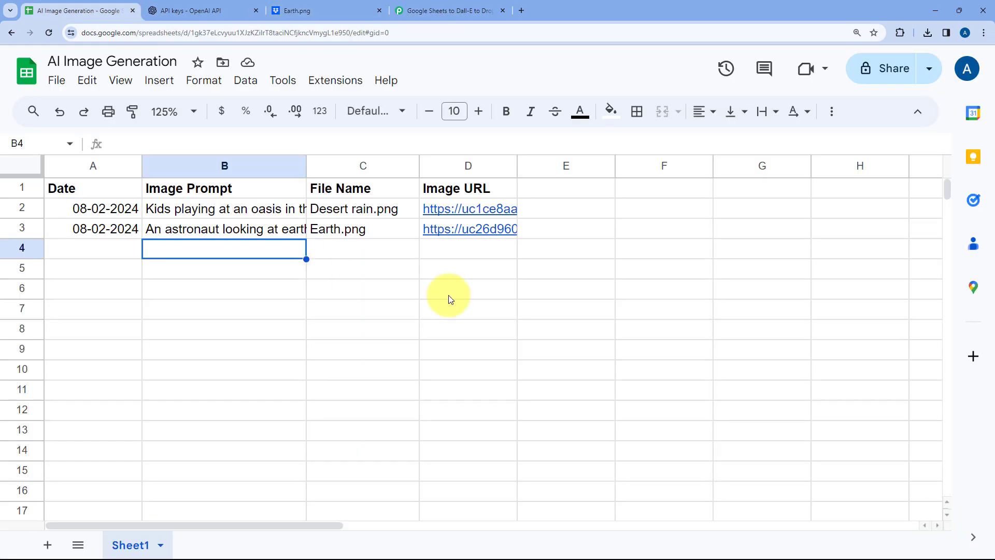
click(465, 228)
click(506, 257)
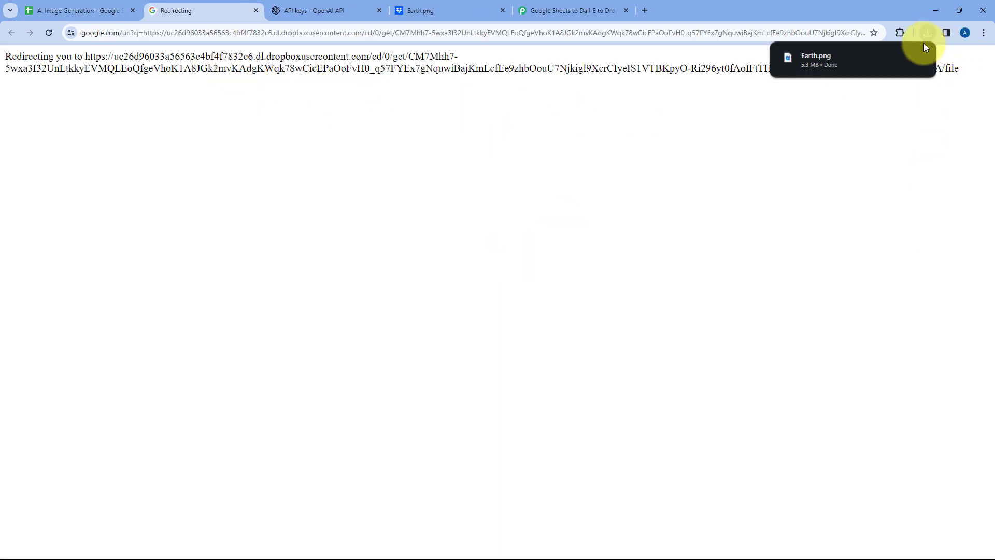
click(847, 59)
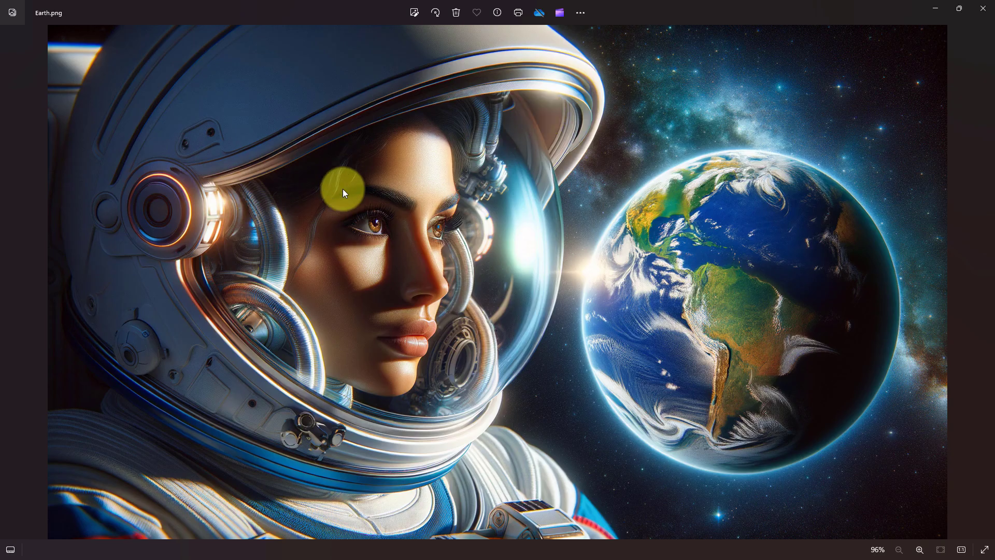
click(984, 9)
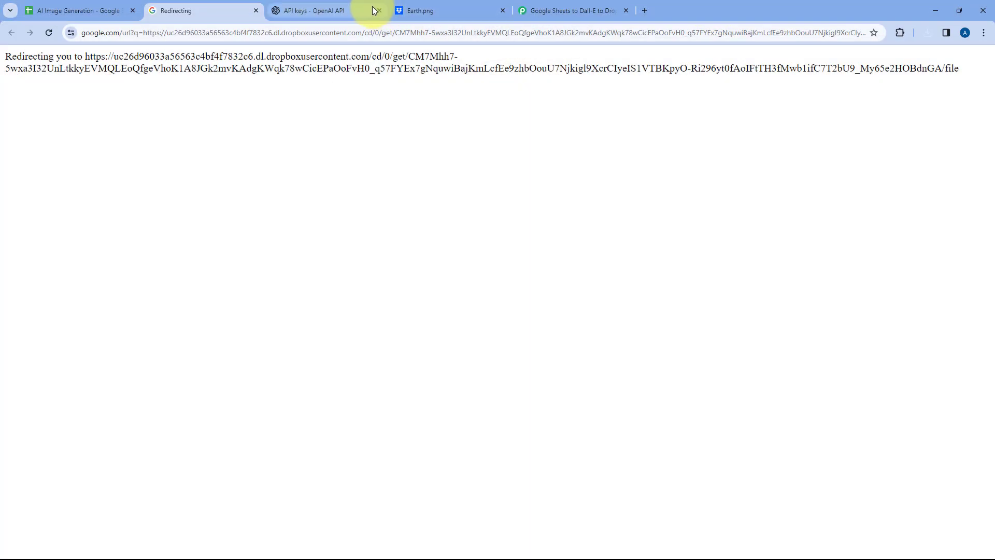
click(256, 11)
Switch to the Pabbly Connect workflow and review its steps from the Google Sheets trigger to Update Cell Value
click(415, 11)
scroll(518, 134, up, 1)
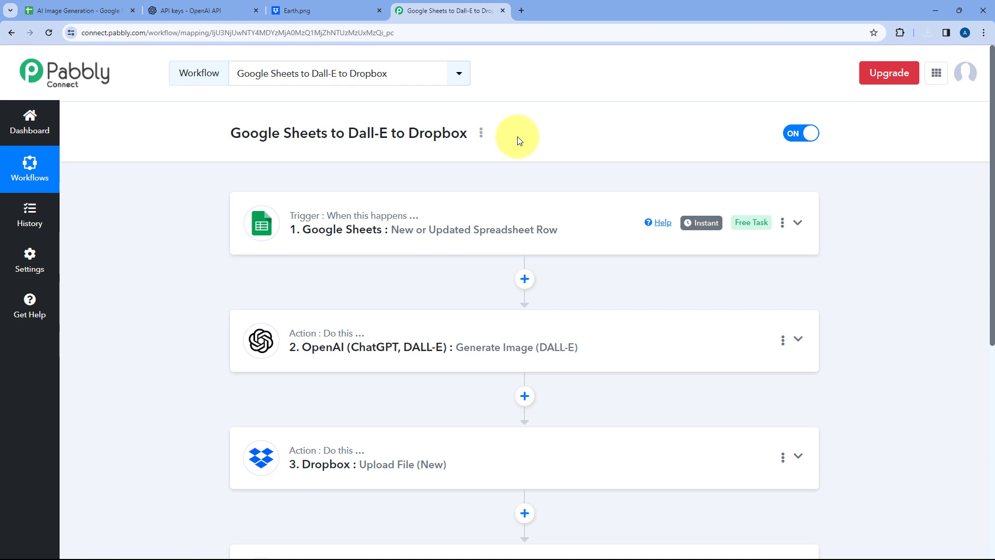
scroll(518, 140, down, 2)
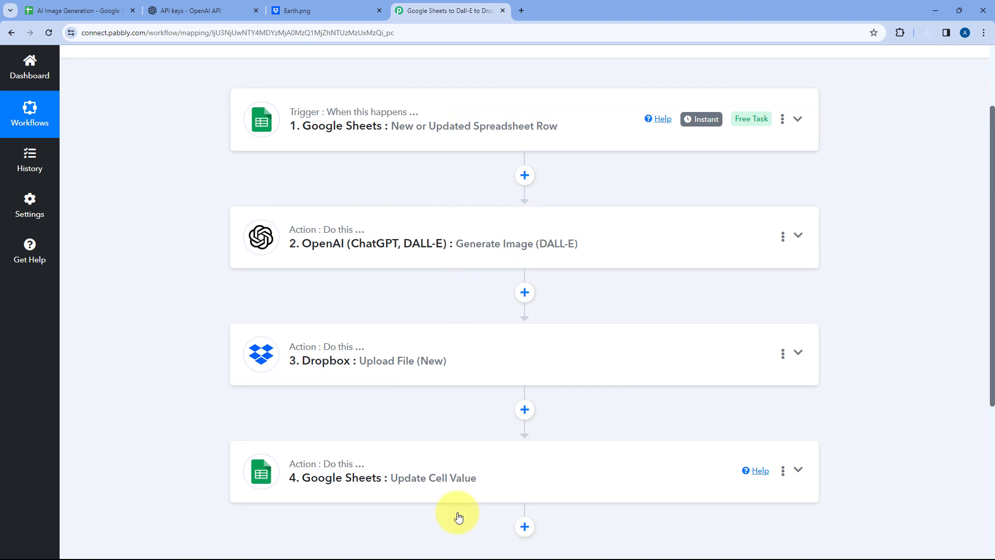
scroll(539, 109, up, 1)
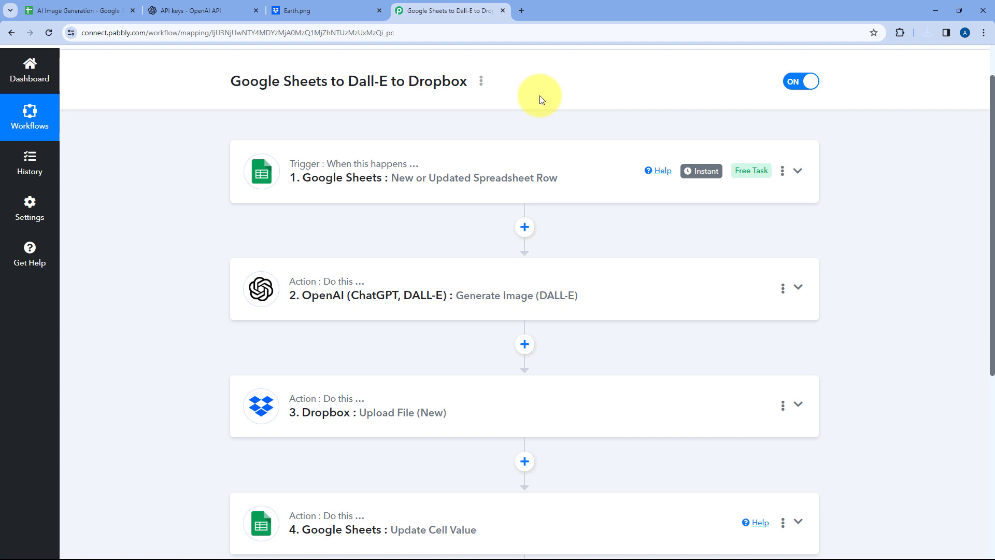
scroll(536, 102, up, 1)
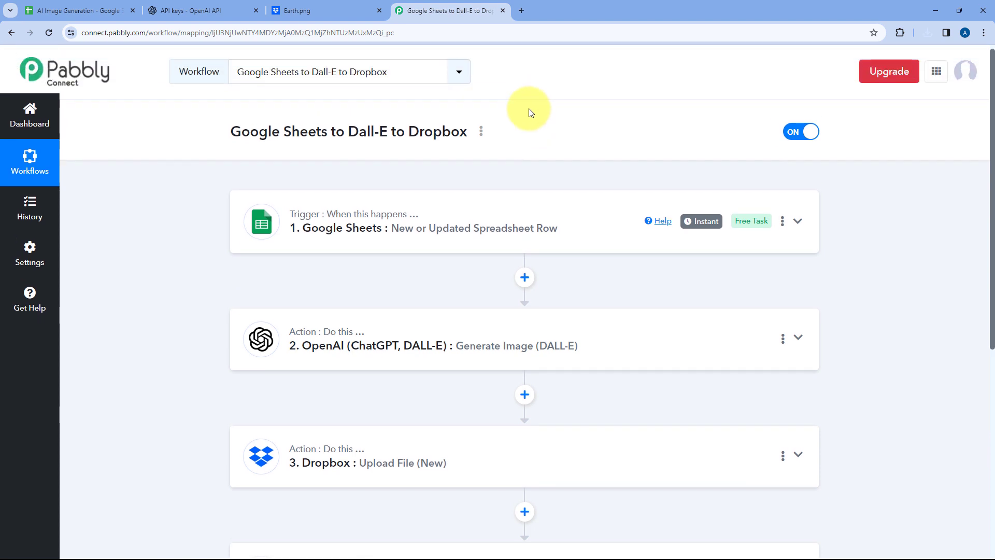